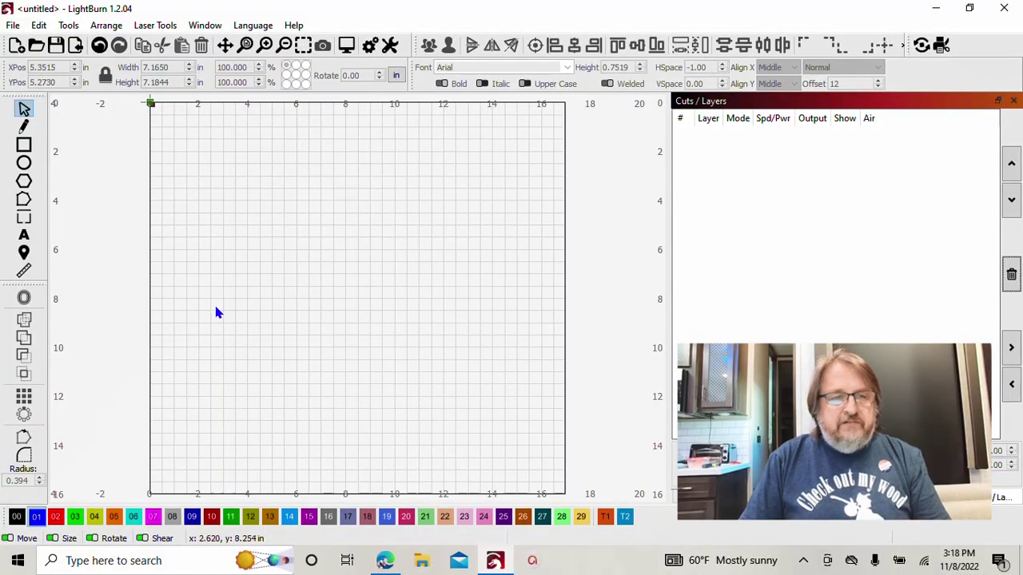
Draw a circle about 6.44 in across near the workspace centre and assign it to layer T2
click(24, 163)
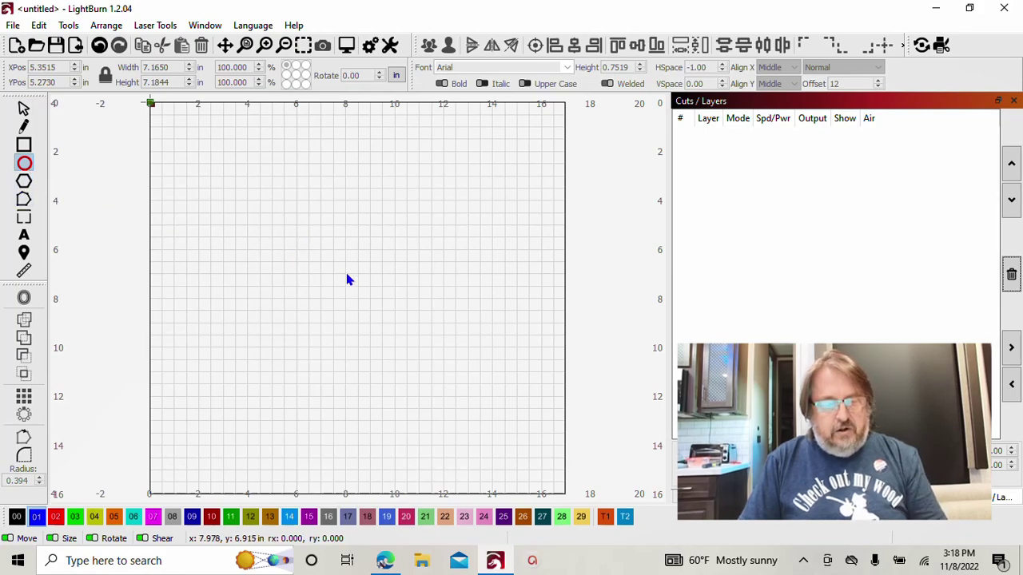
drag(288, 226, 432, 381)
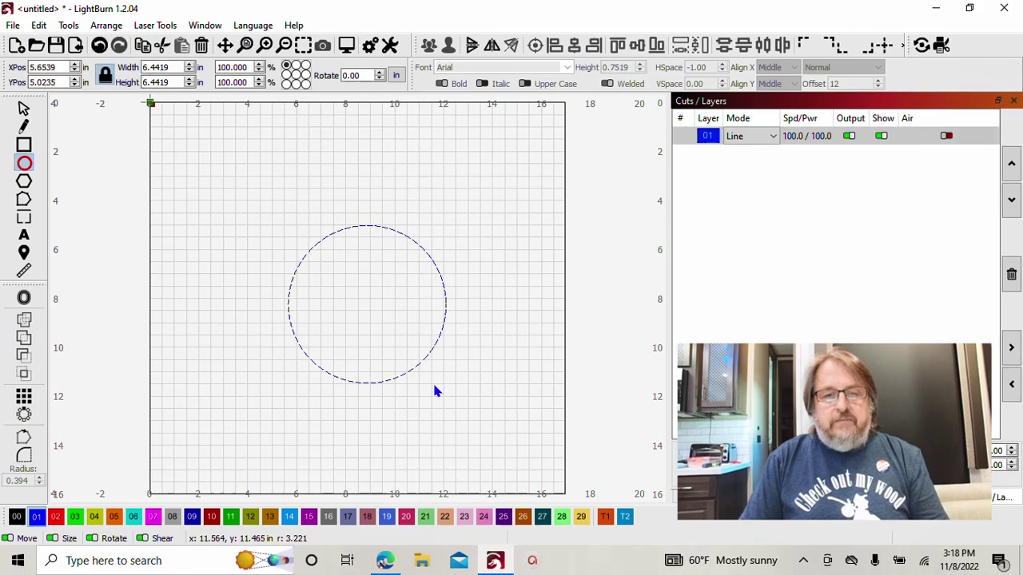
click(24, 109)
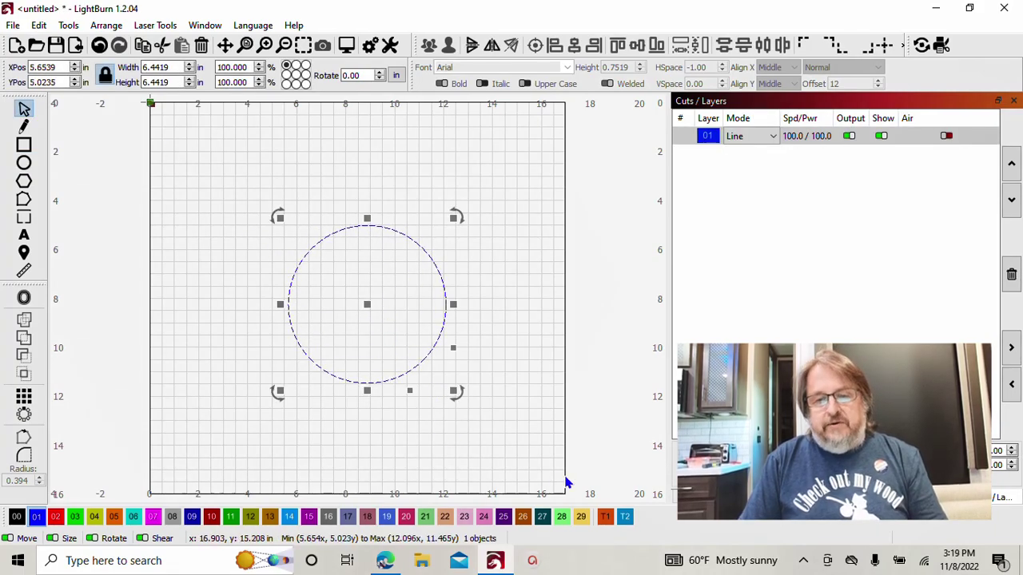
click(624, 518)
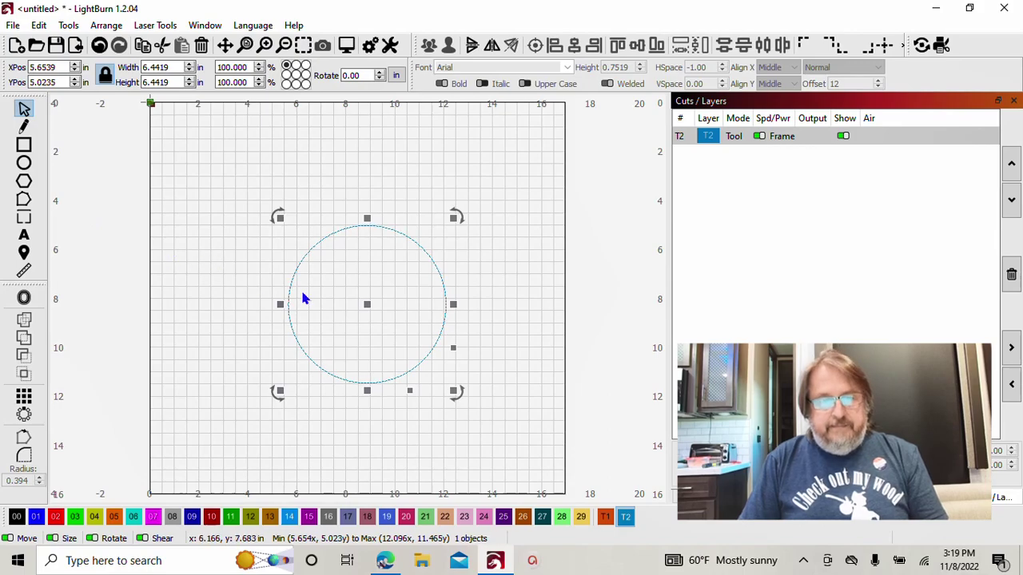
Offset the circle 0.125 in both inward and outward, keeping the original circle
click(24, 299)
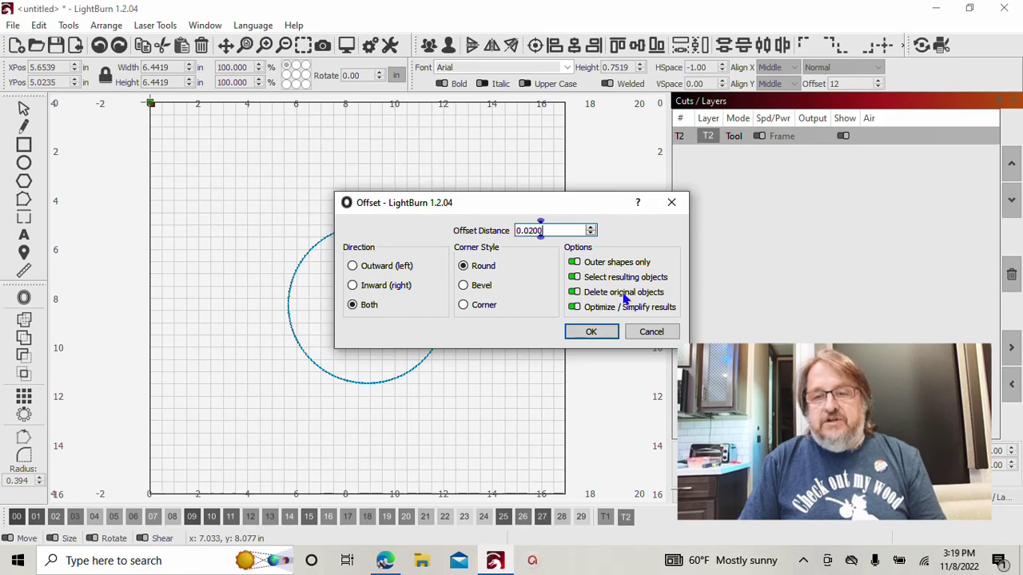
click(574, 295)
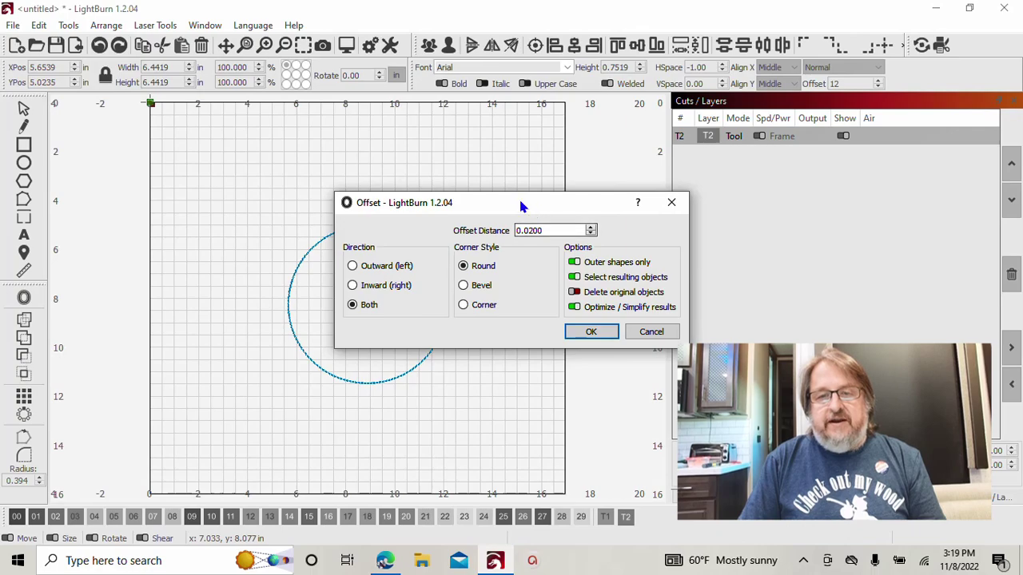
drag(519, 198, 678, 175)
drag(710, 210, 642, 211)
text(.125)
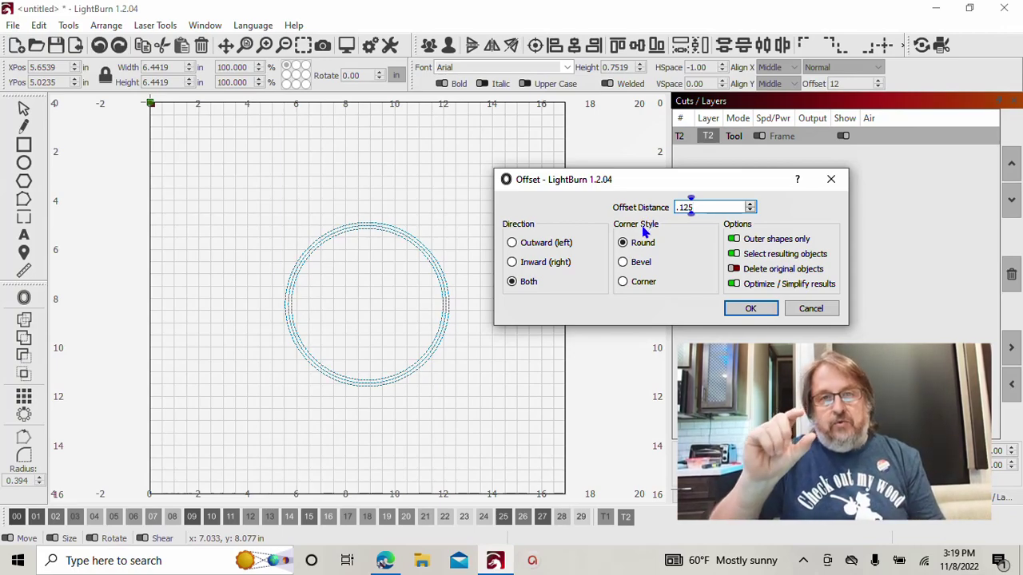
click(750, 311)
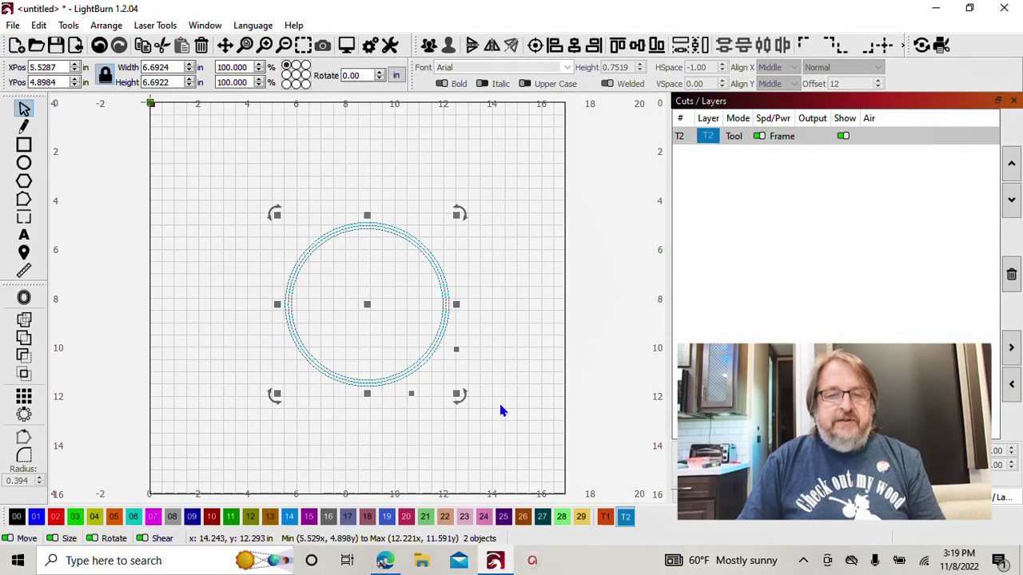
Add the text '12' near the top inside the circle on Engrave layer 00
click(415, 425)
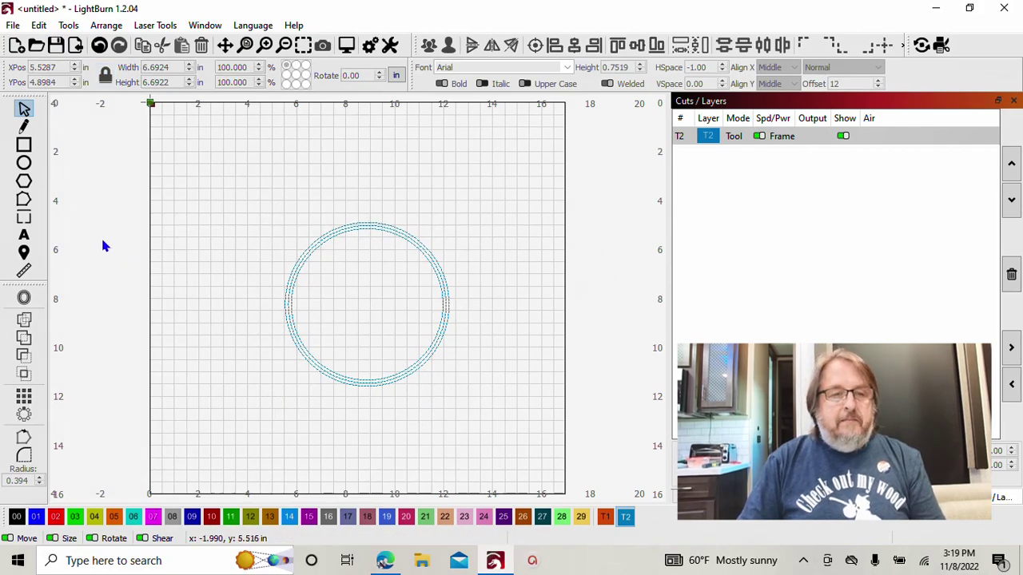
click(23, 234)
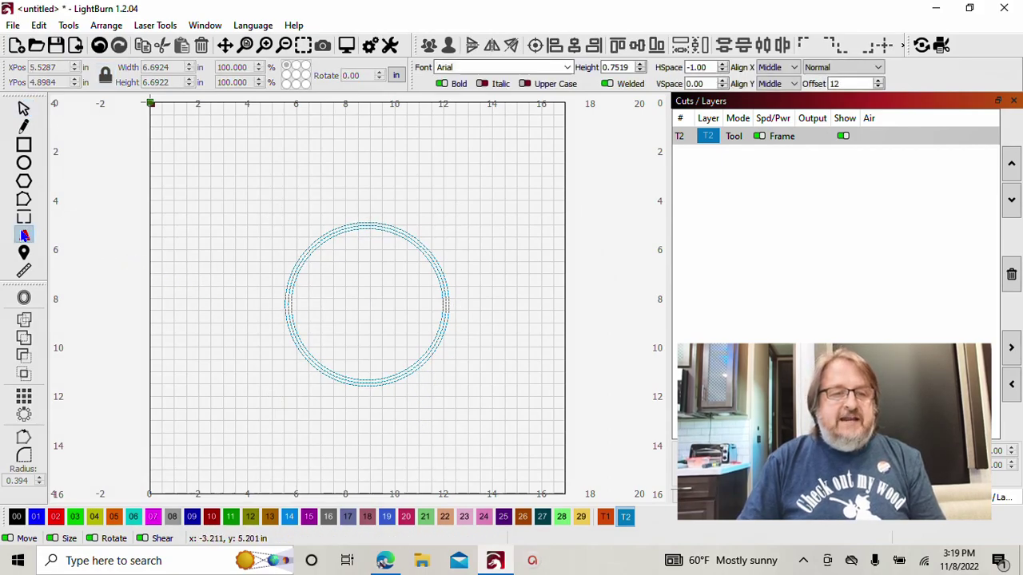
click(360, 244)
text(12)
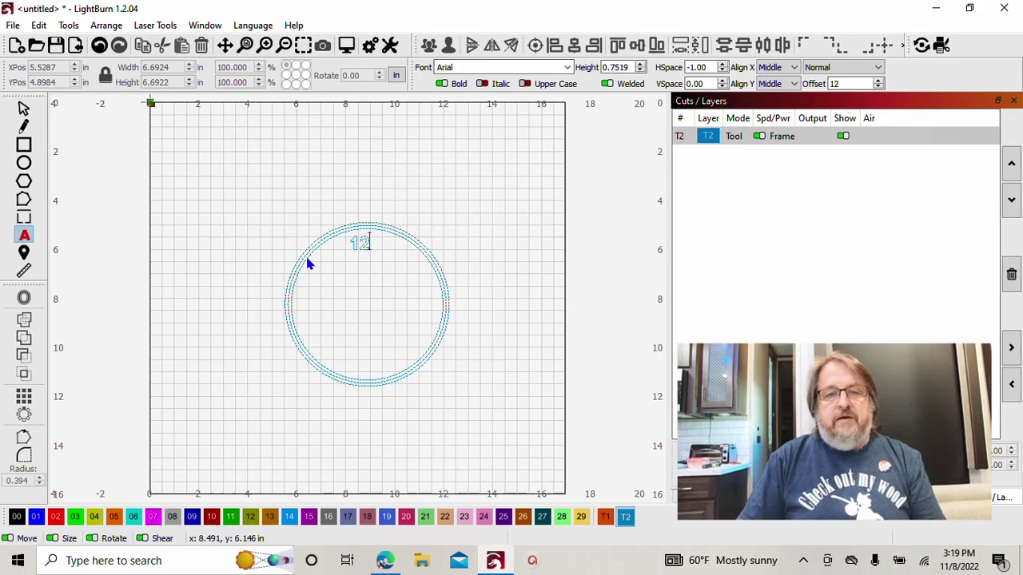
click(23, 109)
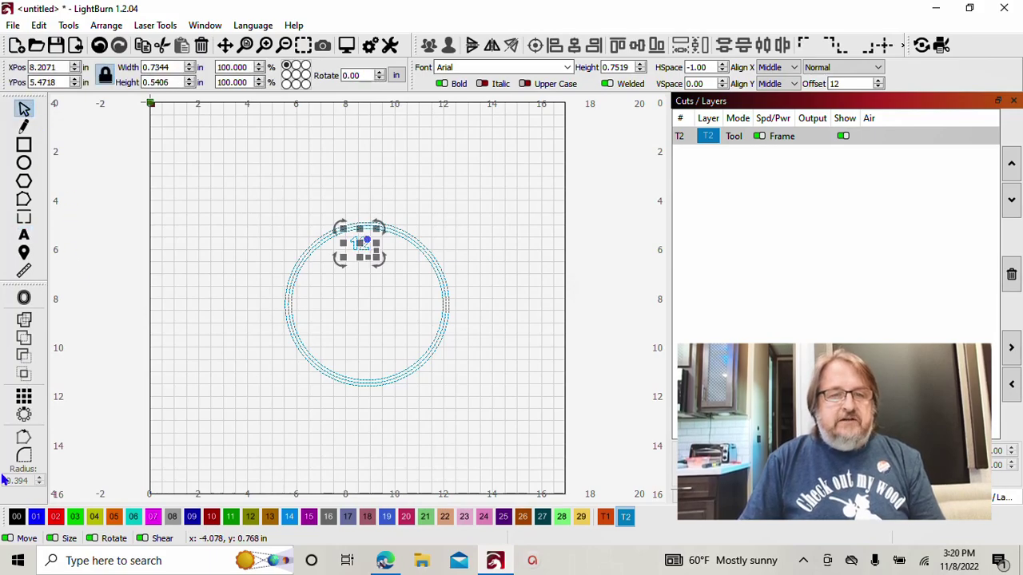
click(17, 517)
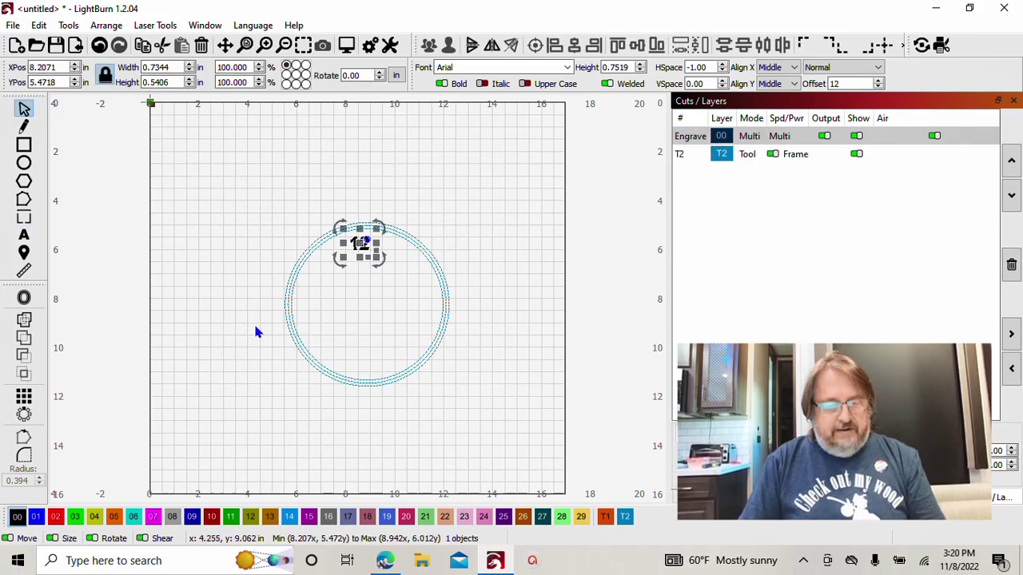
Centre the 12 horizontally on the circle, then reselect the 12 alone
click(417, 253)
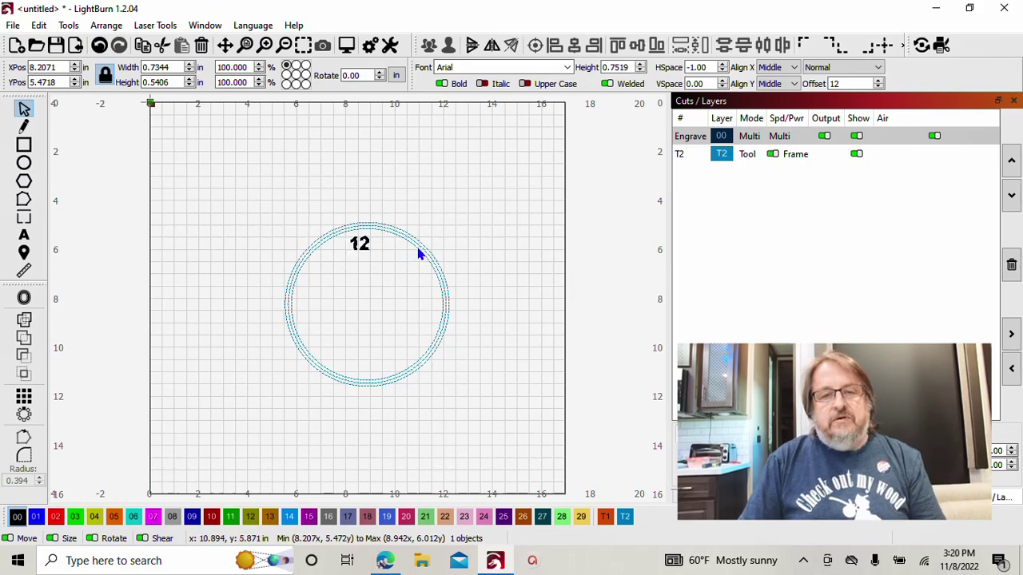
key(ctrl+a)
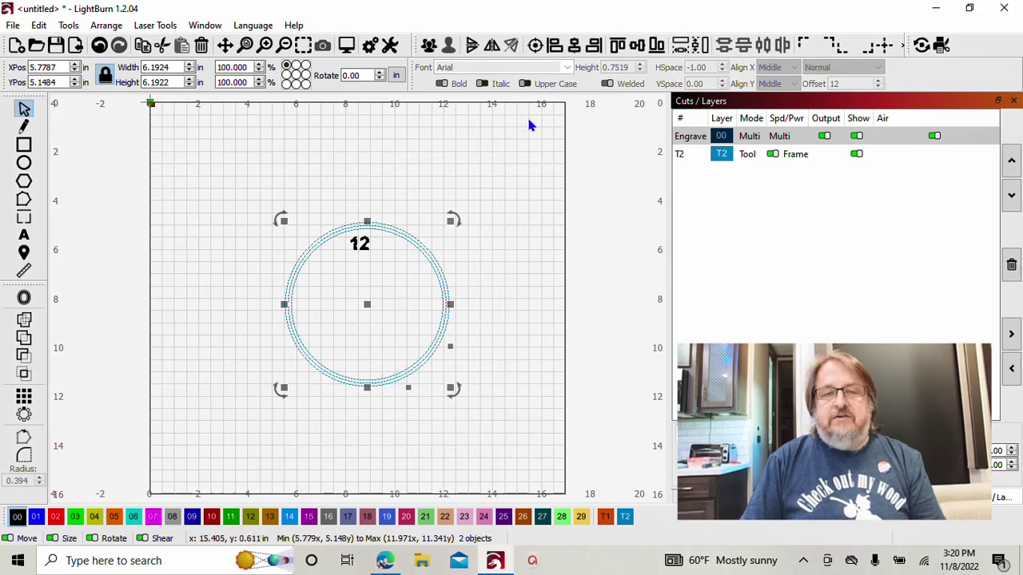
click(574, 45)
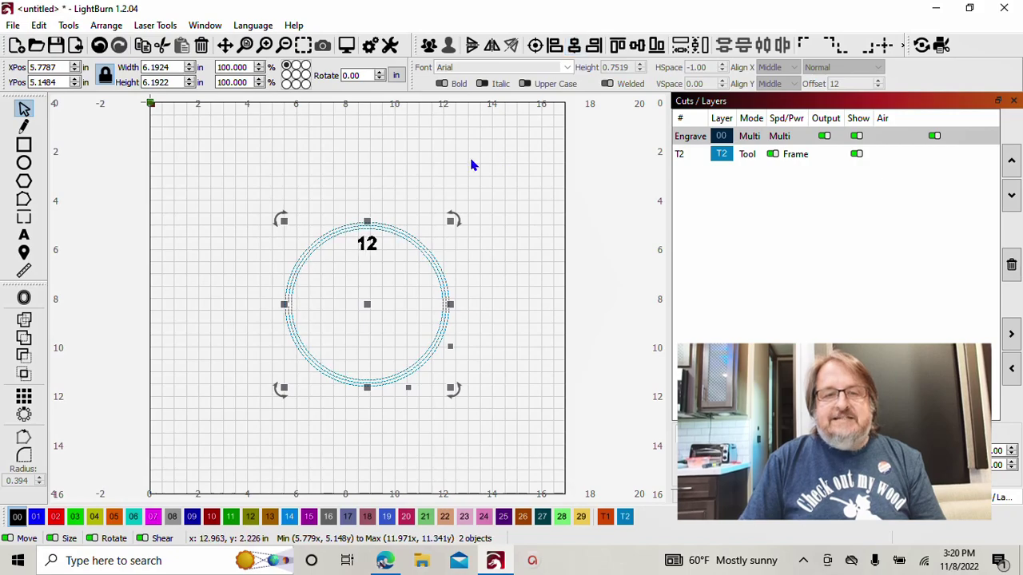
click(448, 163)
click(367, 244)
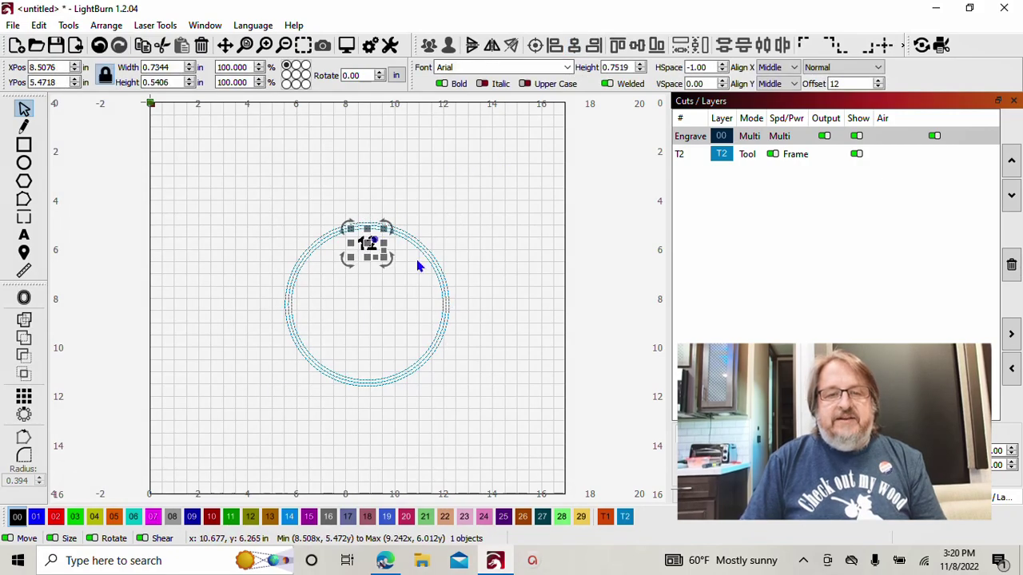
Nudge the 12 upward toward the top of the ring
scroll(448, 290, up, 4)
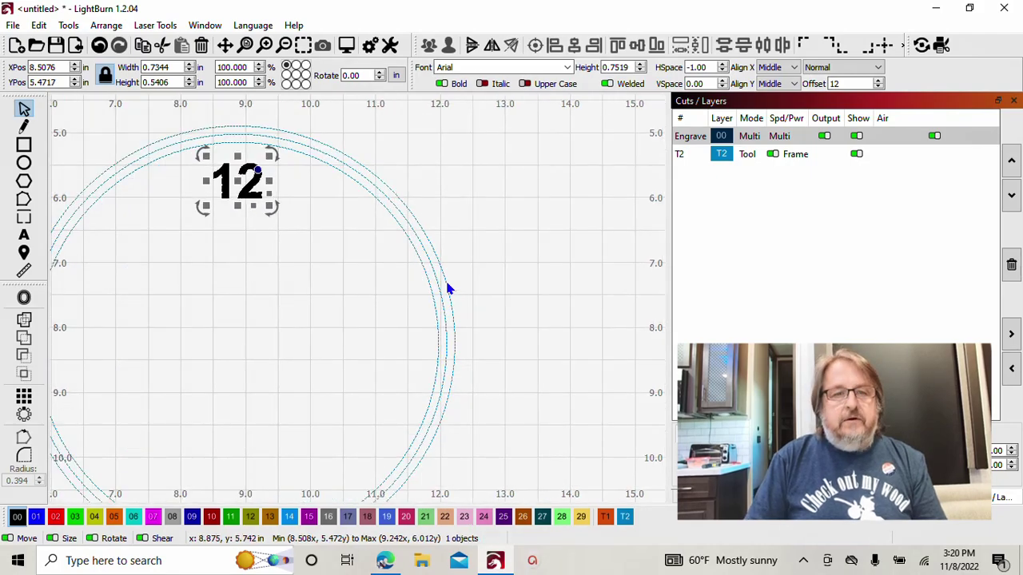
key(Up)
key(Up)
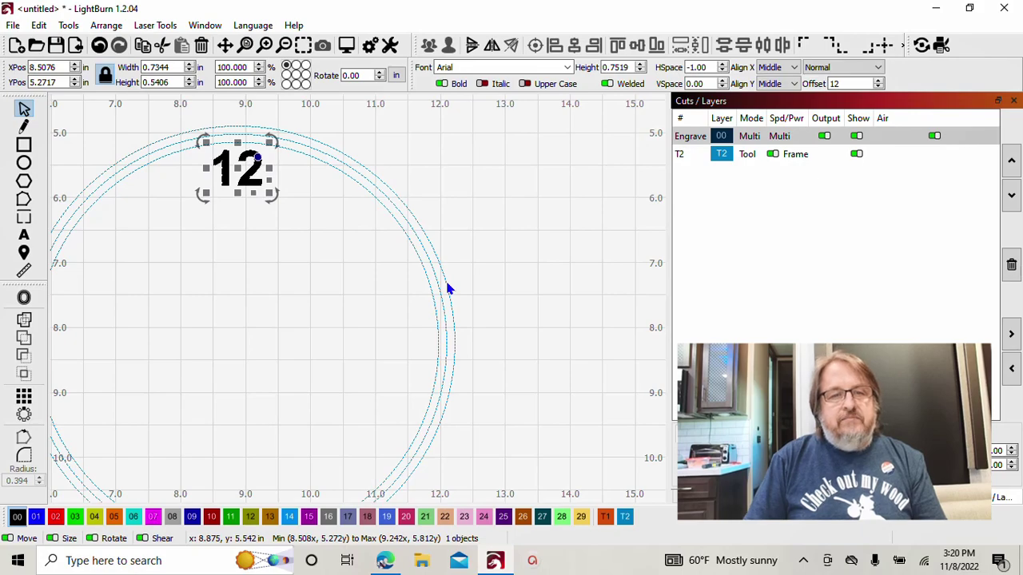
scroll(192, 325, down, 3)
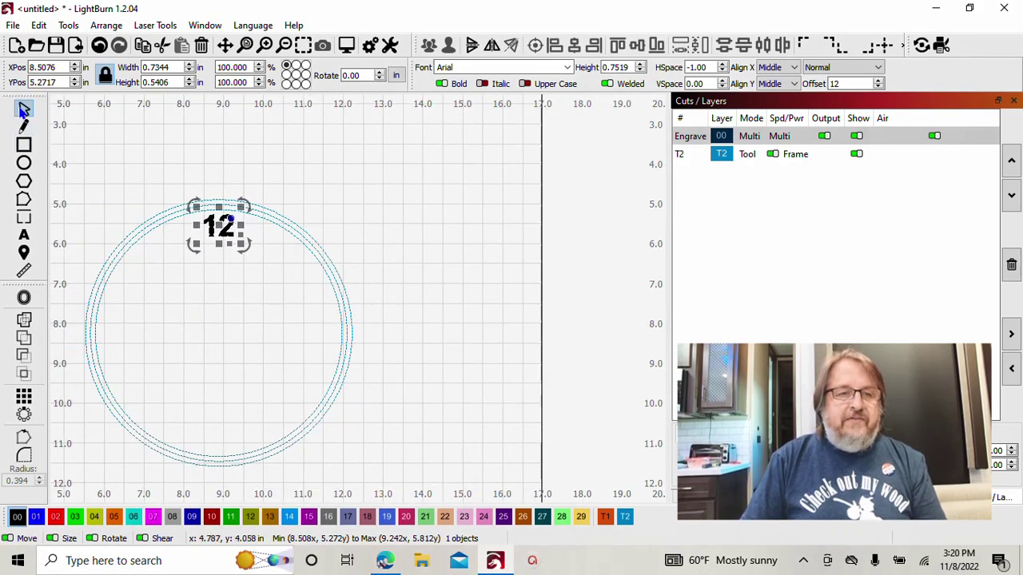
Fit the view to the design and select the 12 together with the circle
click(70, 158)
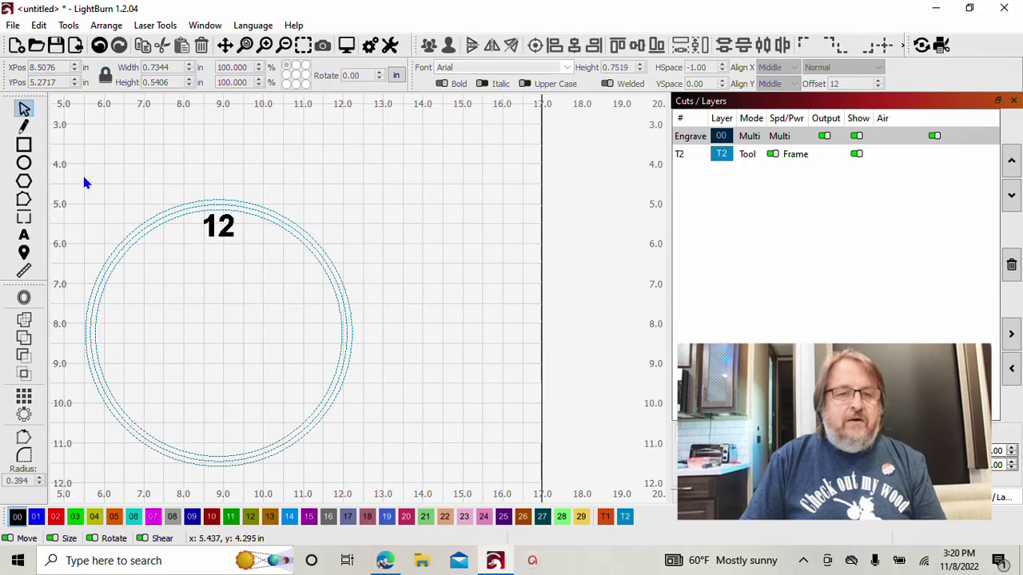
drag(83, 209, 117, 286)
drag(267, 256, 153, 204)
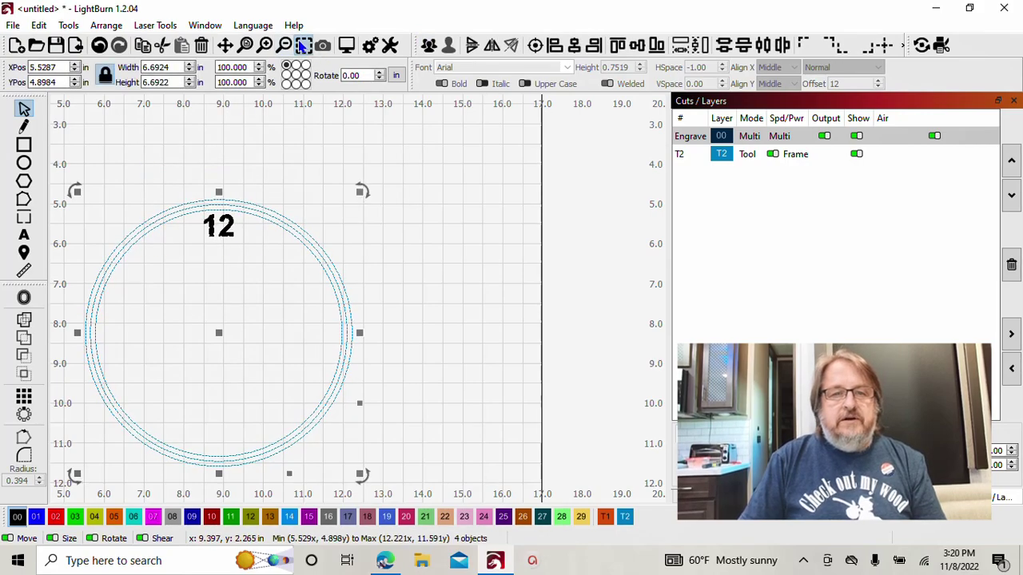
click(302, 45)
click(297, 249)
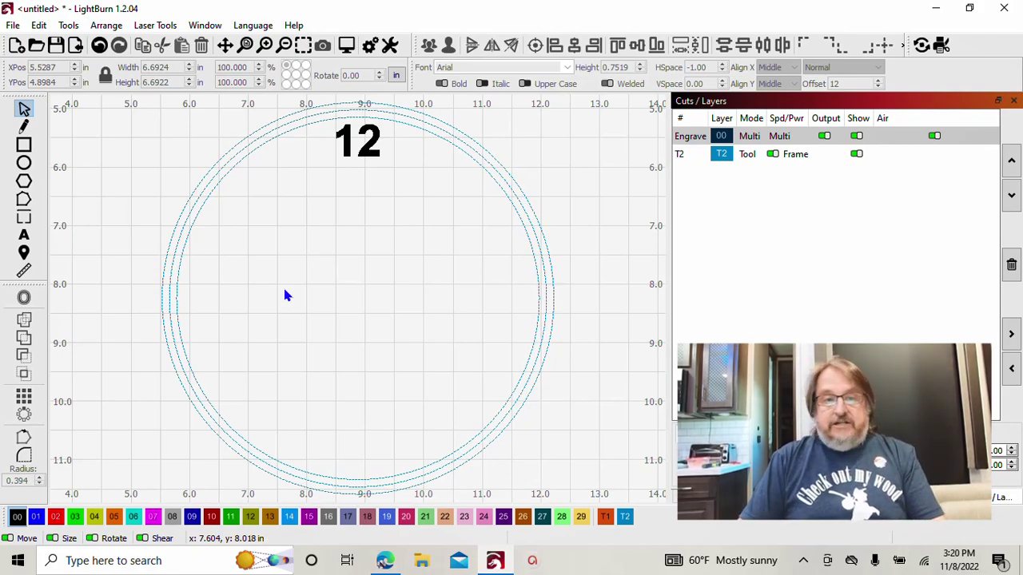
click(357, 158)
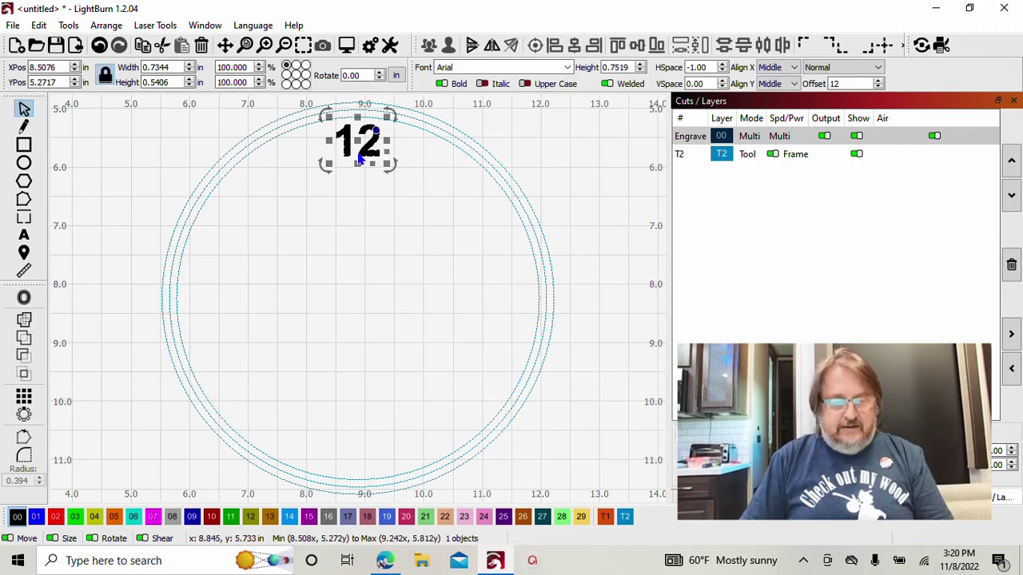
shift+click(442, 135)
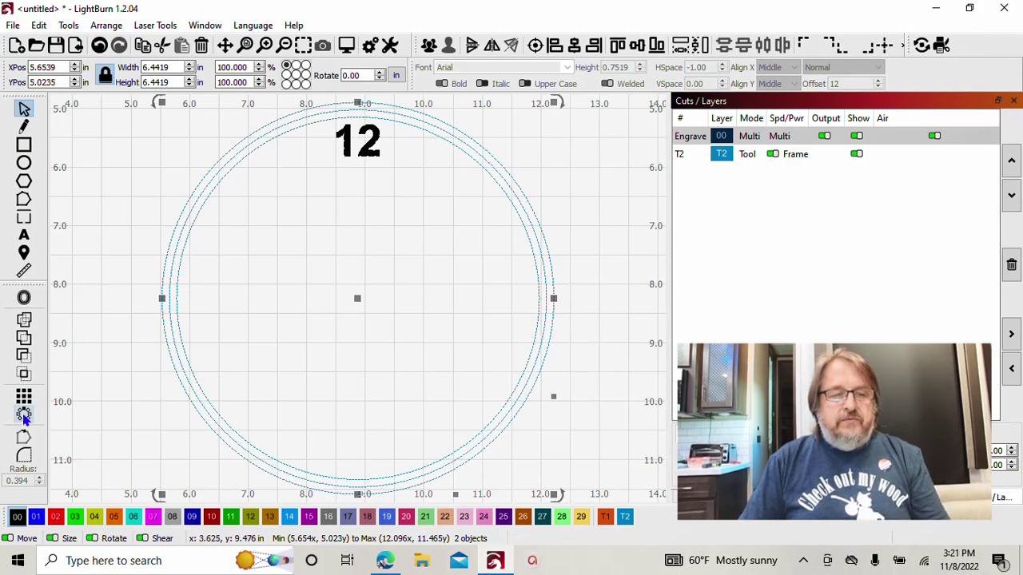
Set up a circular array of the 12 with 12 copies and a 360-degree end angle
click(24, 416)
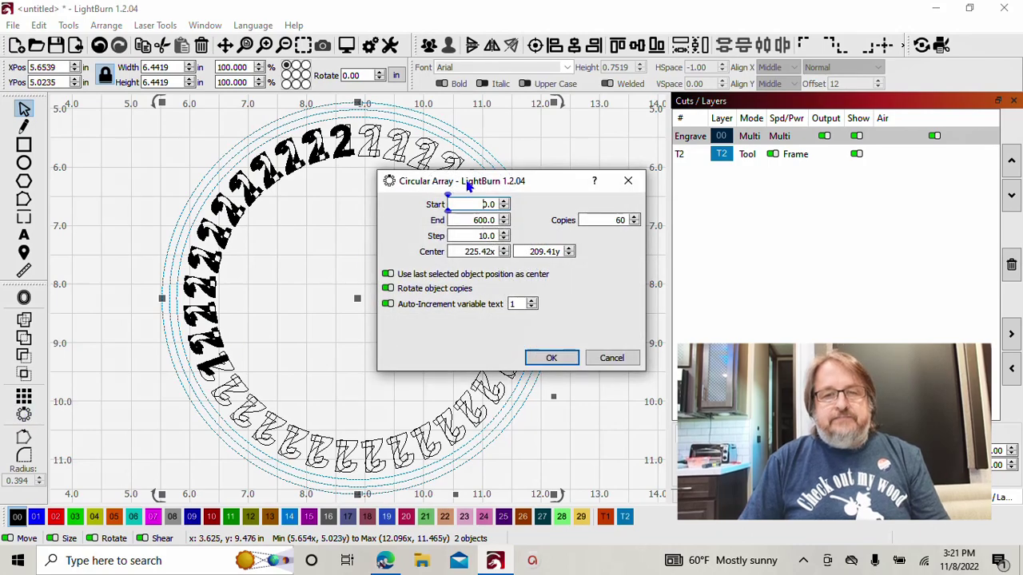
drag(470, 185, 742, 153)
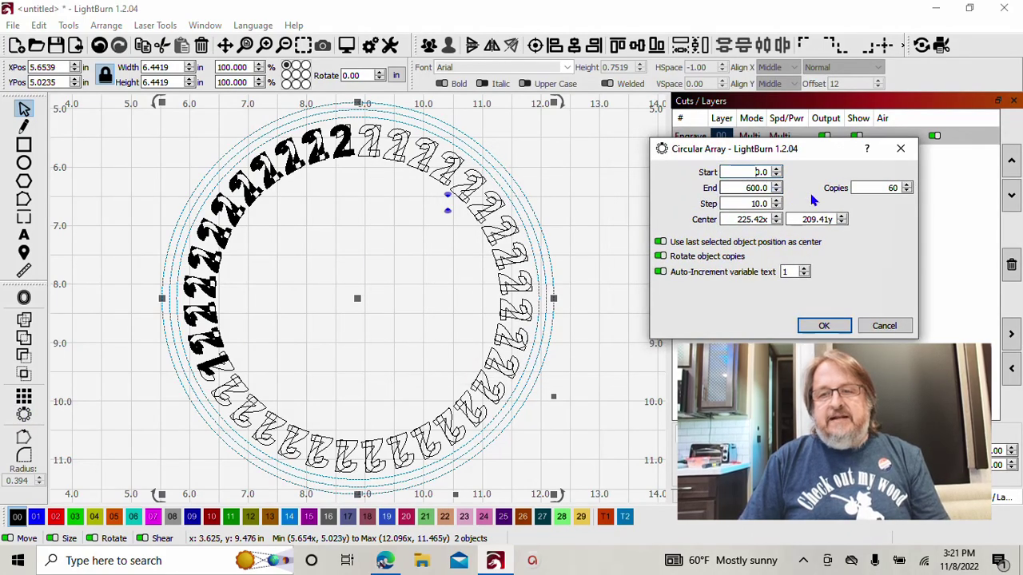
double_click(856, 184)
text(12)
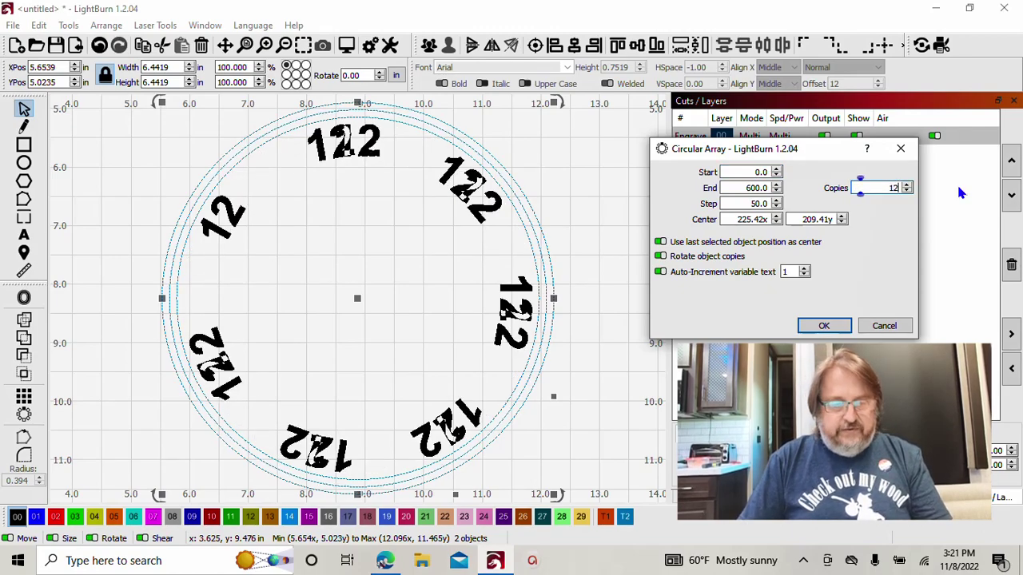
key(shift+Tab)
key(shift+Tab)
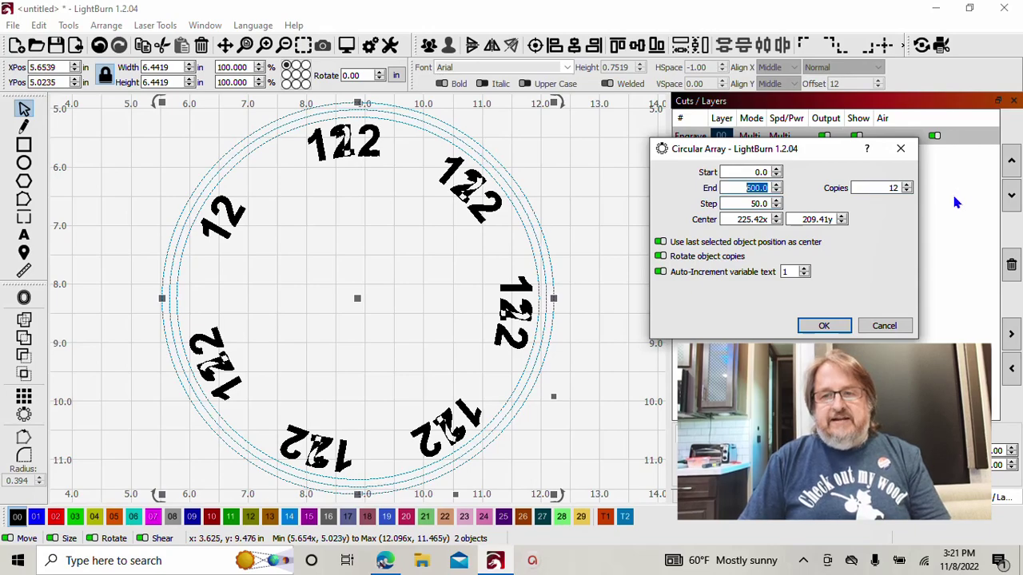
key(shift+Tab)
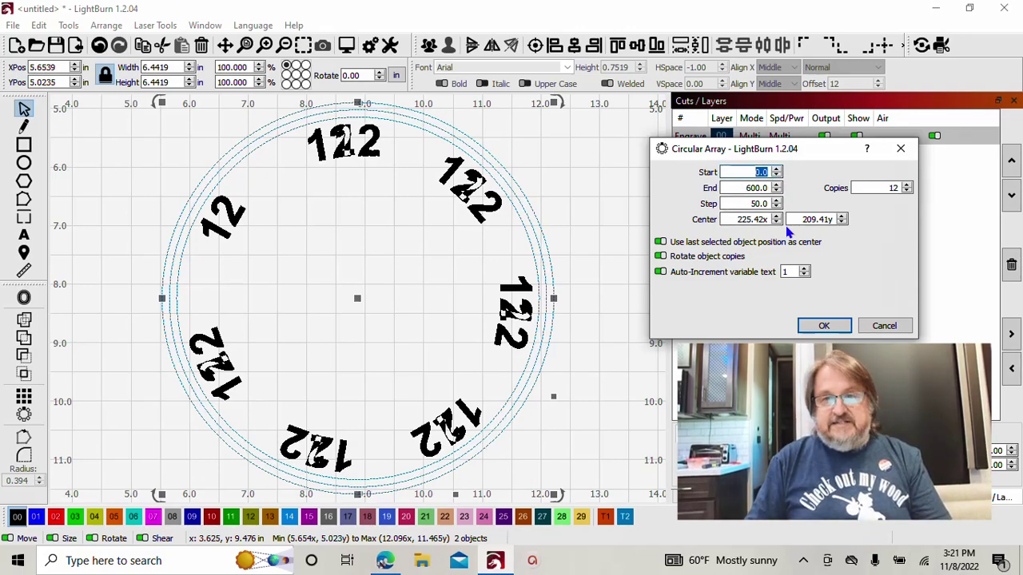
text(0)
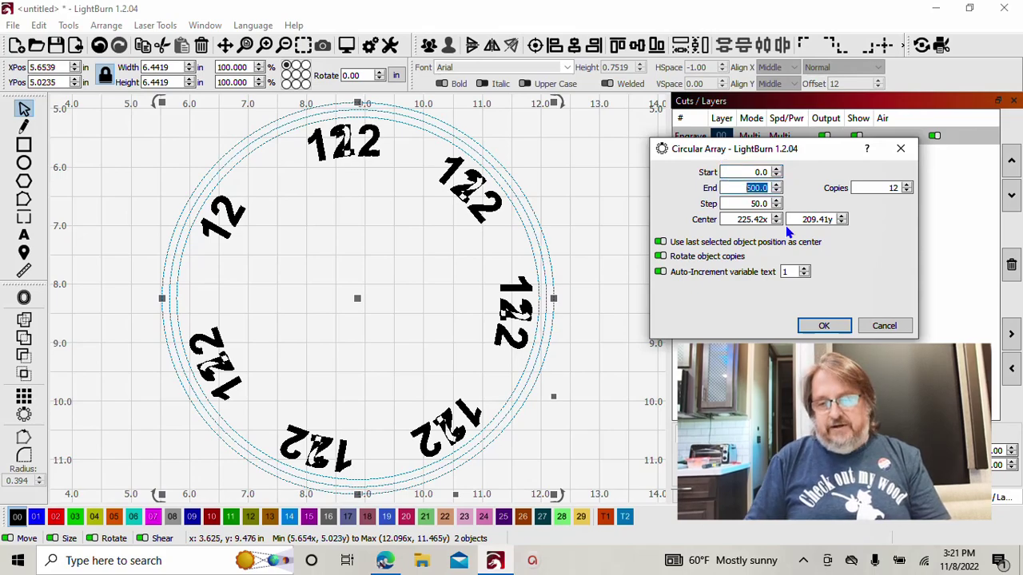
text(360)
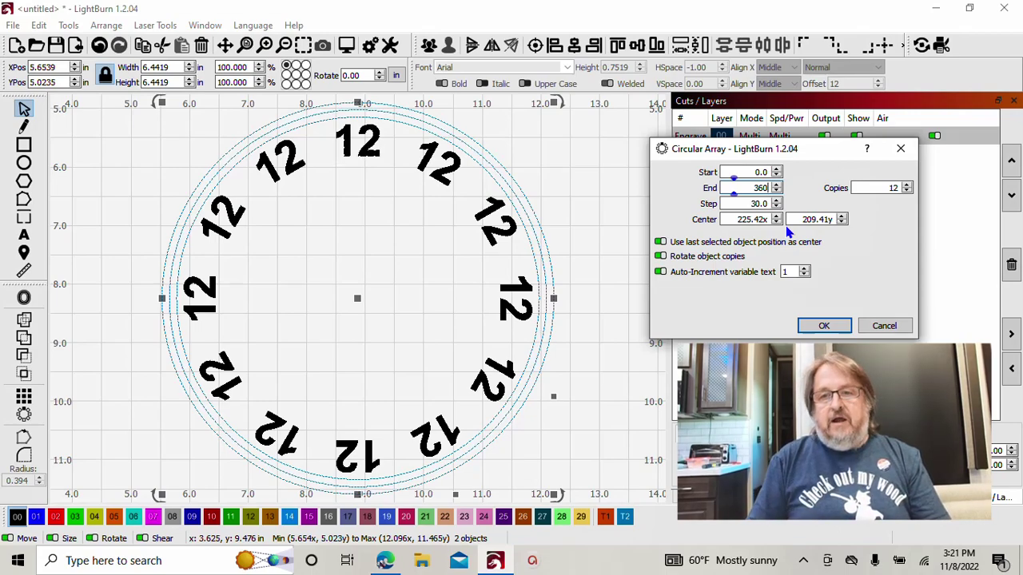
Create the 12-copy circular array with upright, non-rotated copies of the 12
key(Tab)
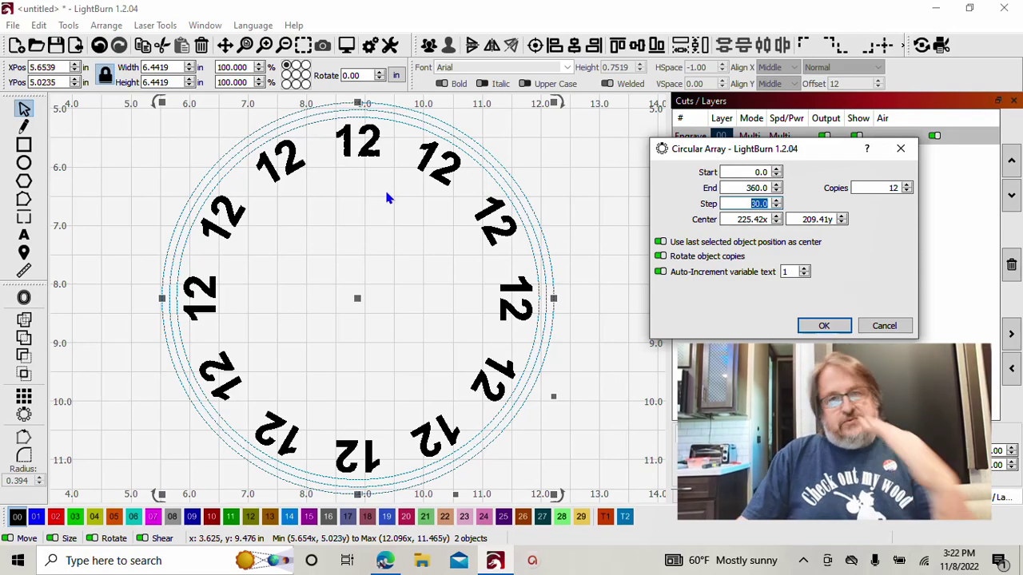
click(661, 259)
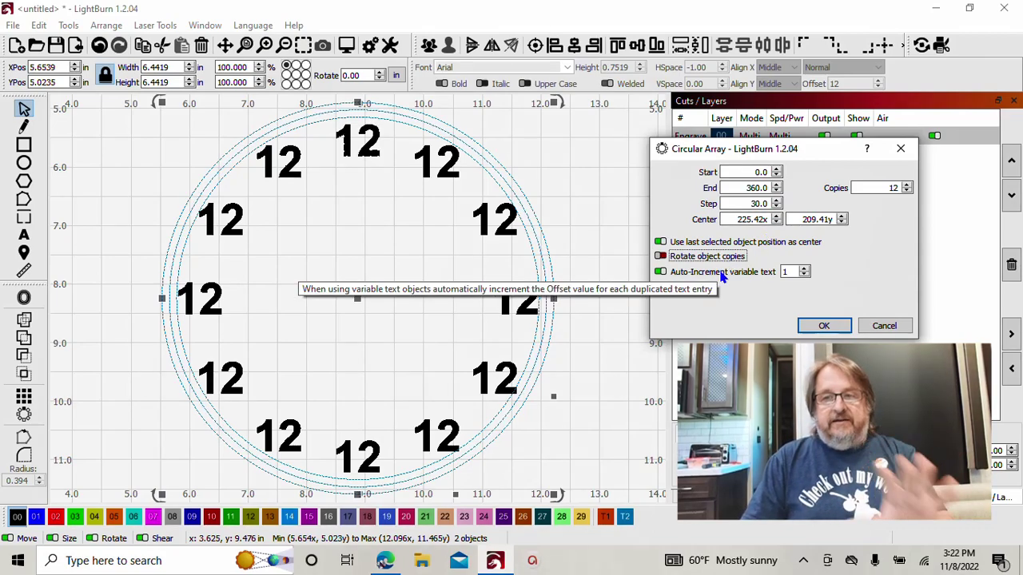
click(823, 325)
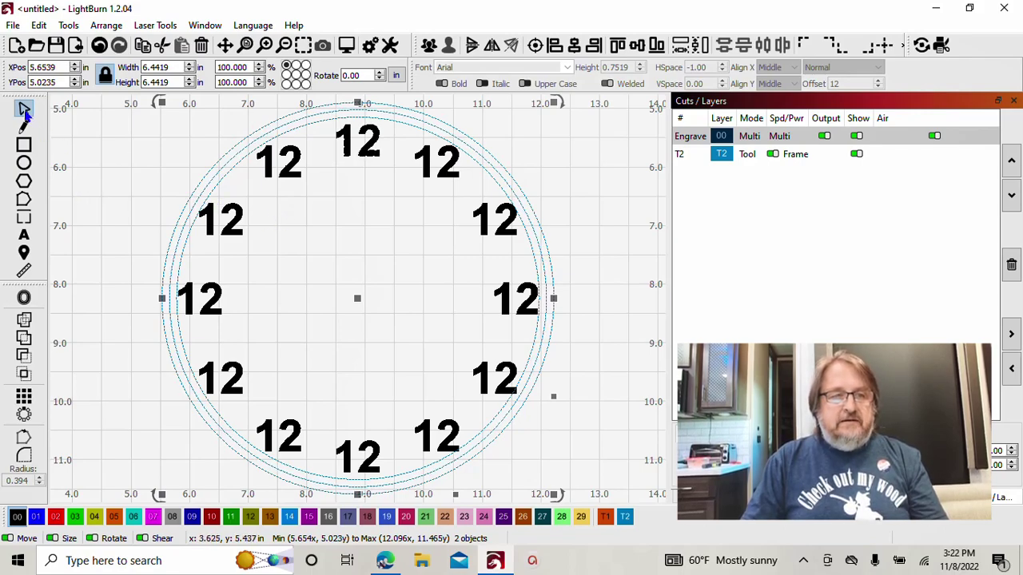
Retype the first copies clockwise as 1, 2, 4, 5 and 6
click(25, 237)
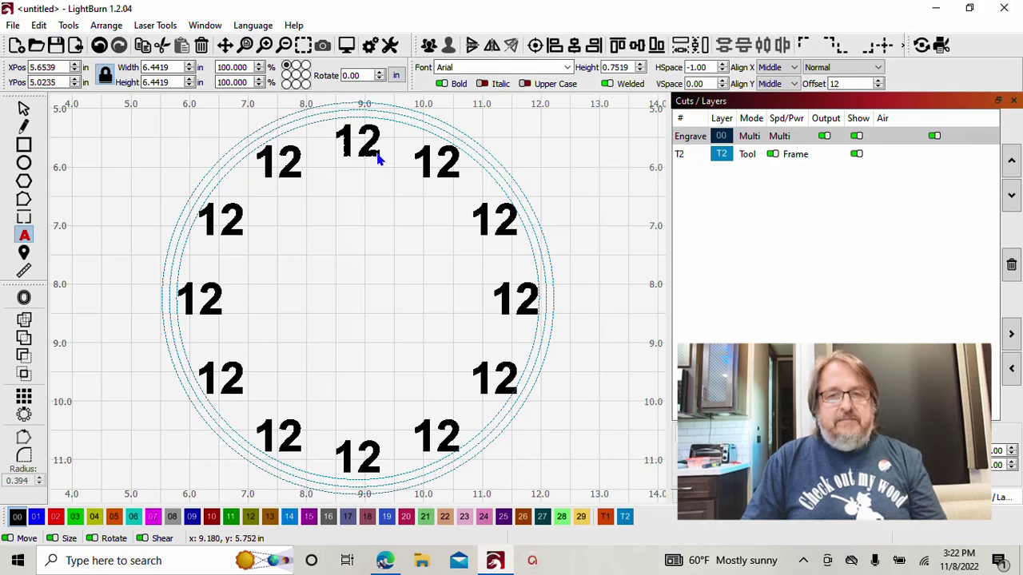
click(459, 177)
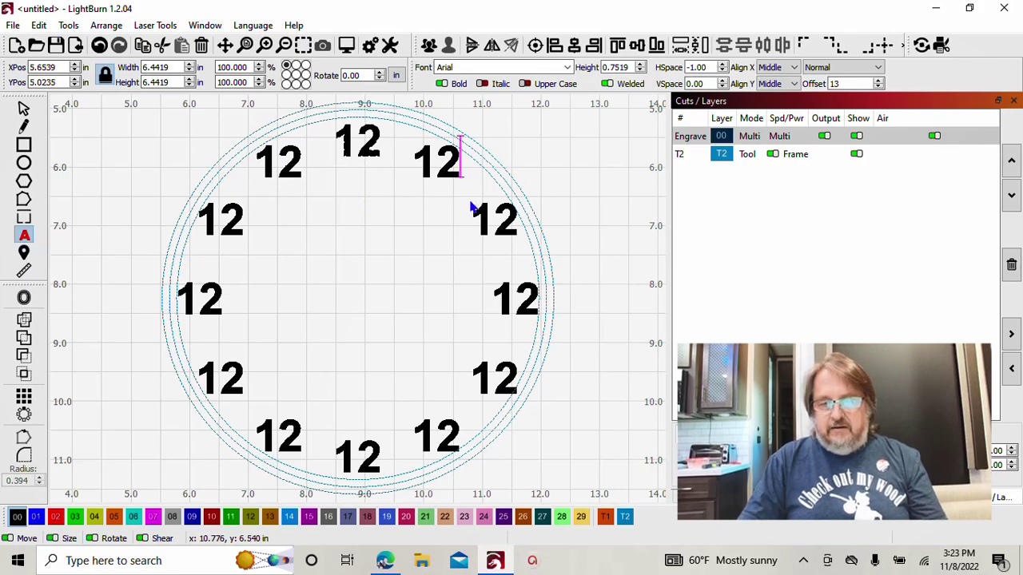
key(BackSpace)
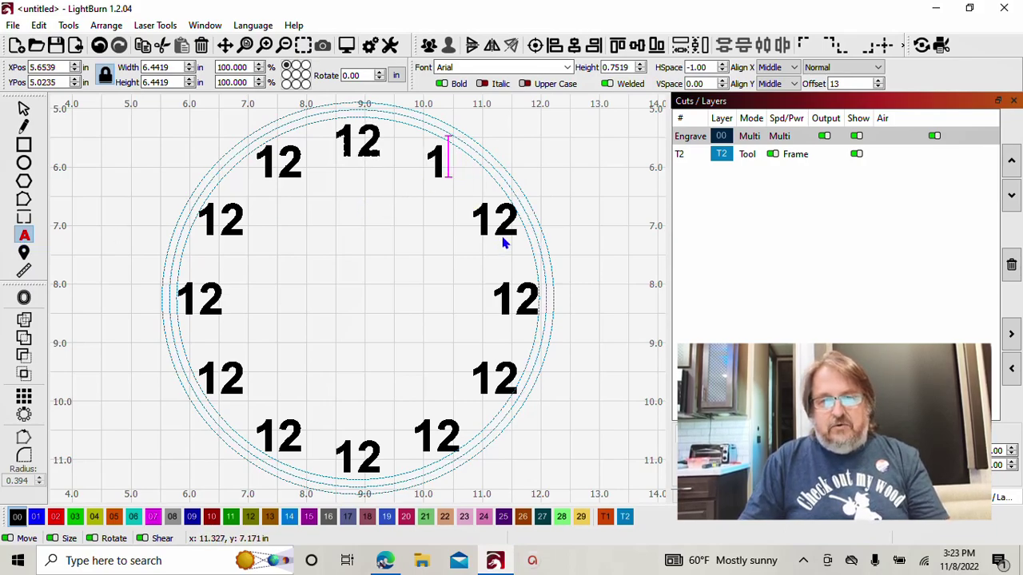
click(492, 220)
key(BackSpace)
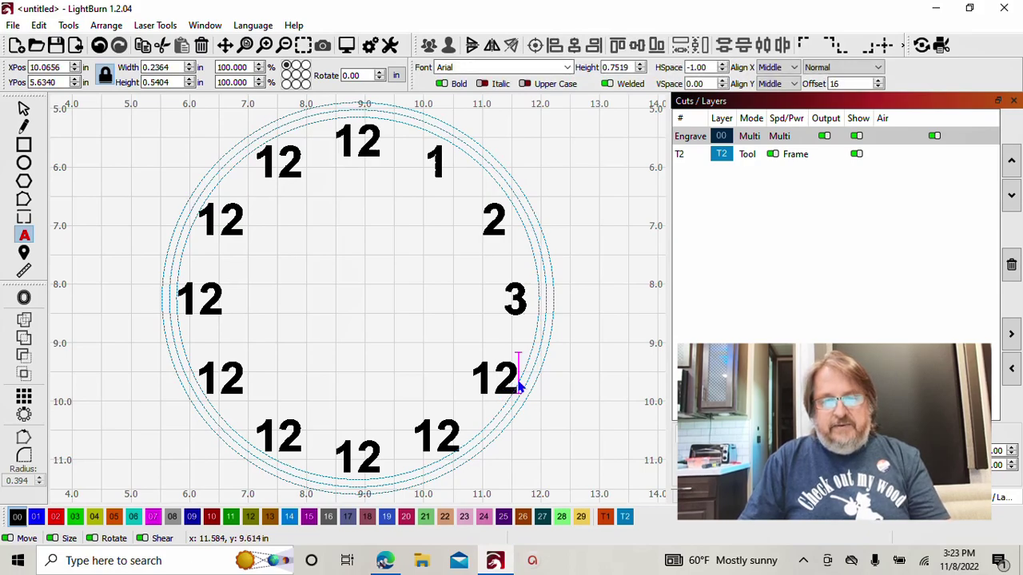
key(BackSpace)
key(BackSpace)
text(4)
click(455, 435)
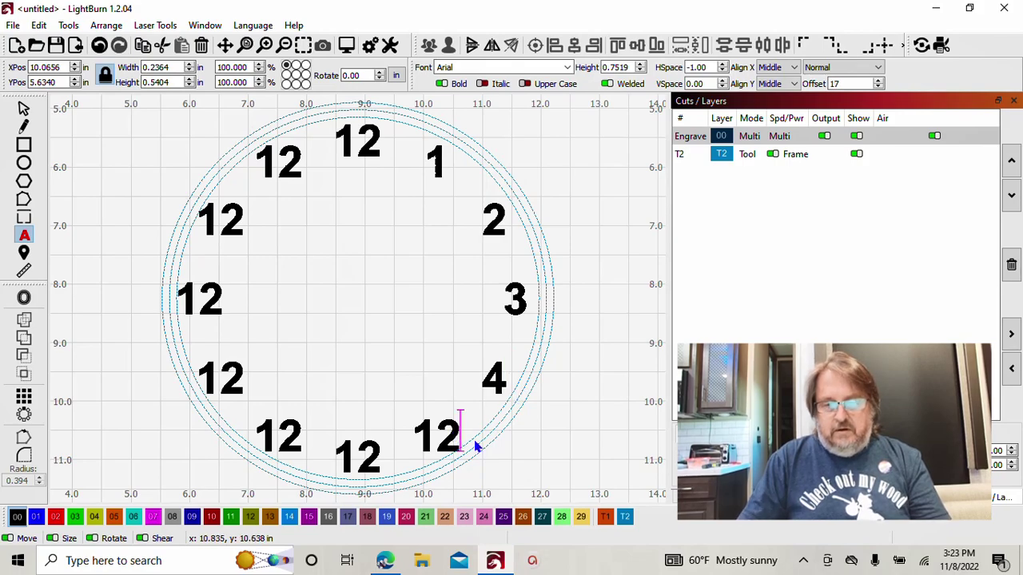
key(BackSpace)
key(BackSpace)
text(5)
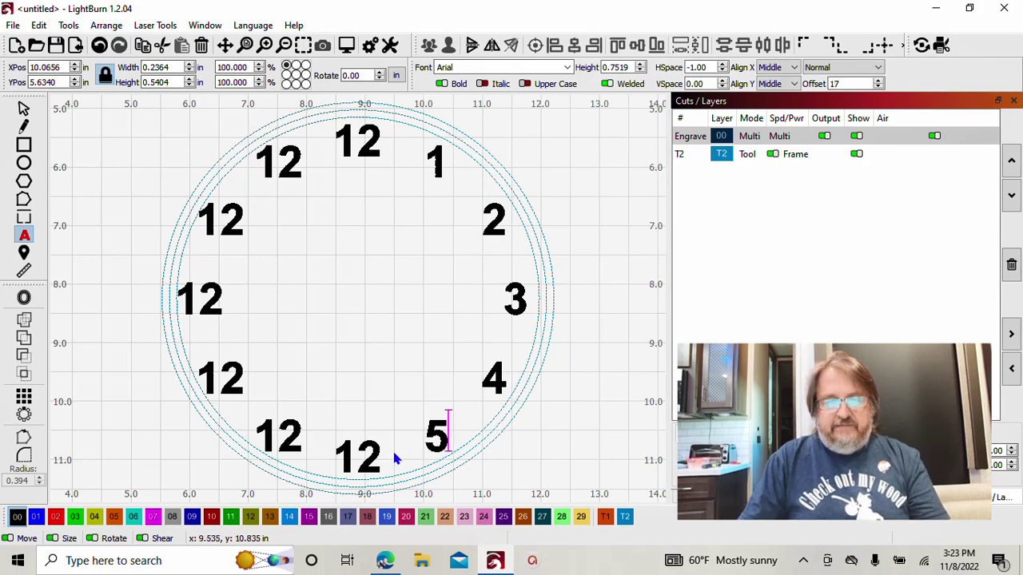
key(BackSpace)
key(BackSpace)
text(6)
Retype the remaining copies as 7, 8, 9, 10 and 11
key(BackSpace)
key(BackSpace)
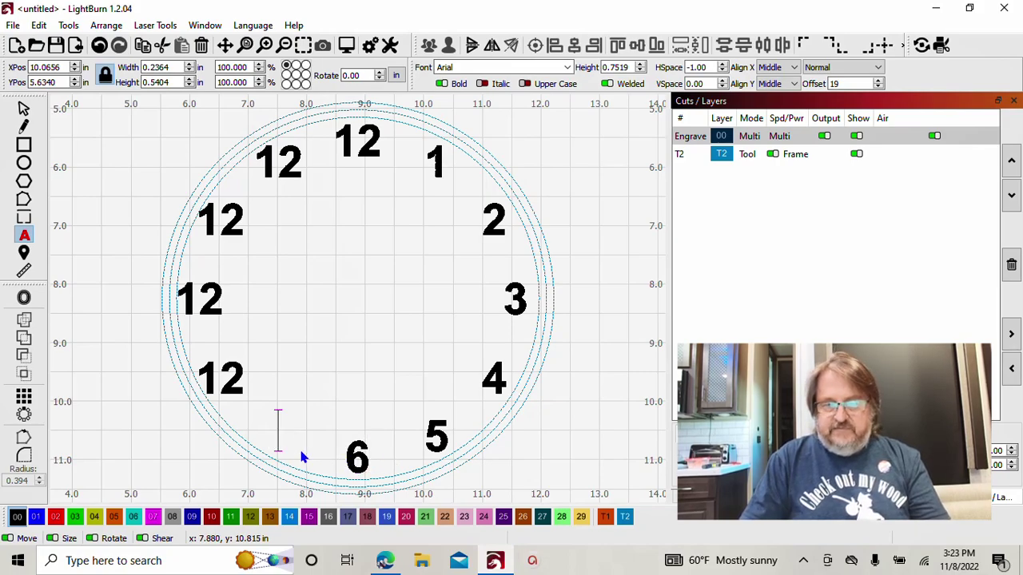
text(7)
click(240, 399)
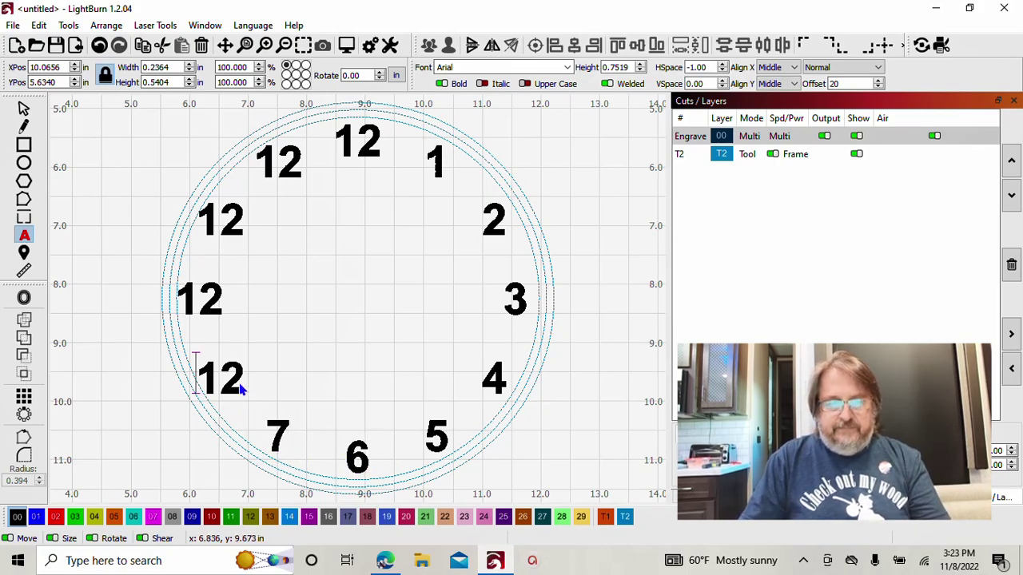
key(BackSpace)
key(BackSpace)
text(8)
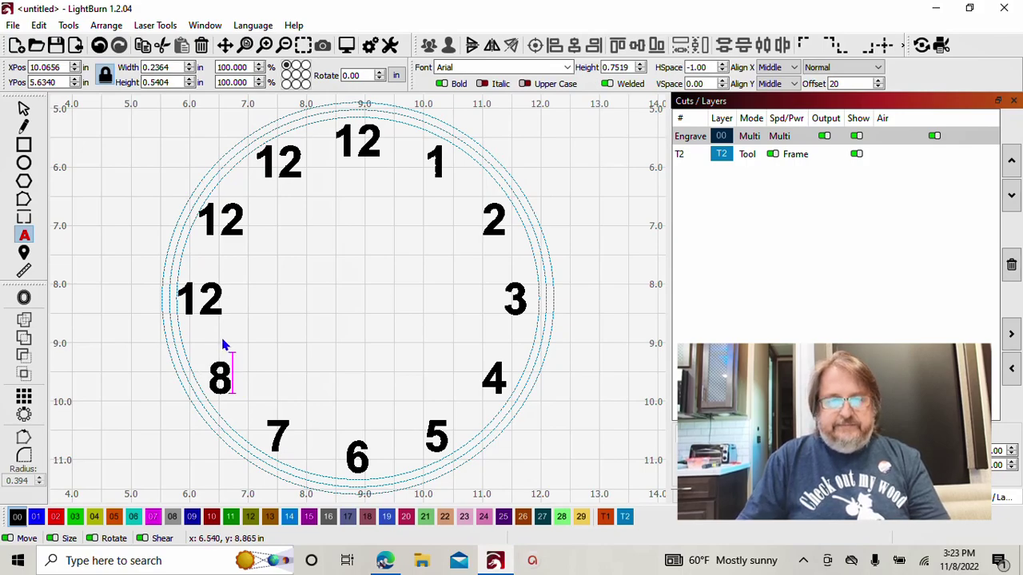
click(222, 296)
key(BackSpace)
key(BackSpace)
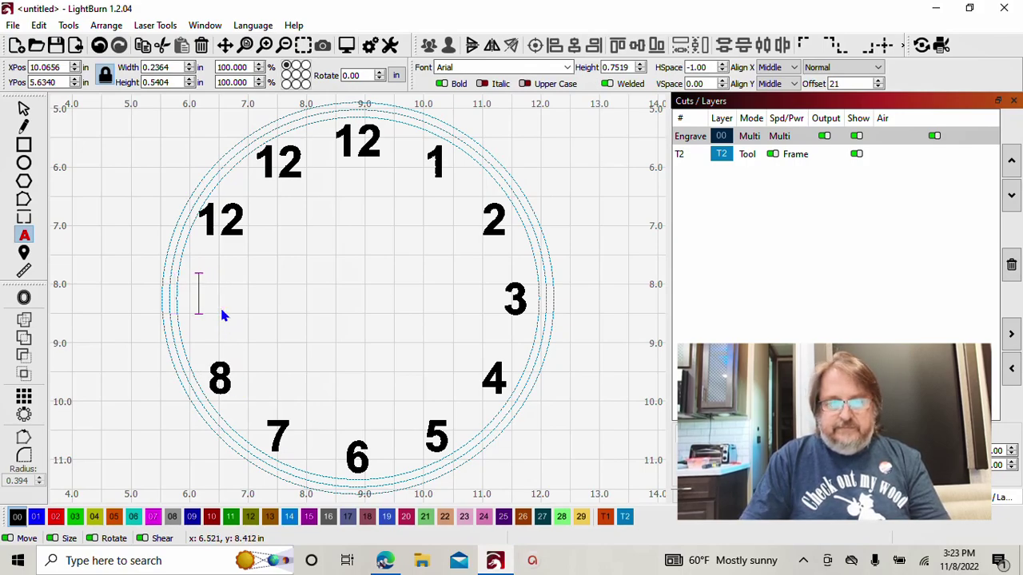
text(9)
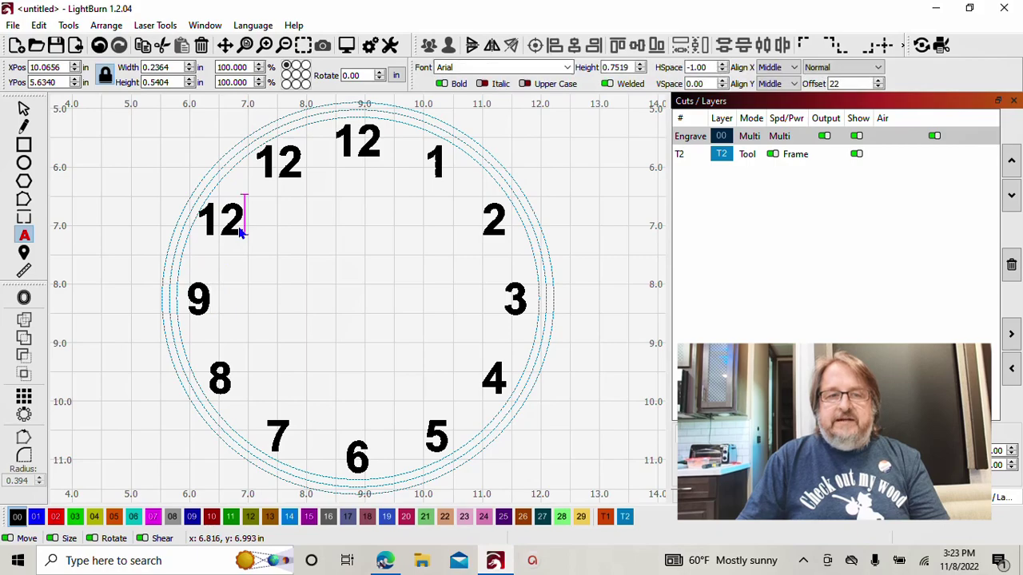
key(BackSpace)
text(0)
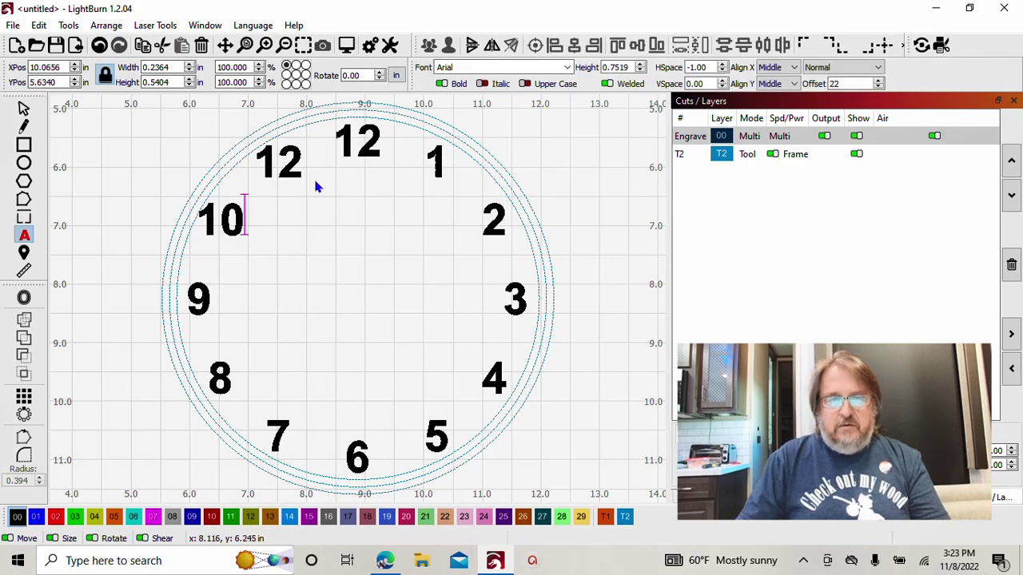
click(298, 174)
key(BackSpace)
text(1)
click(401, 316)
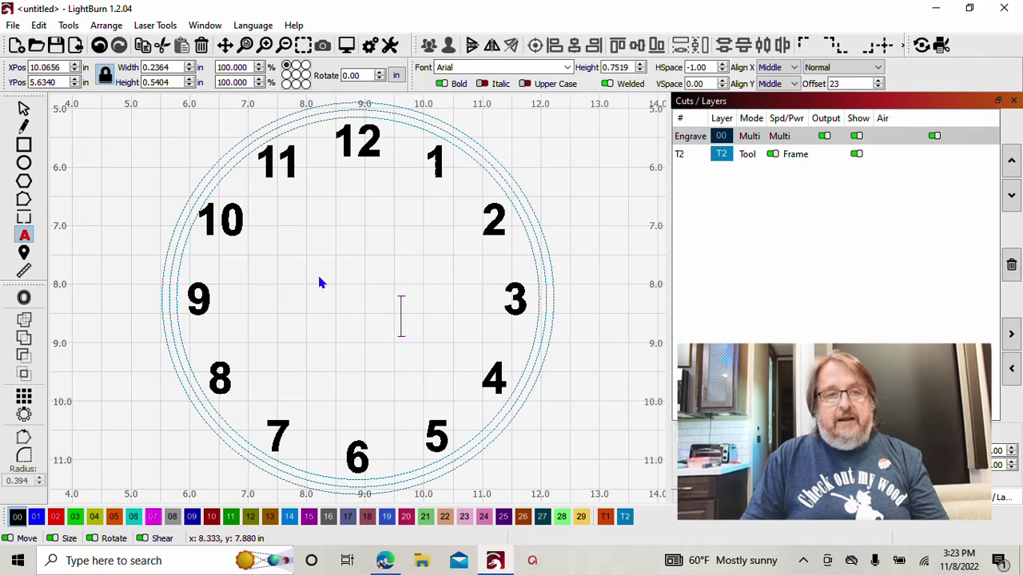
Select the whole clock and drag it right to about X 6.70 in, Y 4.89 in
key(Escape)
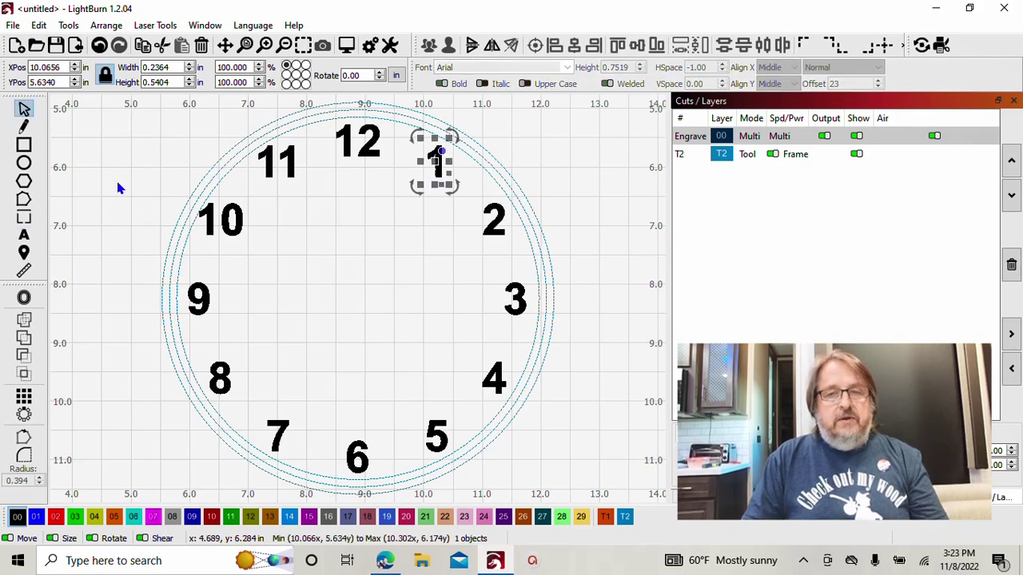
scroll(110, 198, down, 5)
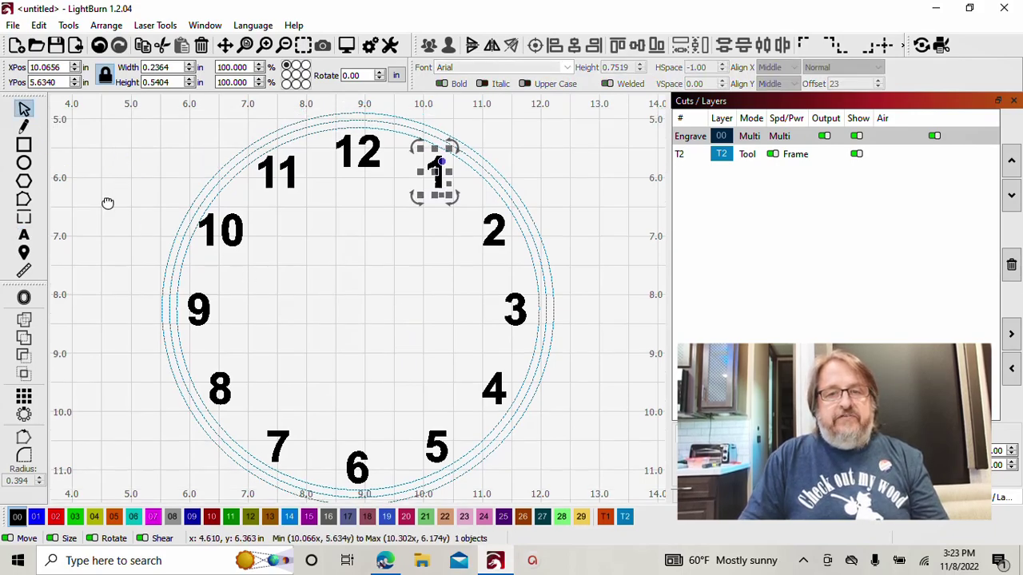
scroll(161, 221, down, 1)
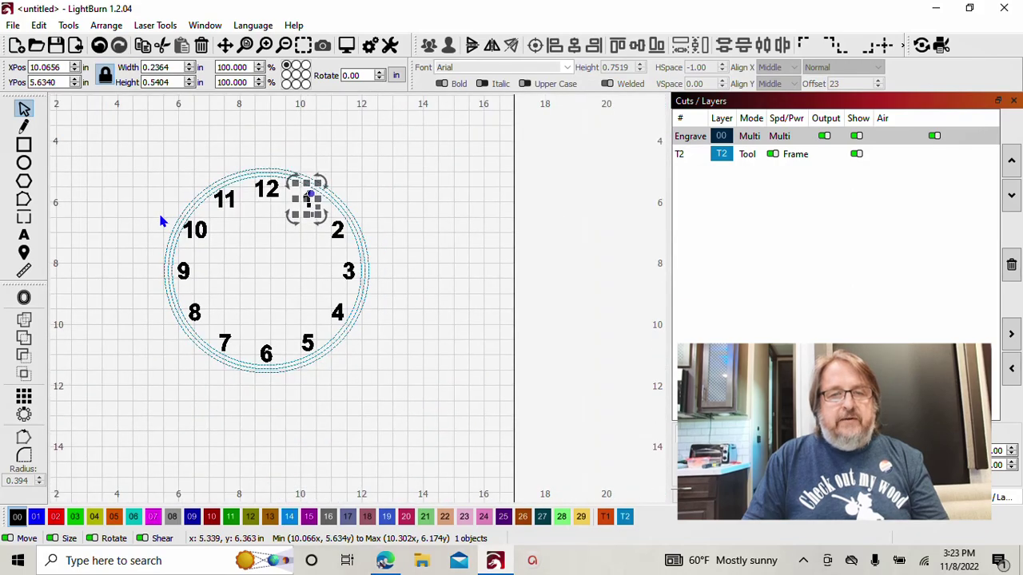
click(112, 176)
drag(115, 143, 430, 403)
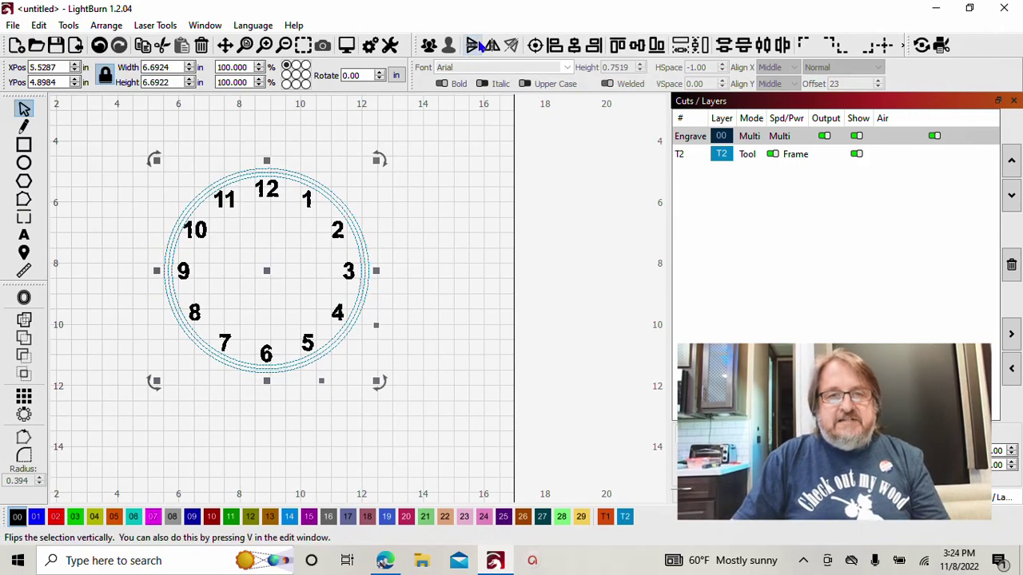
click(440, 181)
click(307, 205)
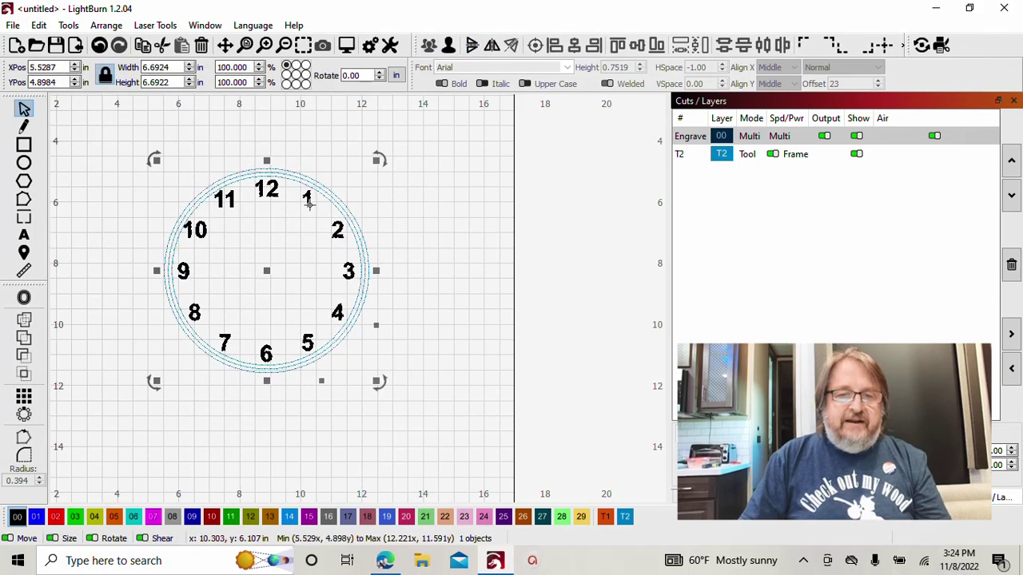
drag(268, 270, 304, 276)
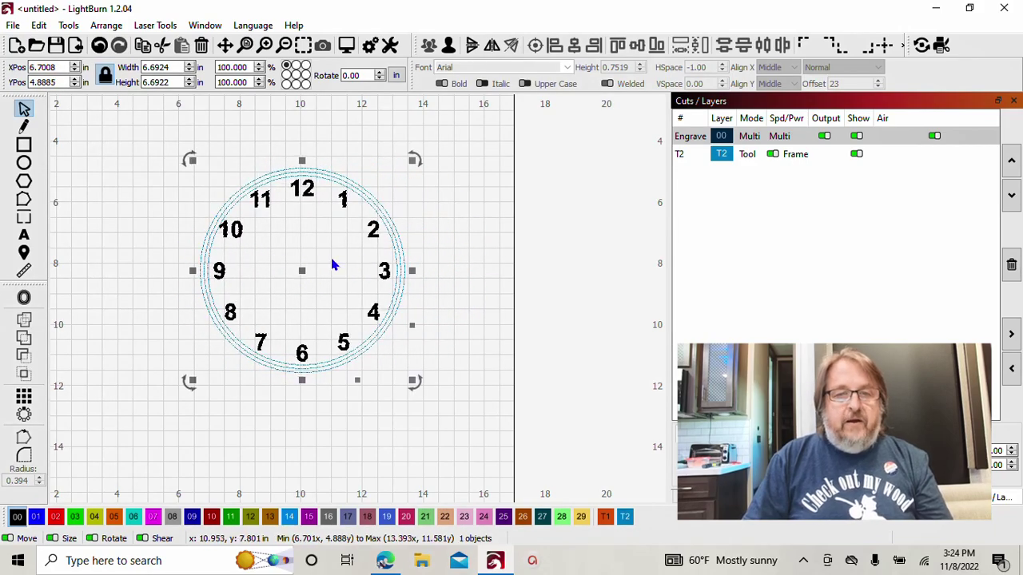
scroll(334, 265, up, 2)
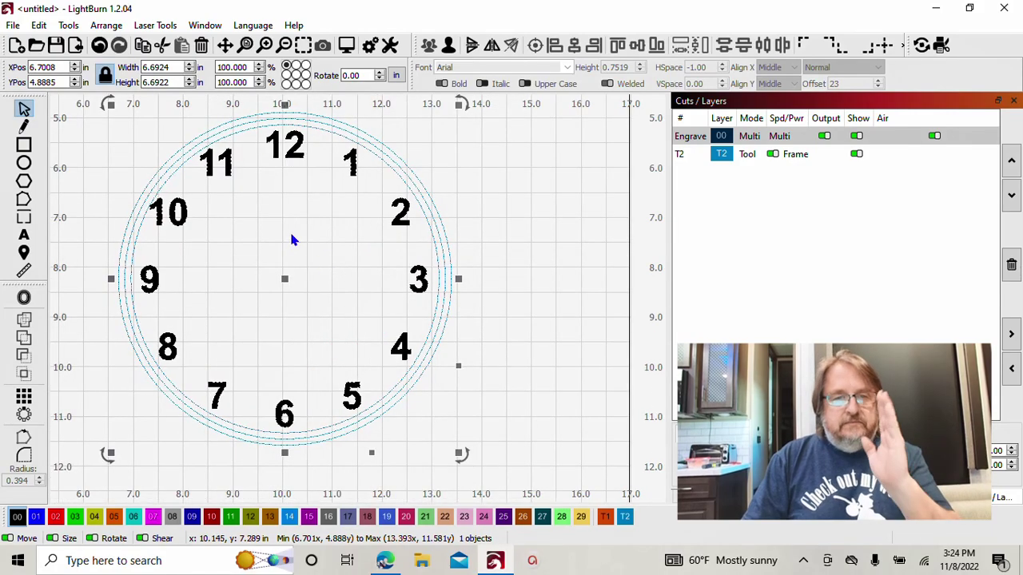
scroll(274, 209, up, 1)
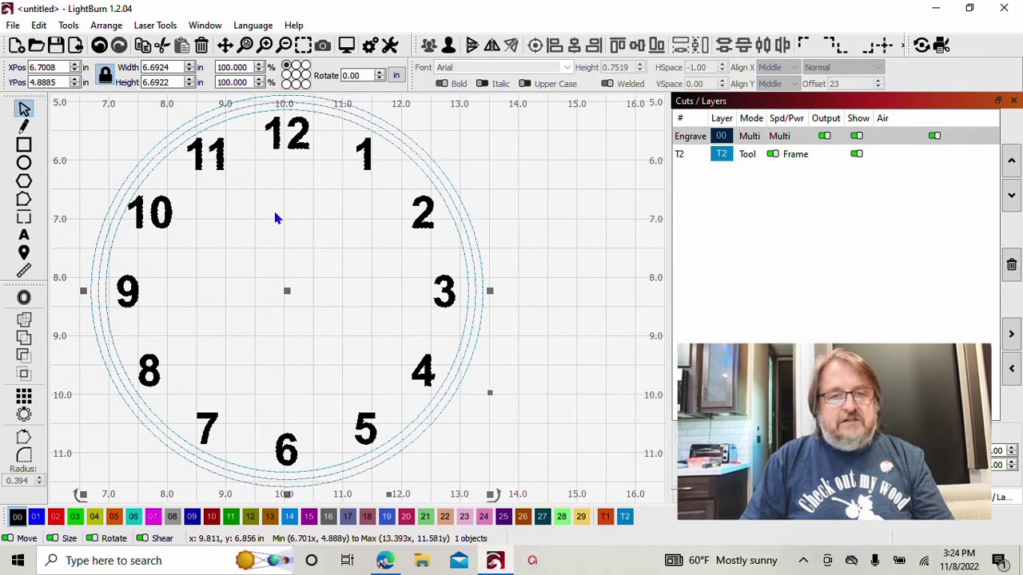
Draw a vertical tick line above the 12, from the outer circle to the inner circle
click(288, 200)
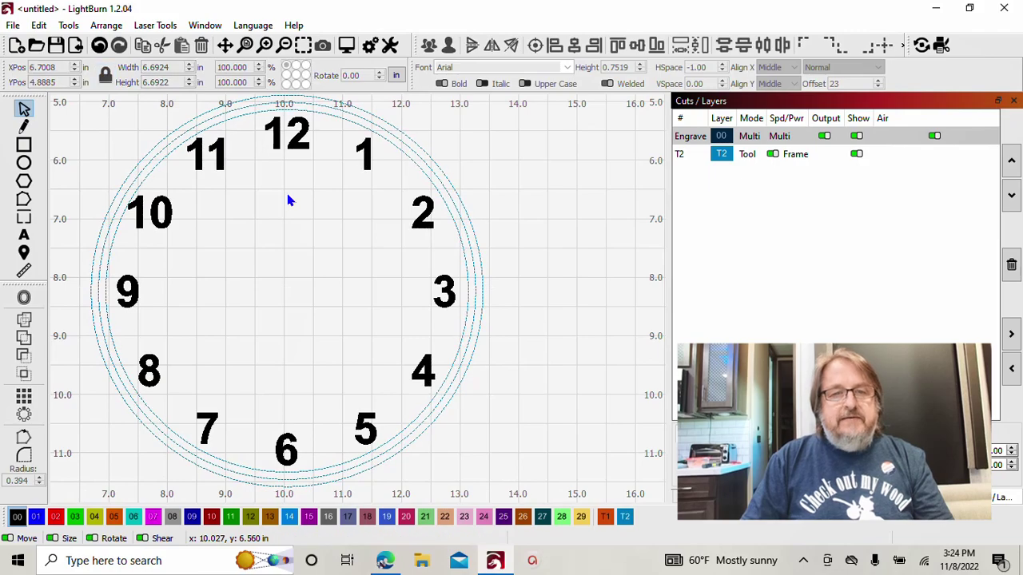
scroll(290, 200, up, 1)
scroll(289, 200, up, 1)
scroll(289, 200, down, 1)
drag(290, 200, 302, 320)
scroll(306, 283, down, 1)
scroll(312, 237, up, 5)
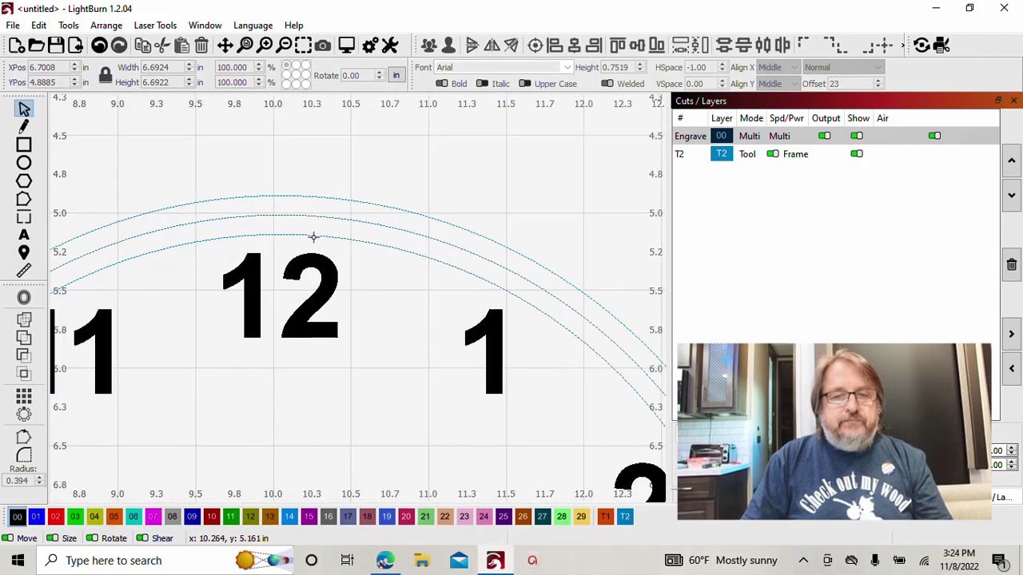
scroll(313, 237, up, 2)
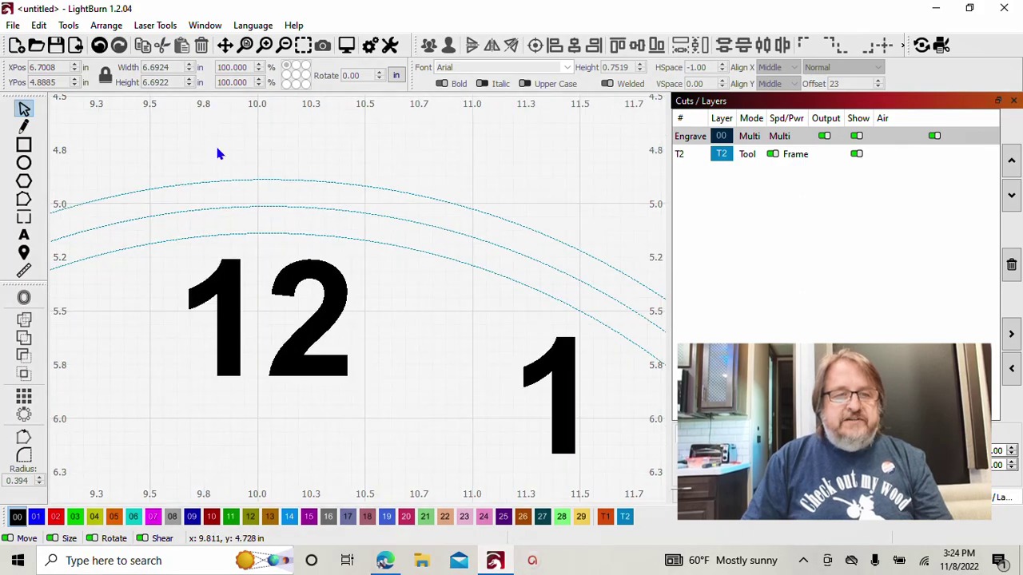
click(23, 128)
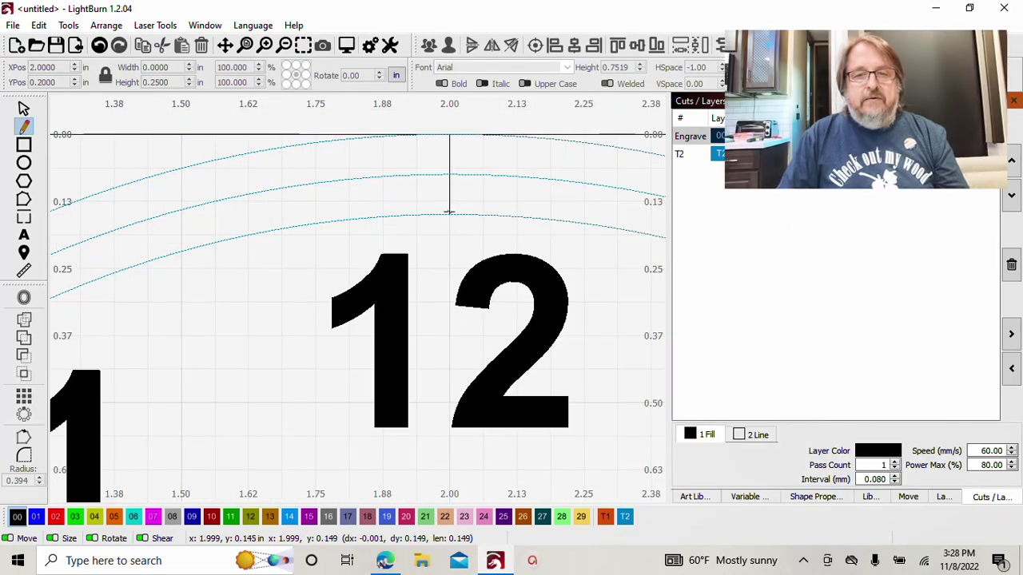
click(449, 214)
right_click(449, 215)
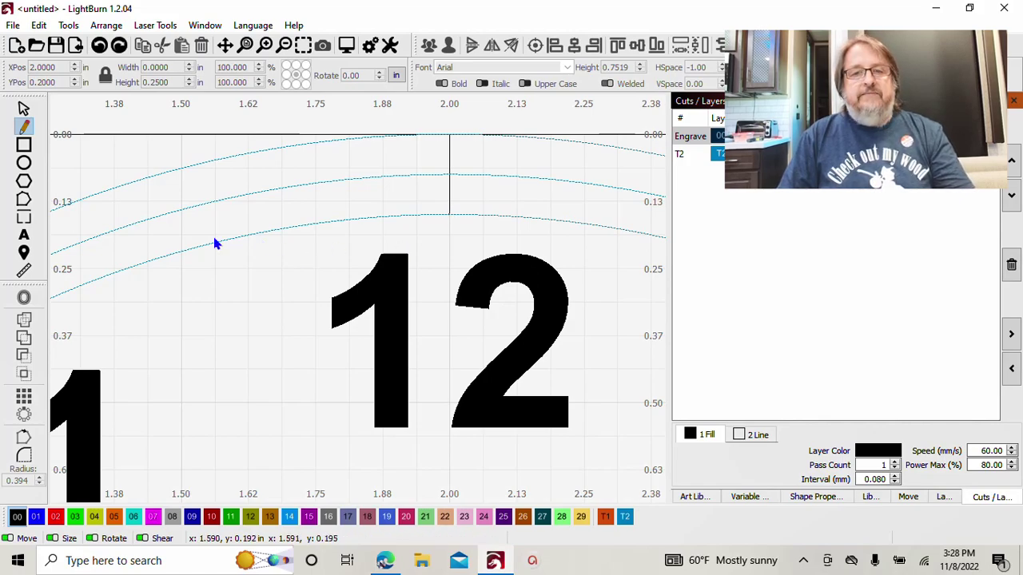
click(23, 109)
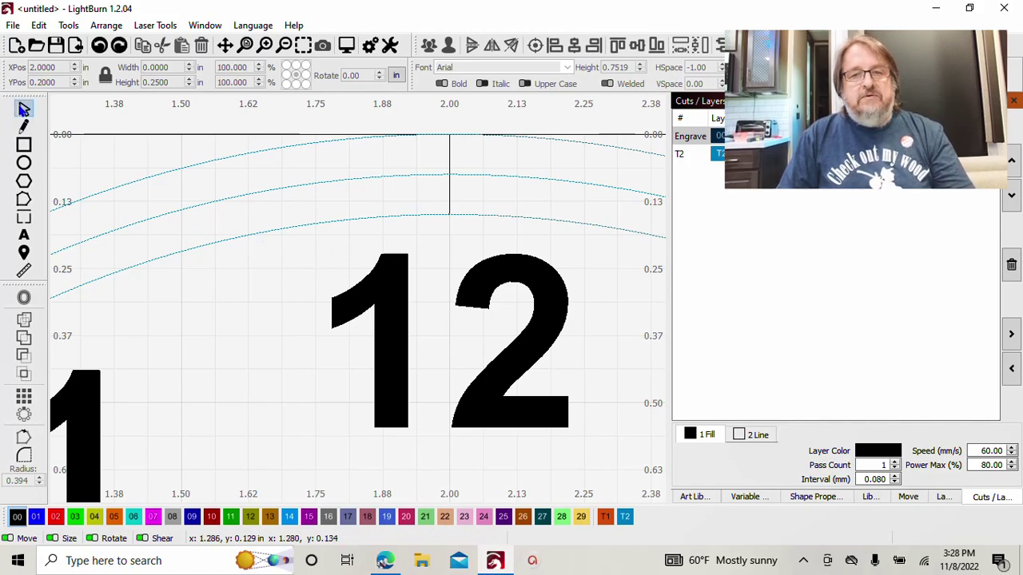
Offset the tick line 0.04 both ways with round corners, deleting the original line
click(449, 158)
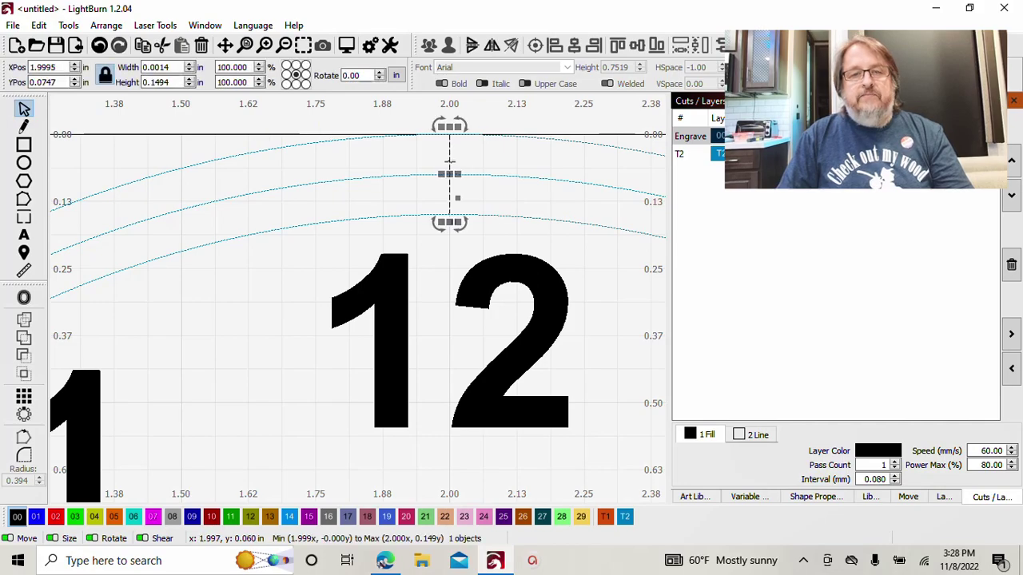
click(23, 297)
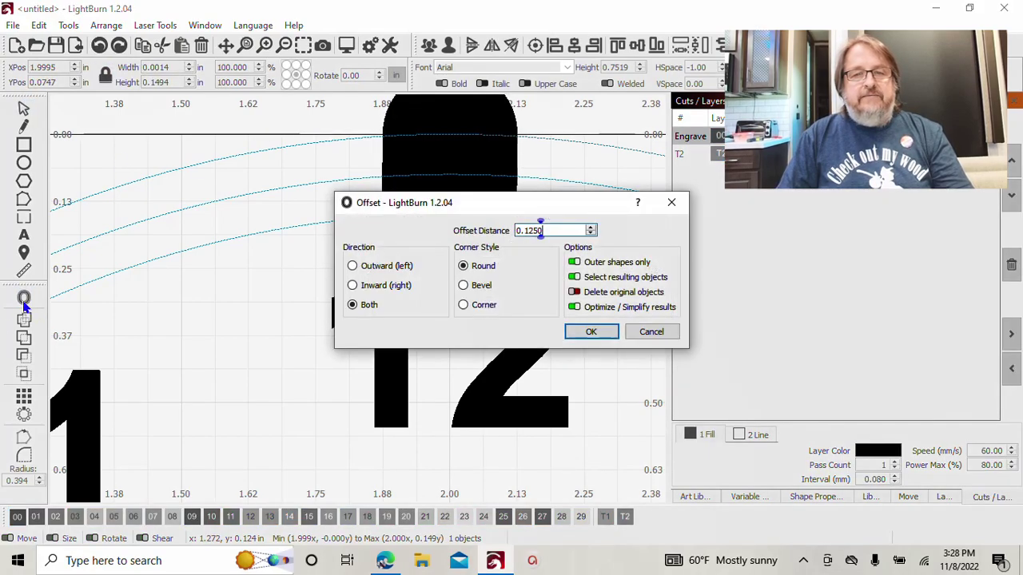
drag(480, 203, 733, 189)
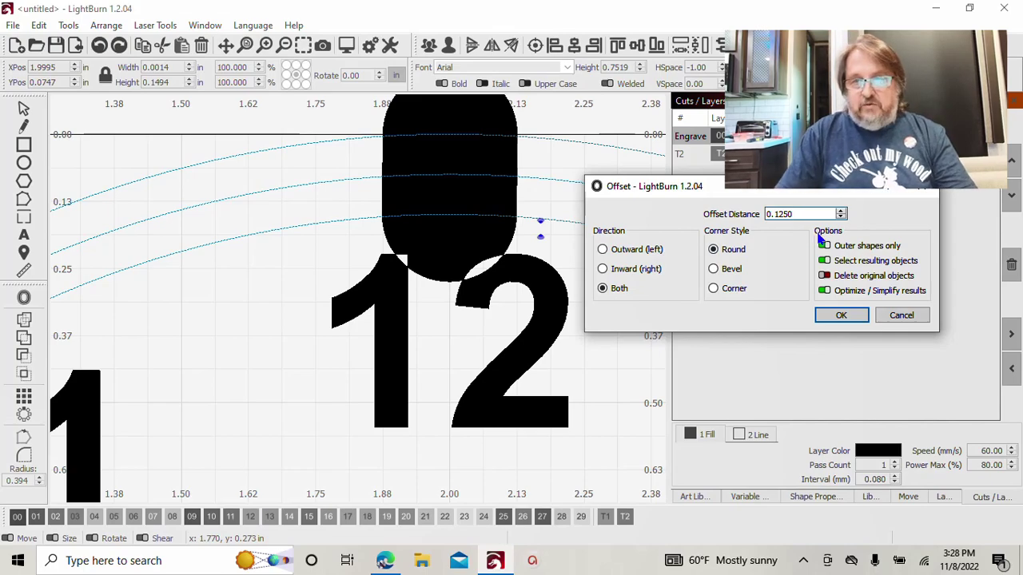
key(BackSpace)
key(BackSpace)
key(BackSpace)
key(BackSpace)
key(BackSpace)
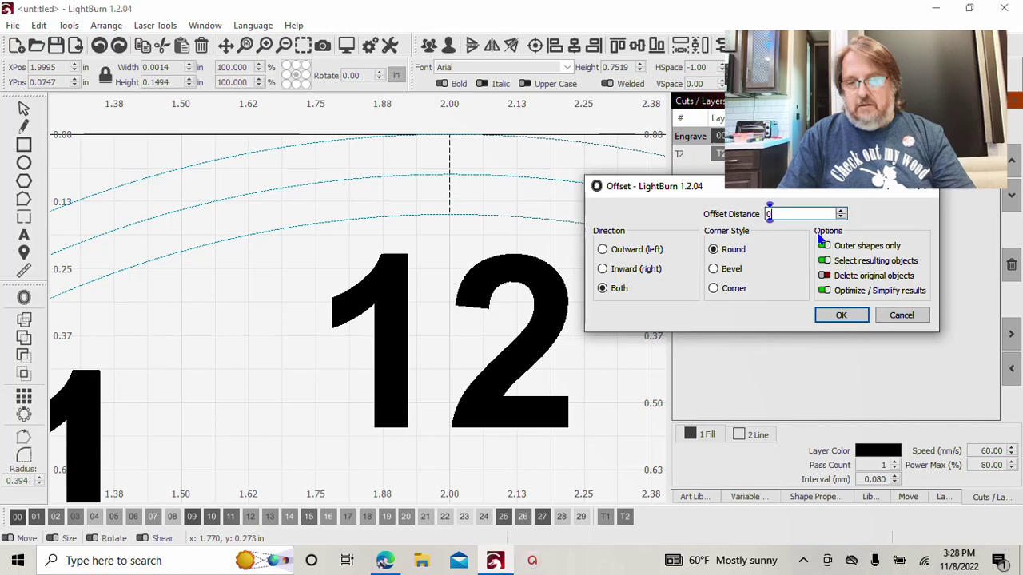
text(.4)
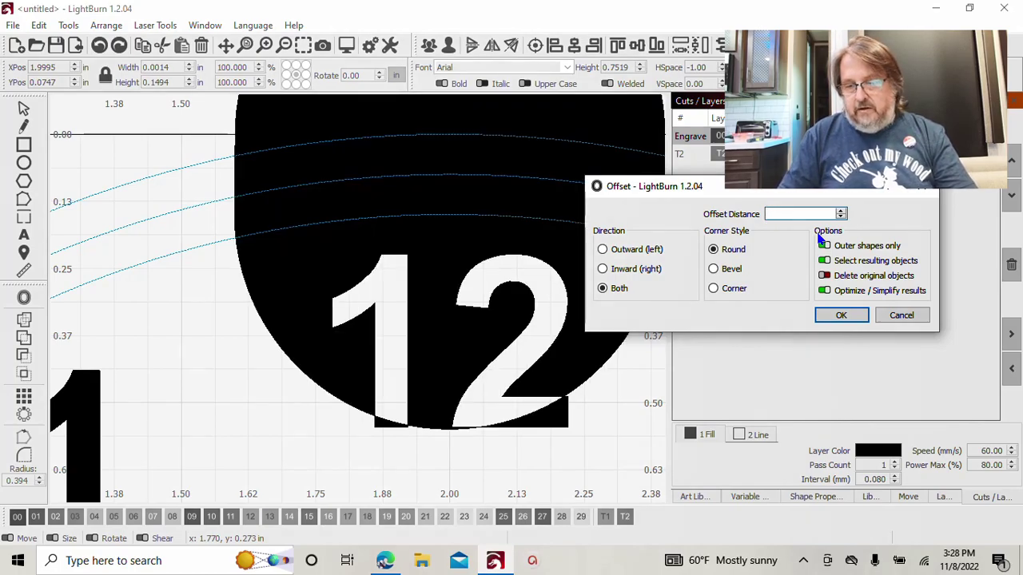
text(.04)
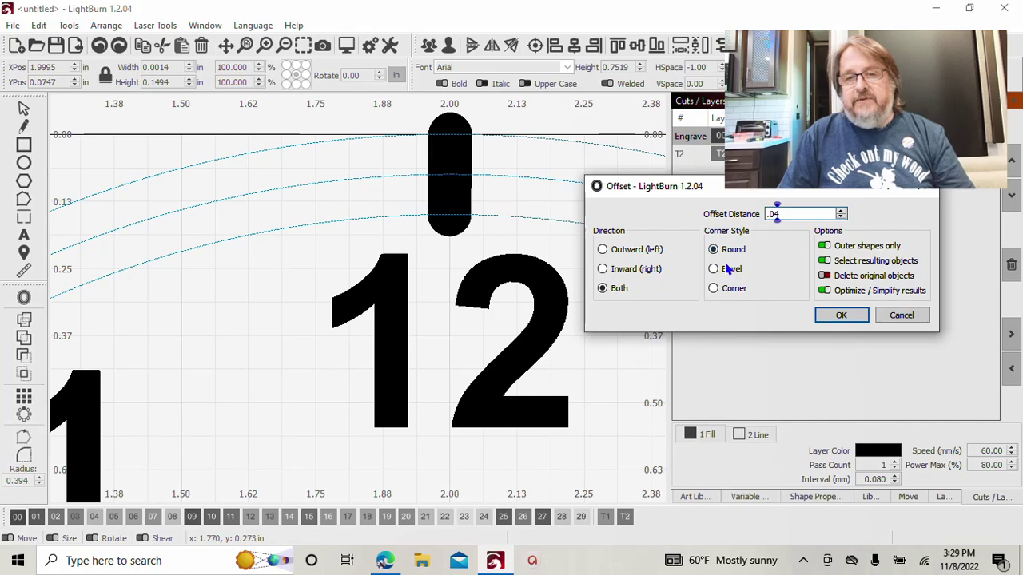
click(603, 289)
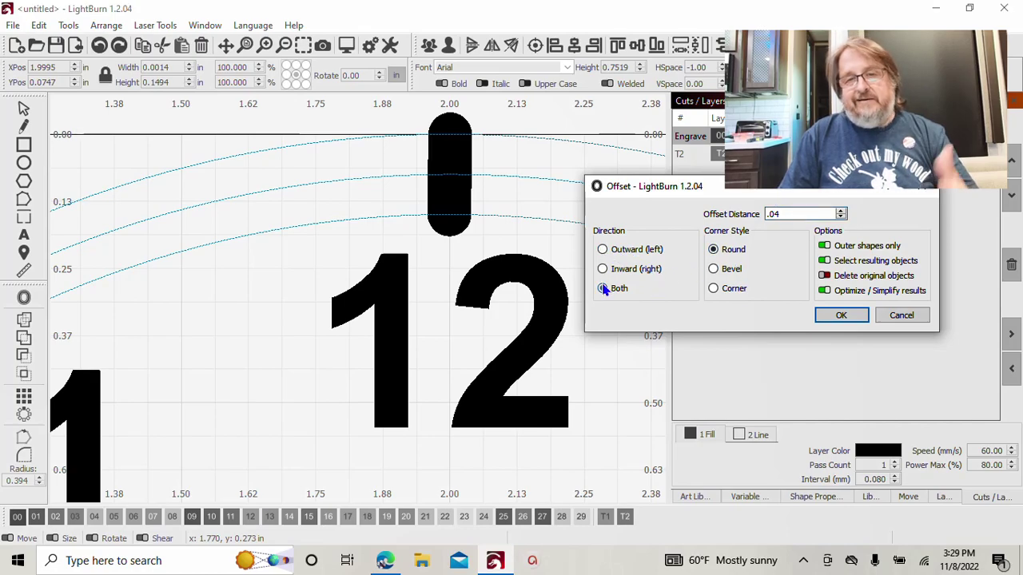
click(714, 288)
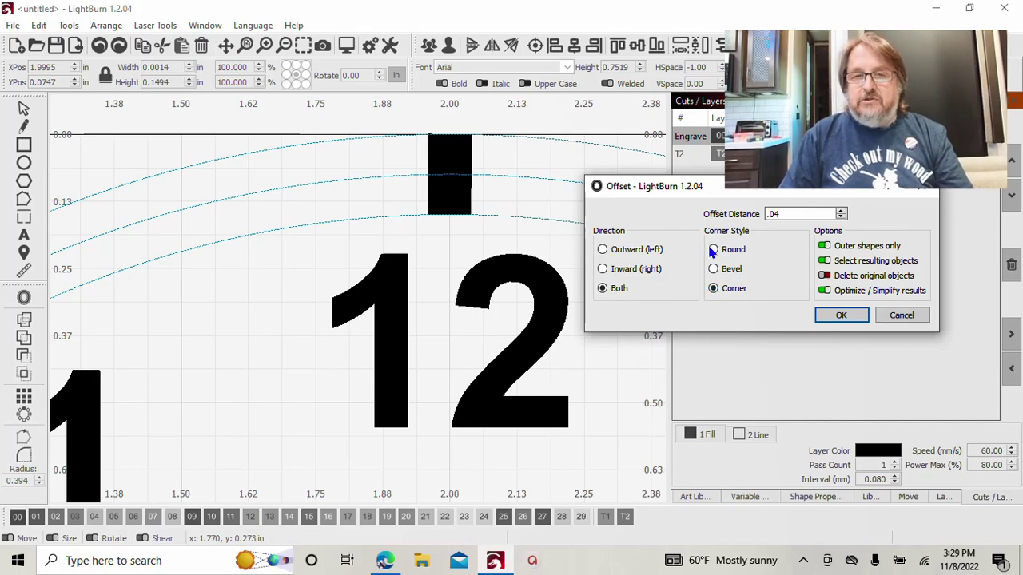
click(713, 250)
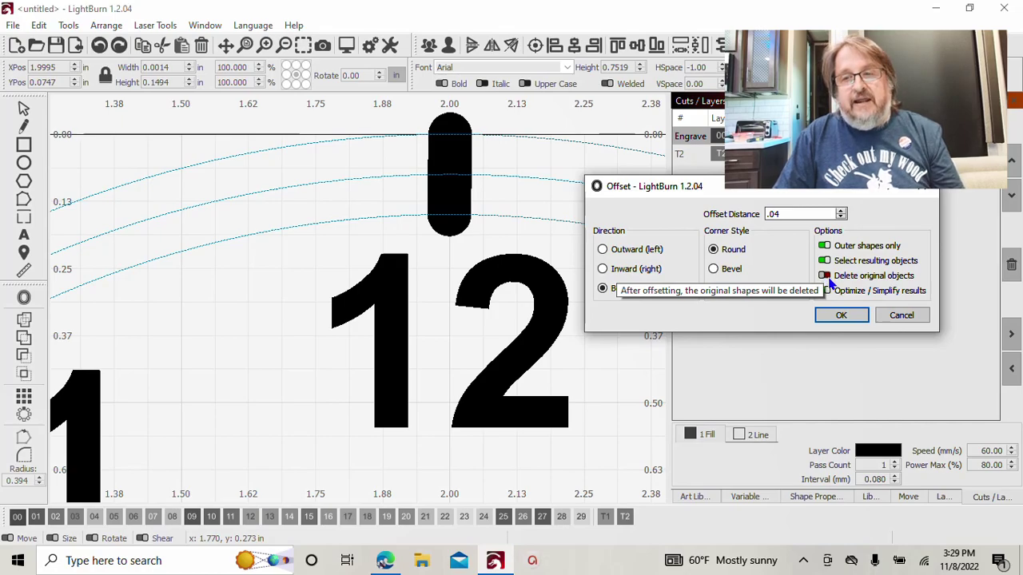
click(828, 278)
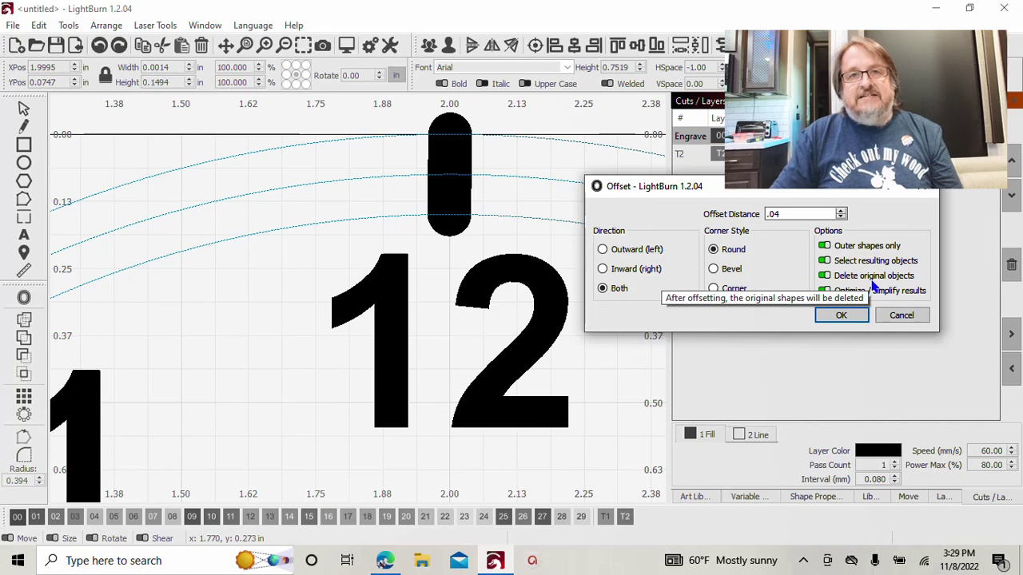
Apply the 0.04 offset to form the tick bar, then add the clock circle to the selection
click(839, 316)
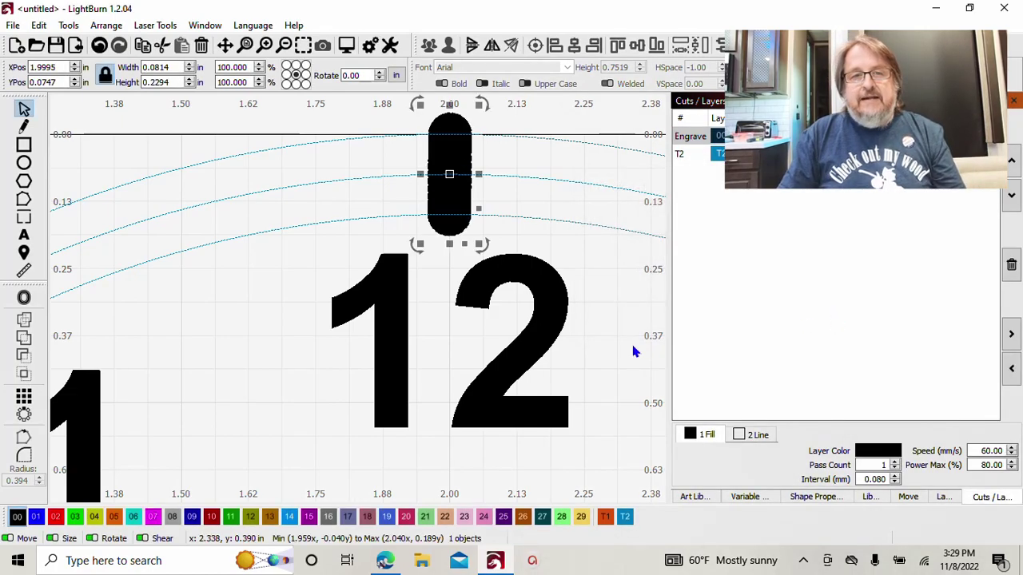
scroll(631, 342, down, 2)
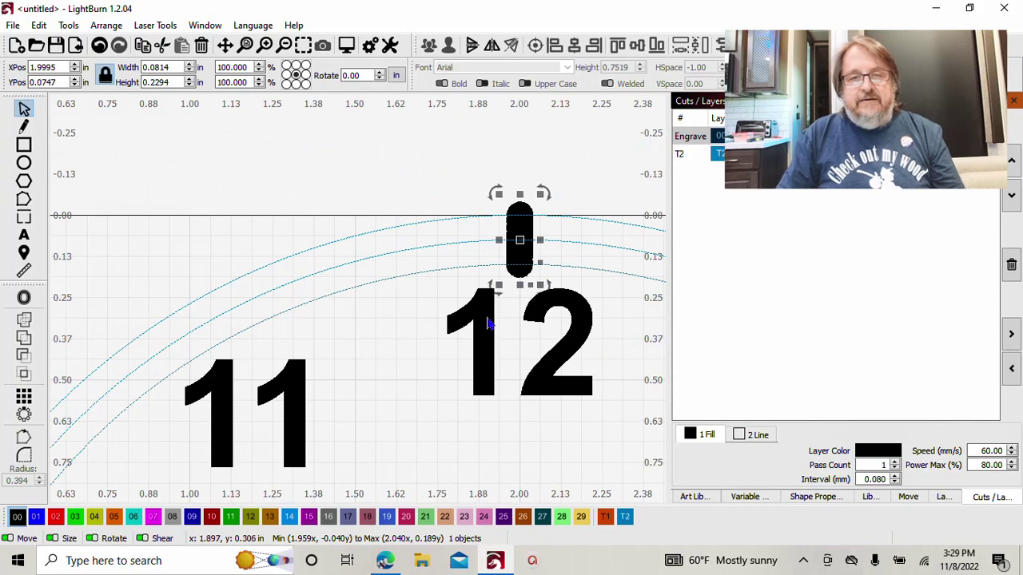
scroll(491, 324, right, 3)
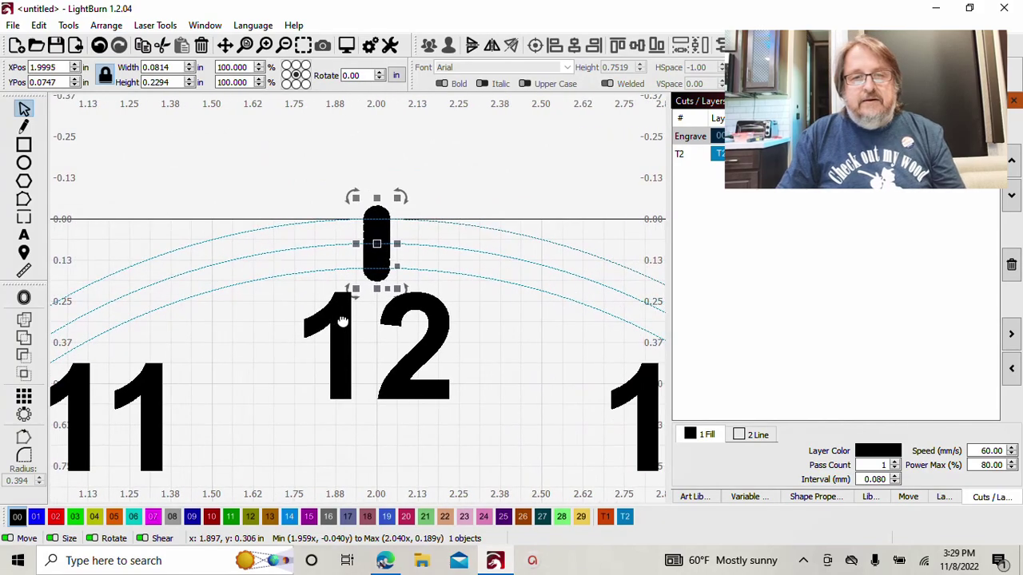
shift+click(560, 273)
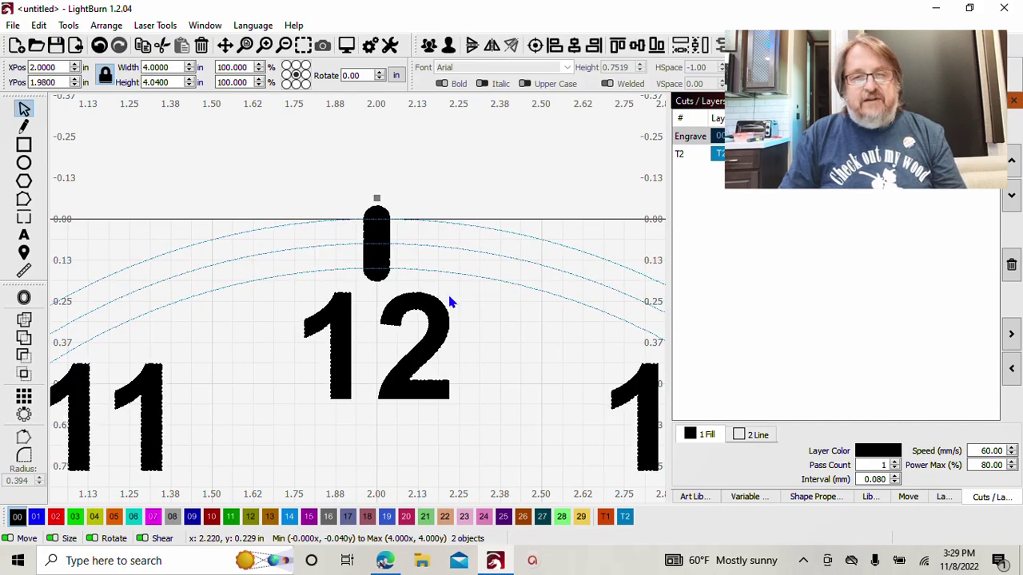
scroll(449, 299, down, 2)
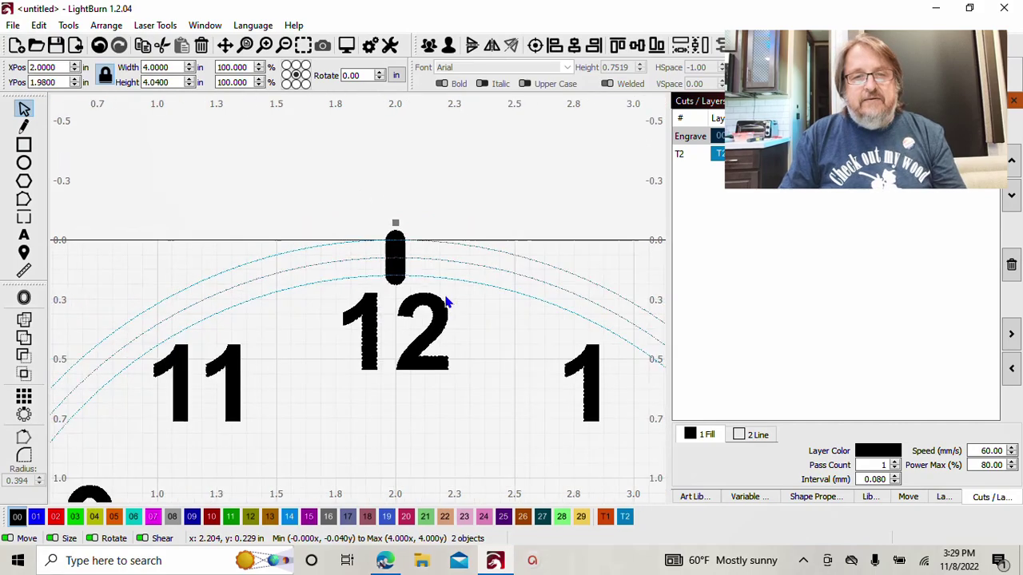
Circular-array the tick into 12 copies at a 30° step, rotating each copy
click(23, 414)
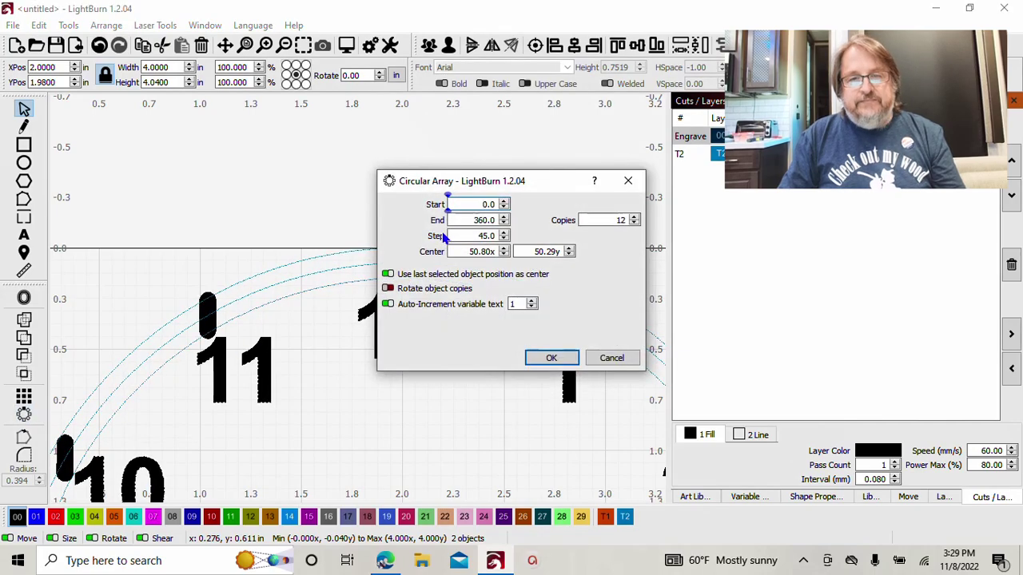
drag(477, 169, 789, 142)
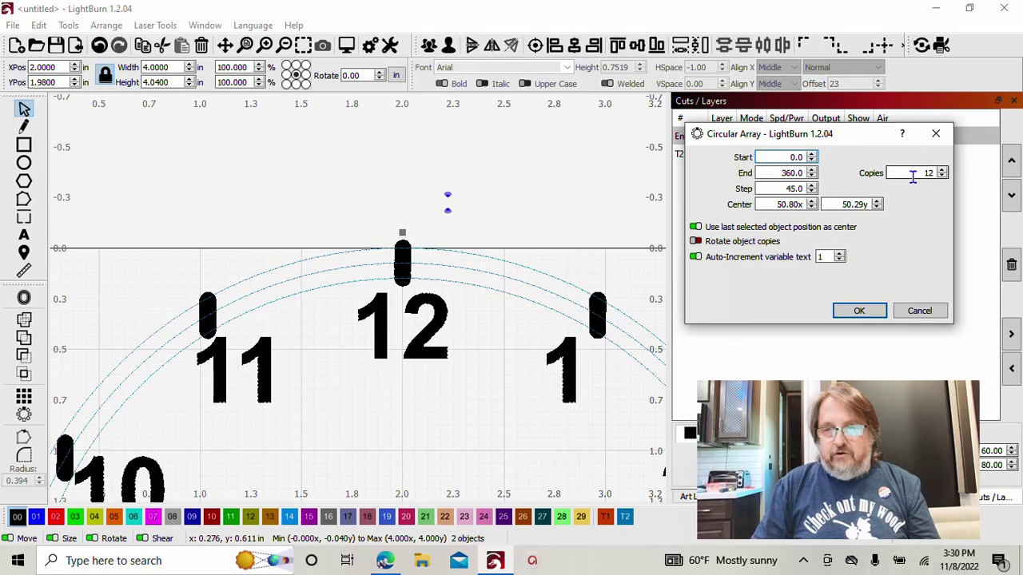
click(792, 158)
key(Tab)
key(Tab)
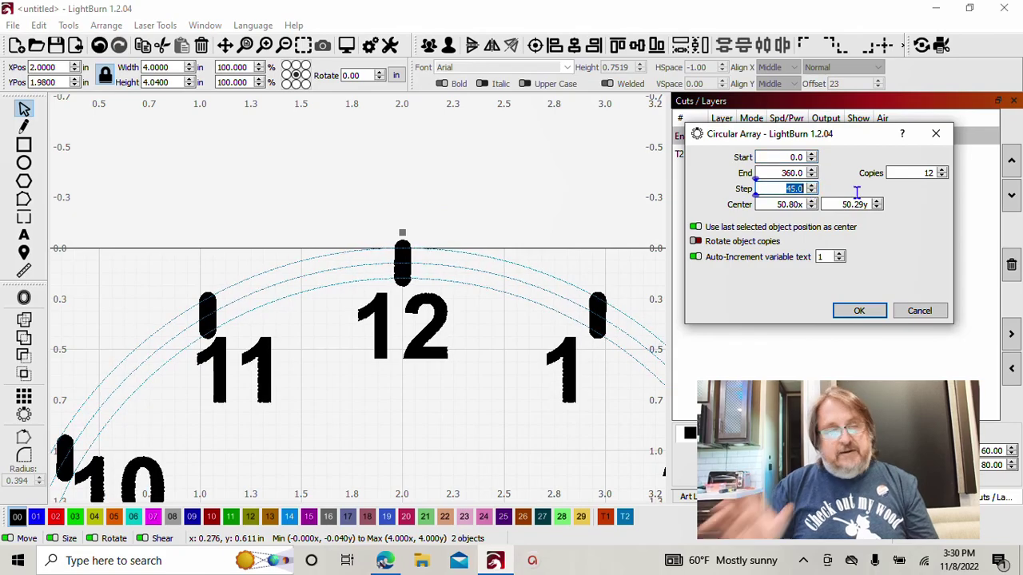
text(30)
key(Tab)
key(Tab)
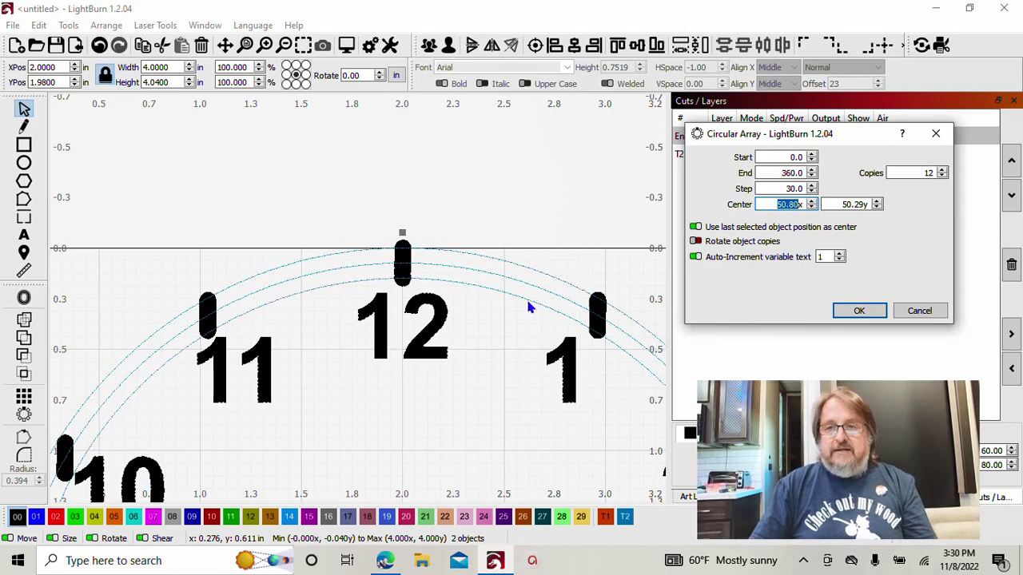
click(707, 248)
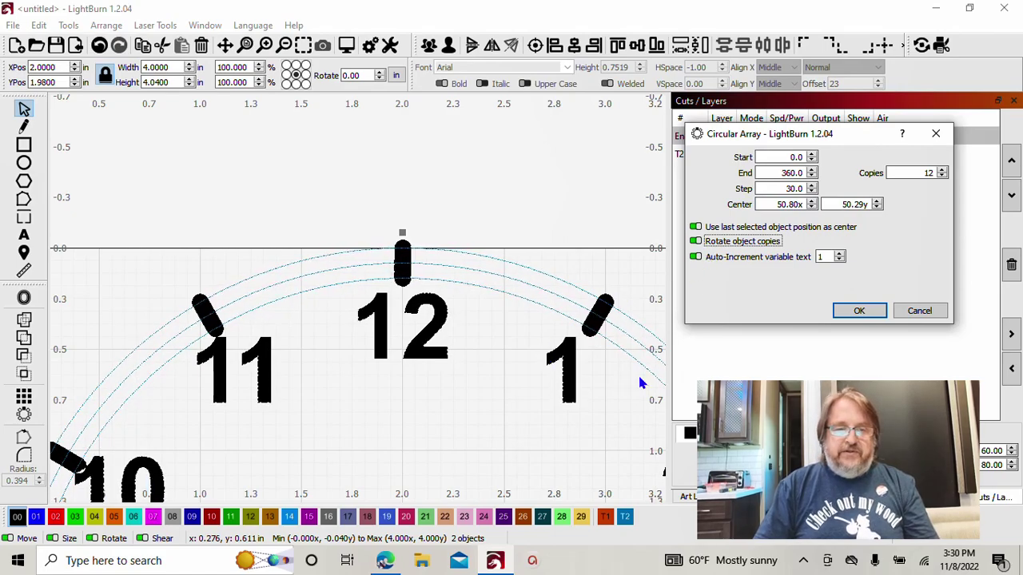
click(857, 314)
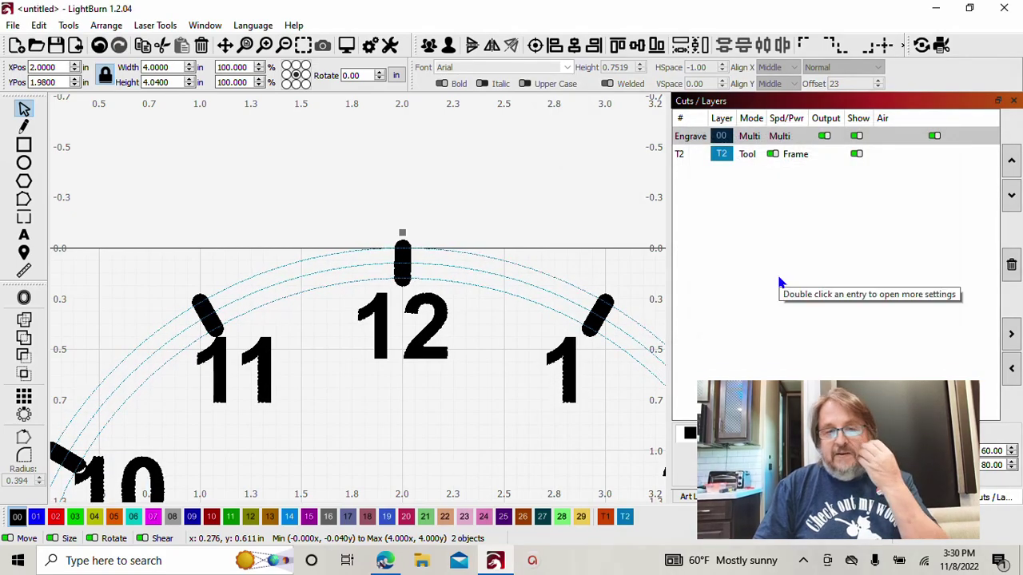
Zoom out and centre the view to check the twelve hour ticks around the face
scroll(592, 331, down, 1)
scroll(593, 331, down, 2)
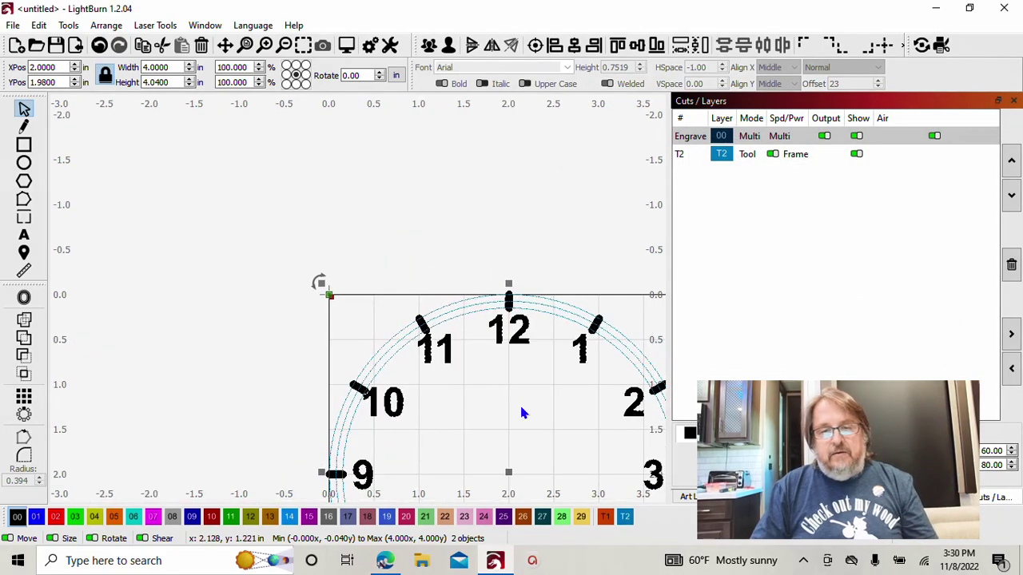
drag(519, 403, 455, 365)
drag(495, 406, 416, 347)
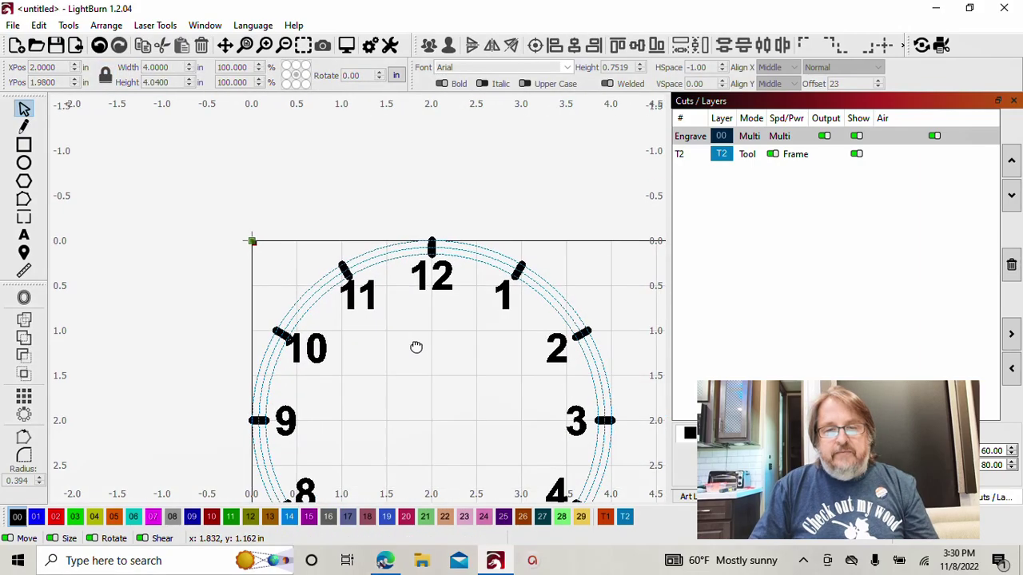
scroll(398, 291, up, 1)
scroll(397, 291, down, 1)
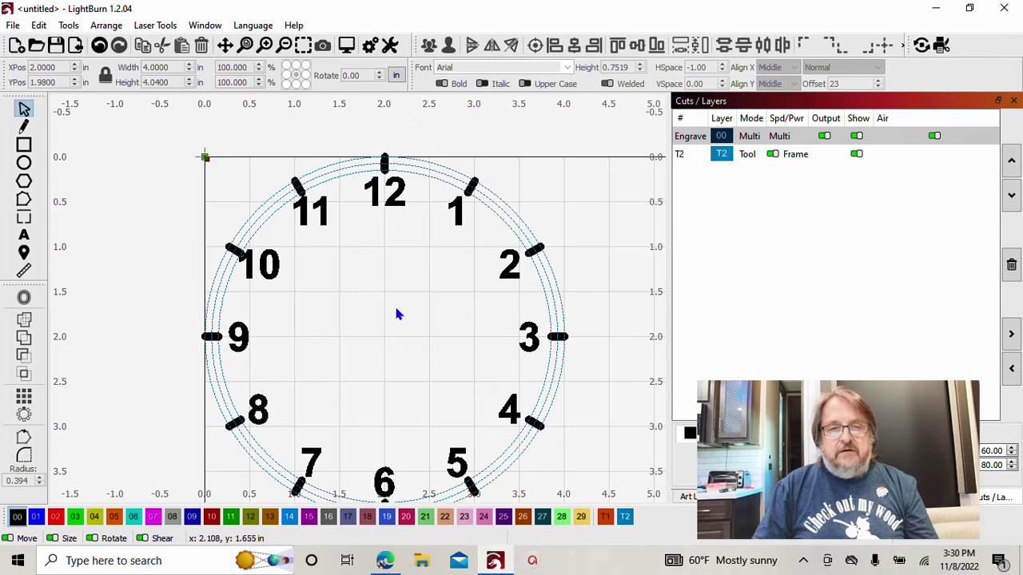
scroll(371, 216, up, 3)
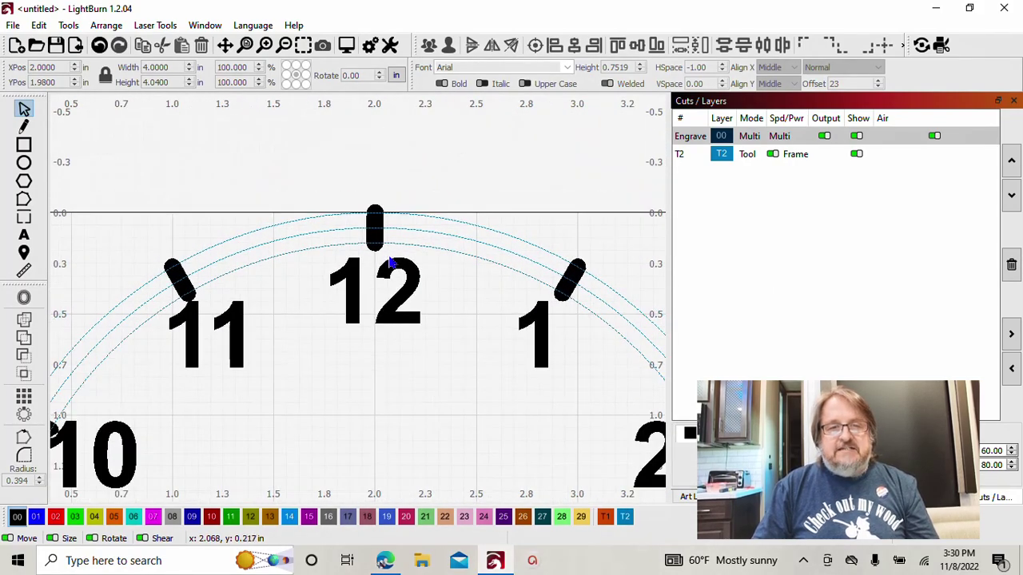
Hide the Engrave layer and start a line at the top of the arc
click(856, 136)
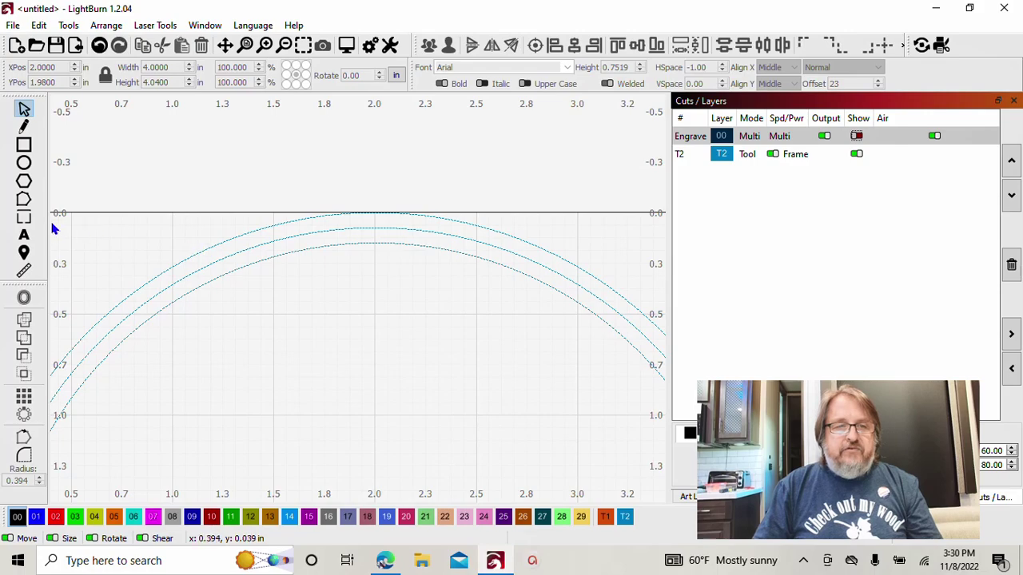
click(24, 126)
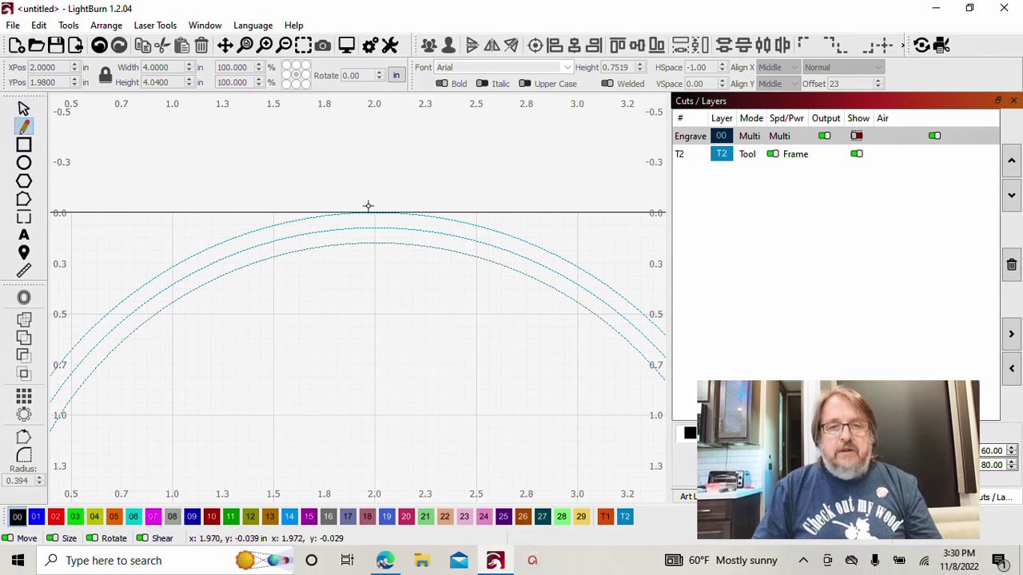
scroll(367, 206, up, 4)
scroll(368, 206, up, 2)
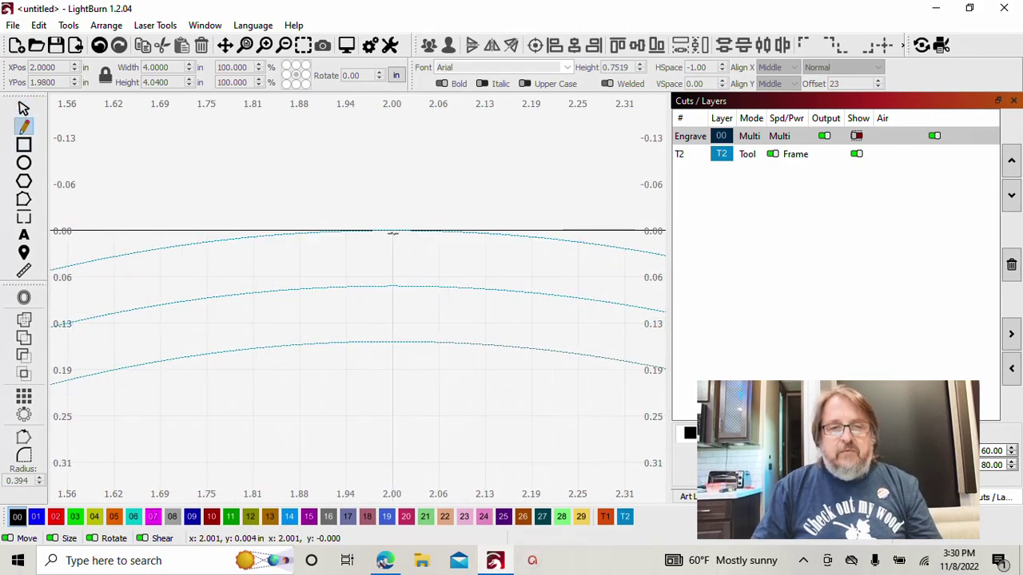
click(392, 231)
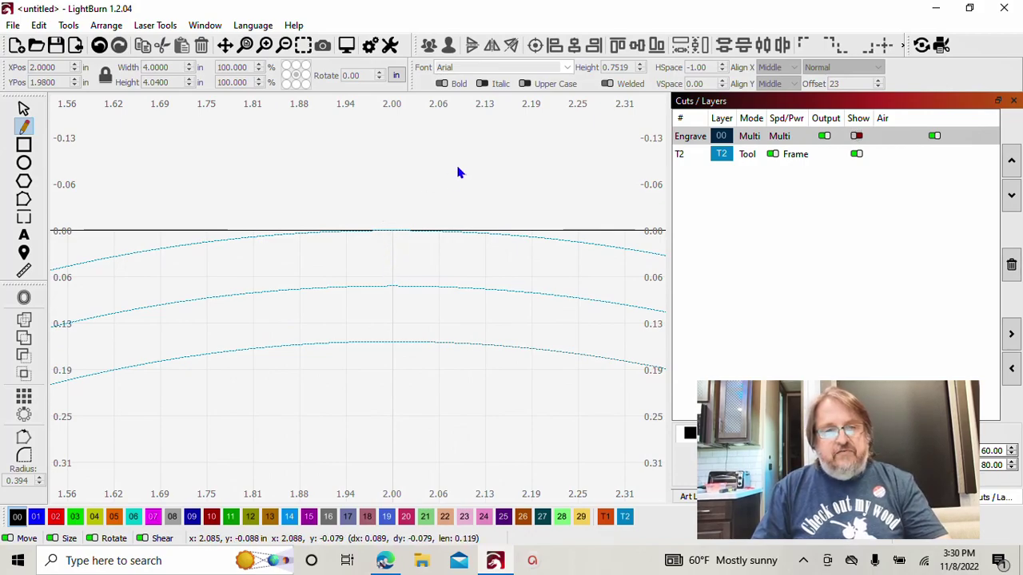
click(24, 109)
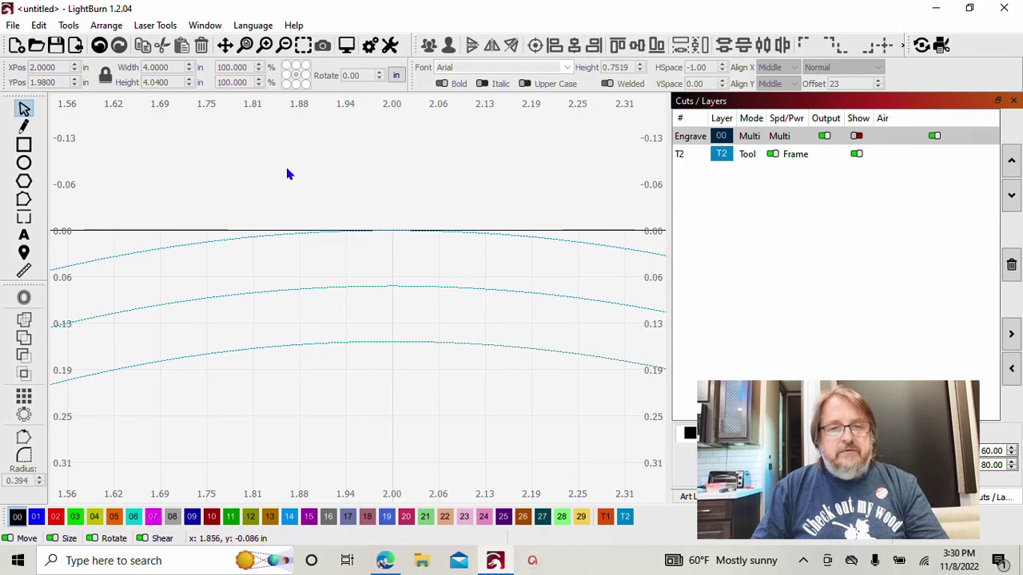
Show Engrave, delete the stray diagonal line, and hide Engrave again
click(857, 137)
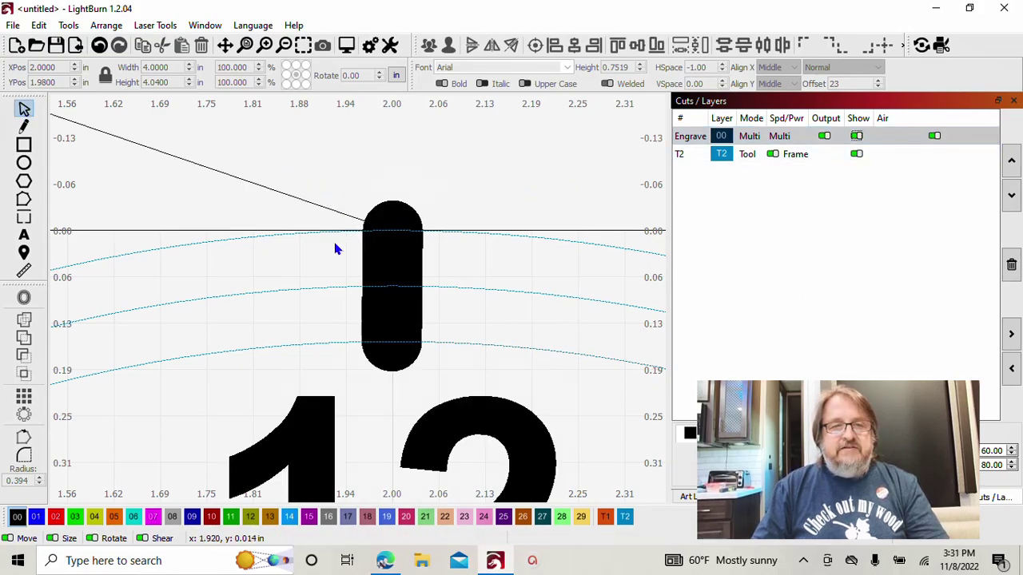
click(312, 202)
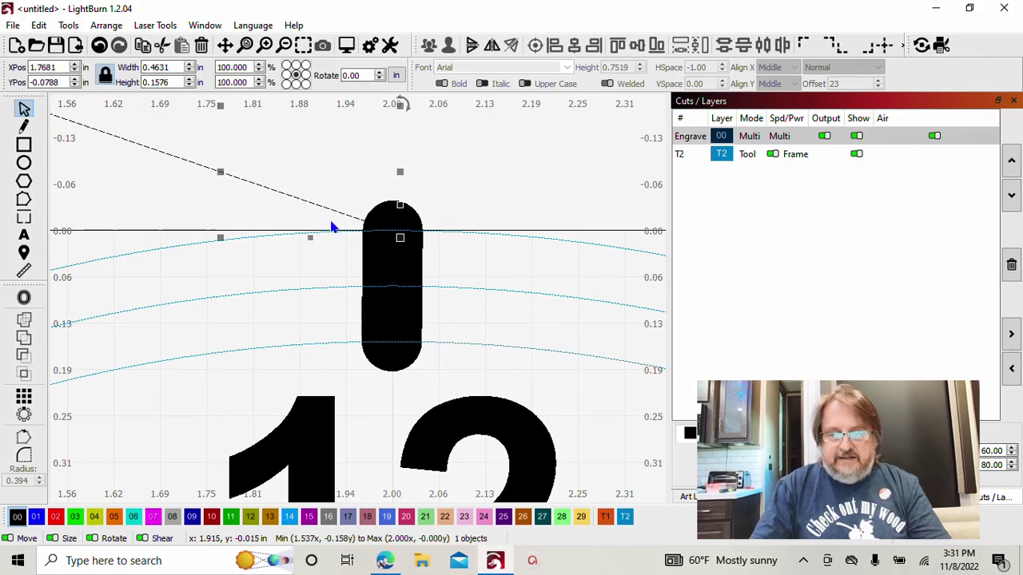
key(Delete)
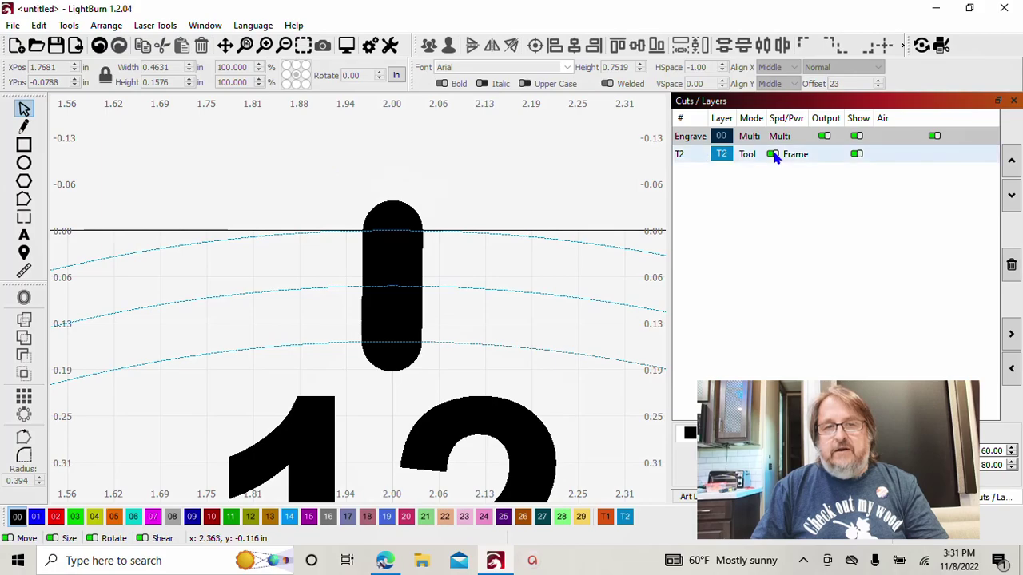
scroll(549, 207, down, 5)
scroll(548, 209, down, 3)
scroll(548, 209, up, 10)
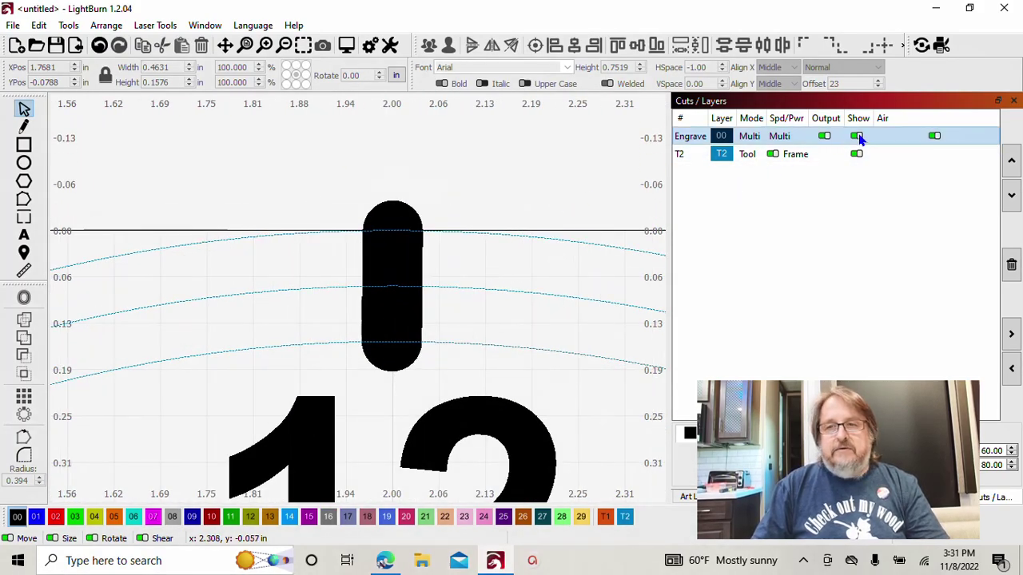
click(856, 136)
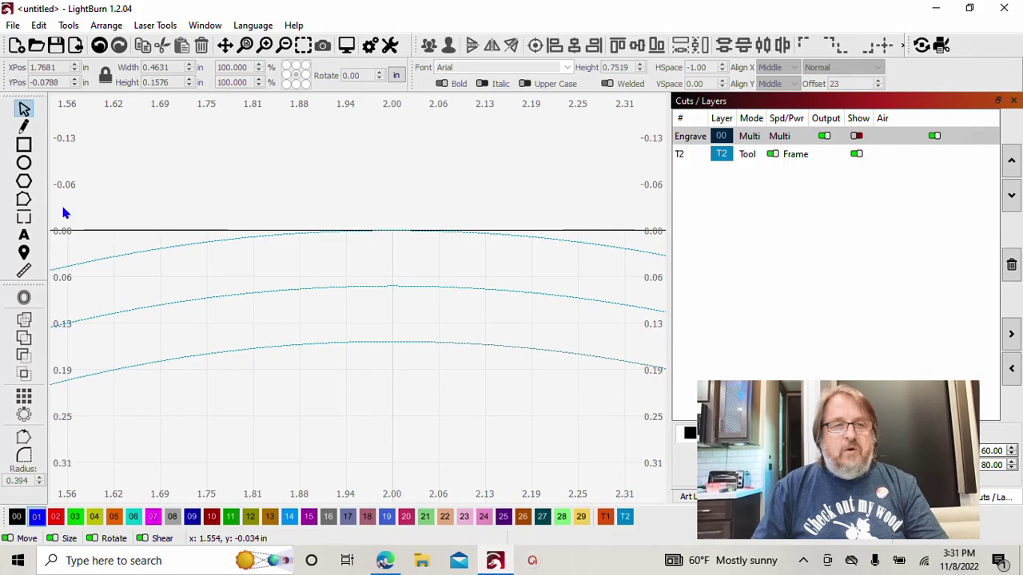
Draw a vertical line from the outer to the middle arc and offset it 0.0400/2, rounded
click(24, 128)
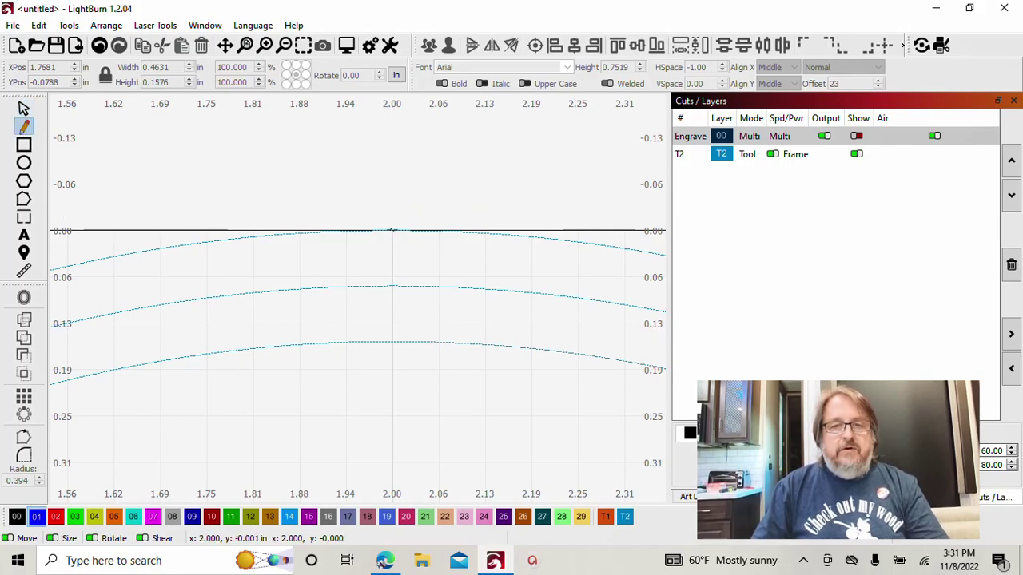
click(391, 239)
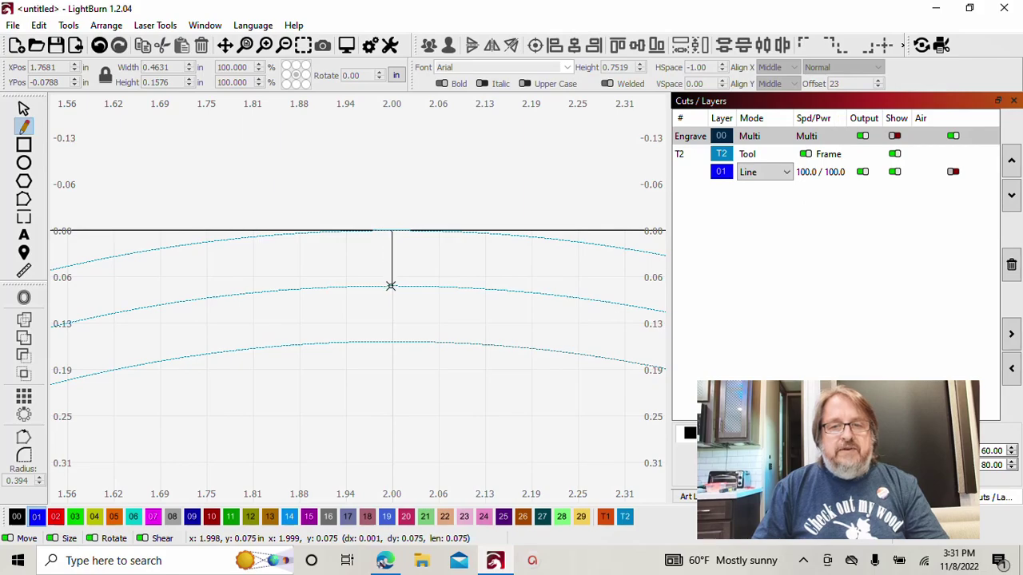
click(391, 286)
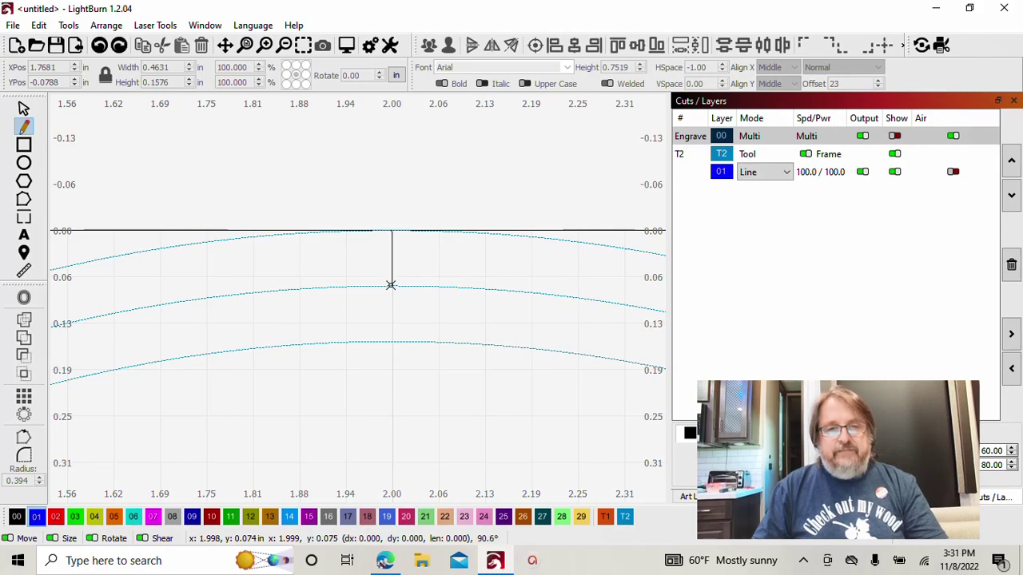
right_click(391, 285)
click(391, 247)
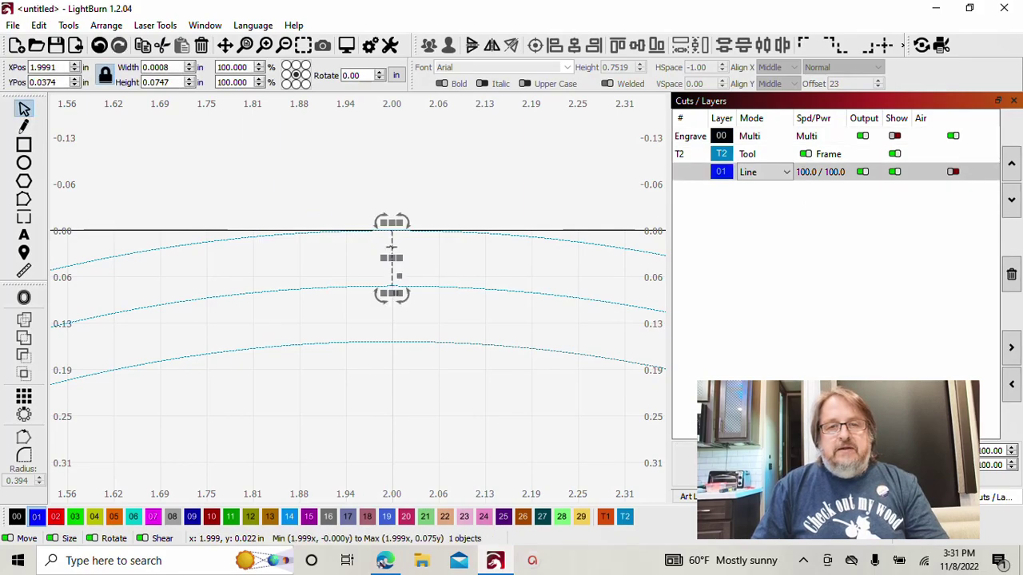
click(23, 297)
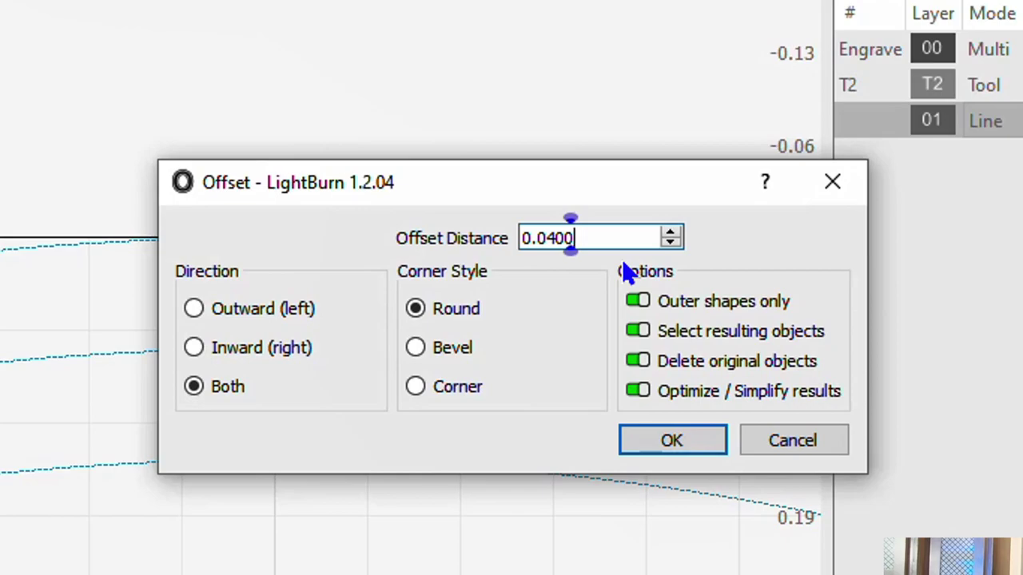
text(/2)
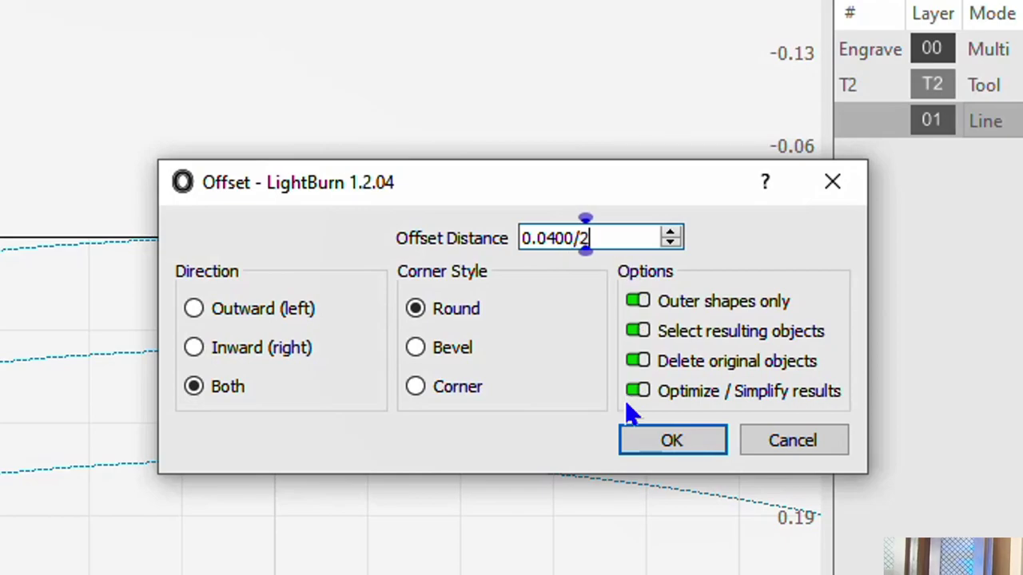
click(650, 446)
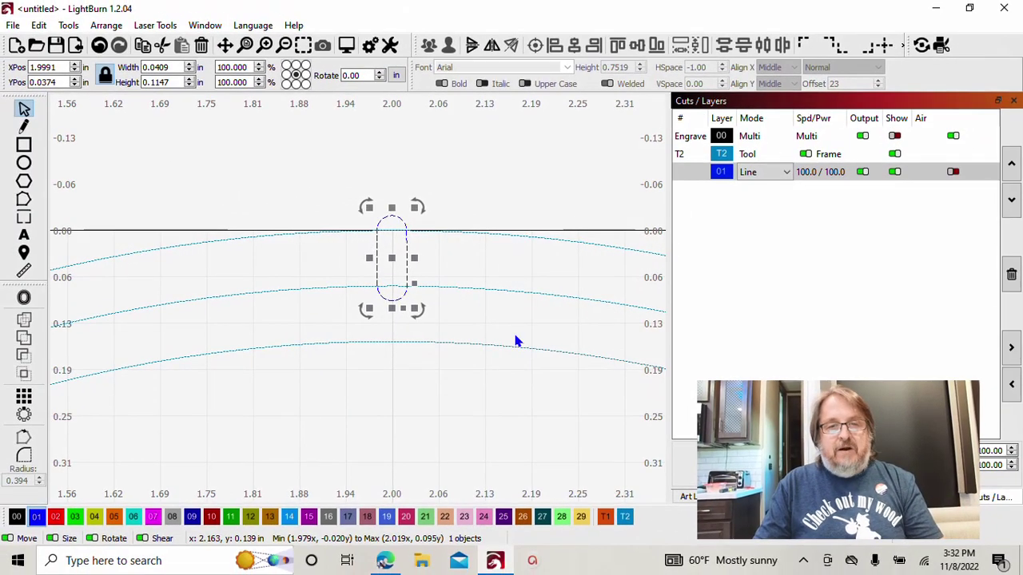
Set layer 01's mode to Fill and deselect the tick
scroll(445, 322, down, 1)
click(784, 175)
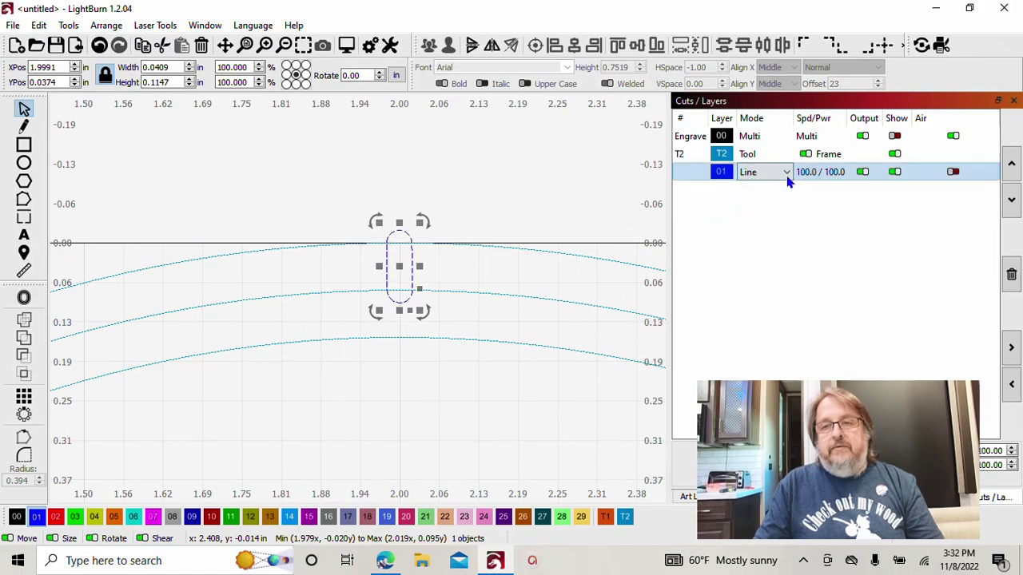
click(758, 176)
click(759, 201)
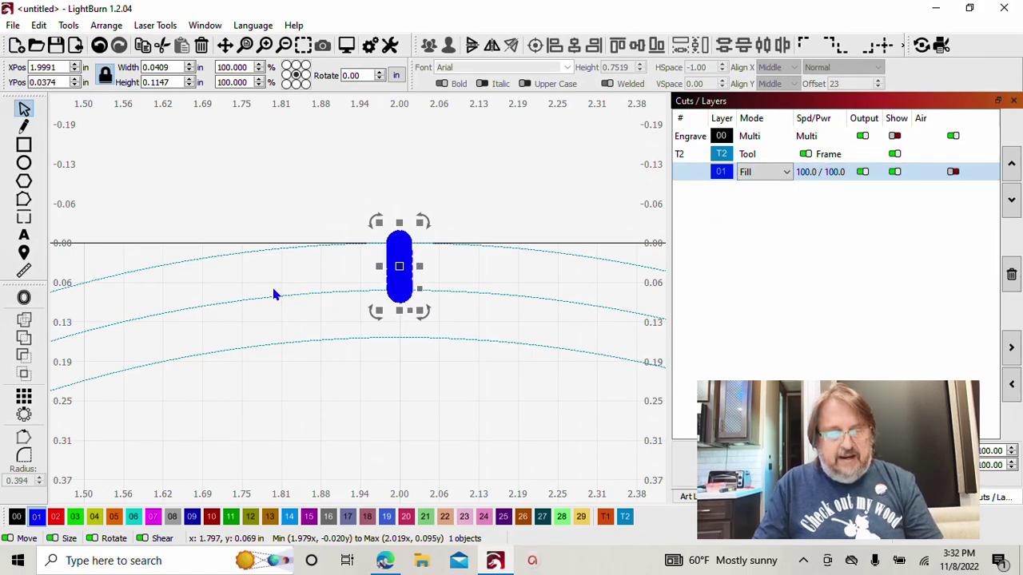
click(173, 264)
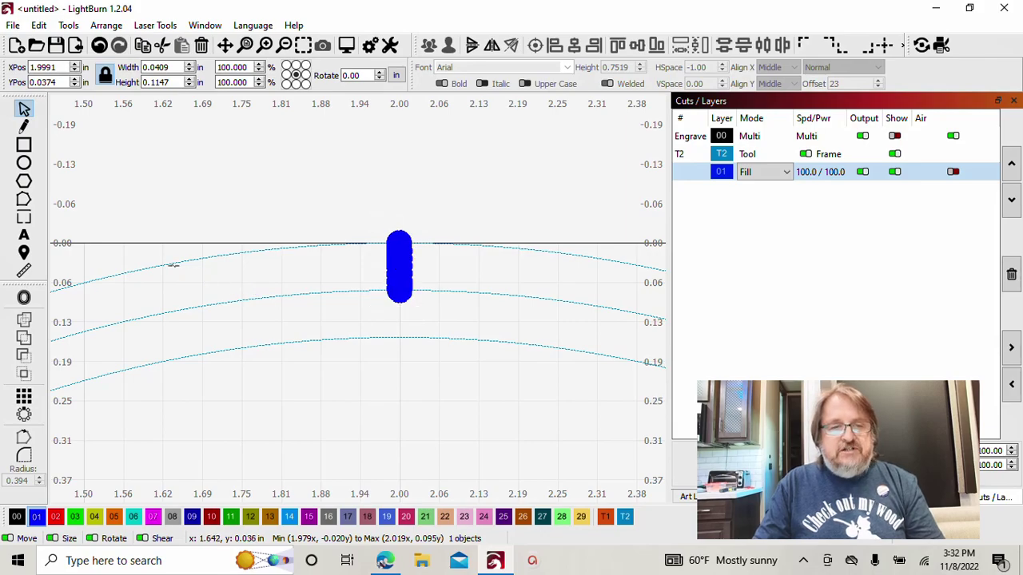
Select the tick and arcs and circular-array them into 60 copies at 6° steps
key(ctrl+a)
scroll(57, 178, down, 3)
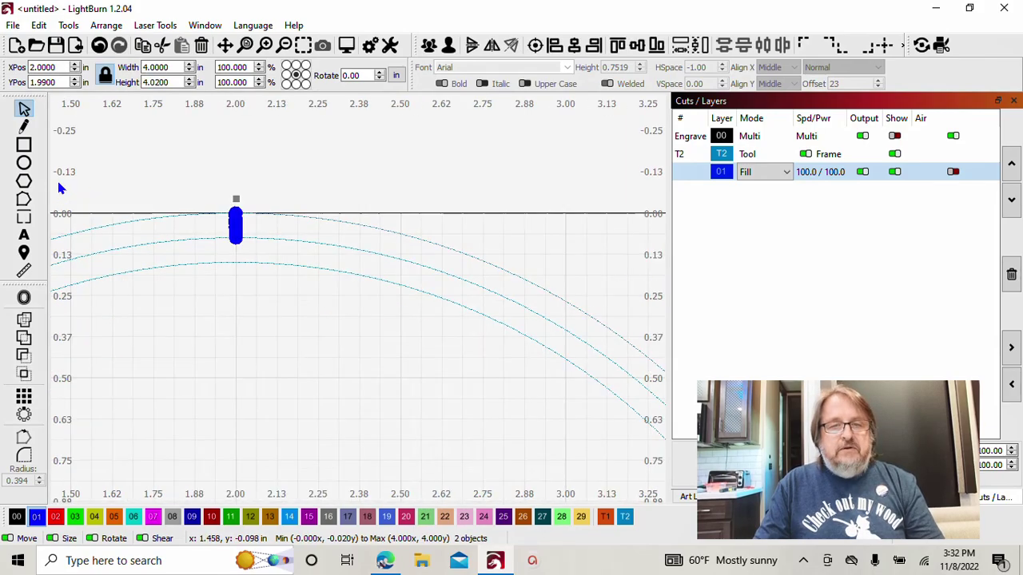
scroll(59, 188, down, 1)
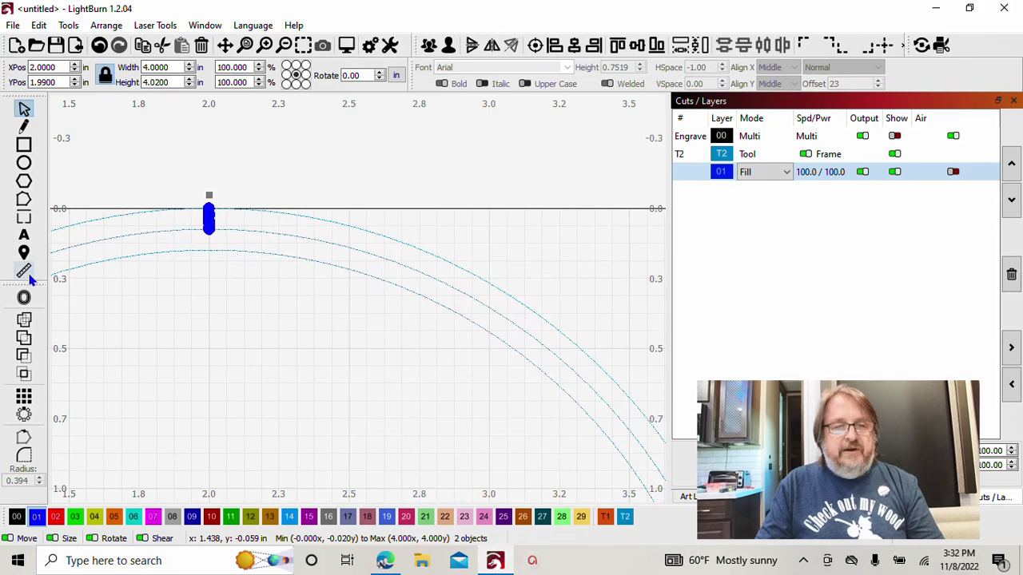
drag(125, 308, 253, 244)
scroll(257, 250, down, 4)
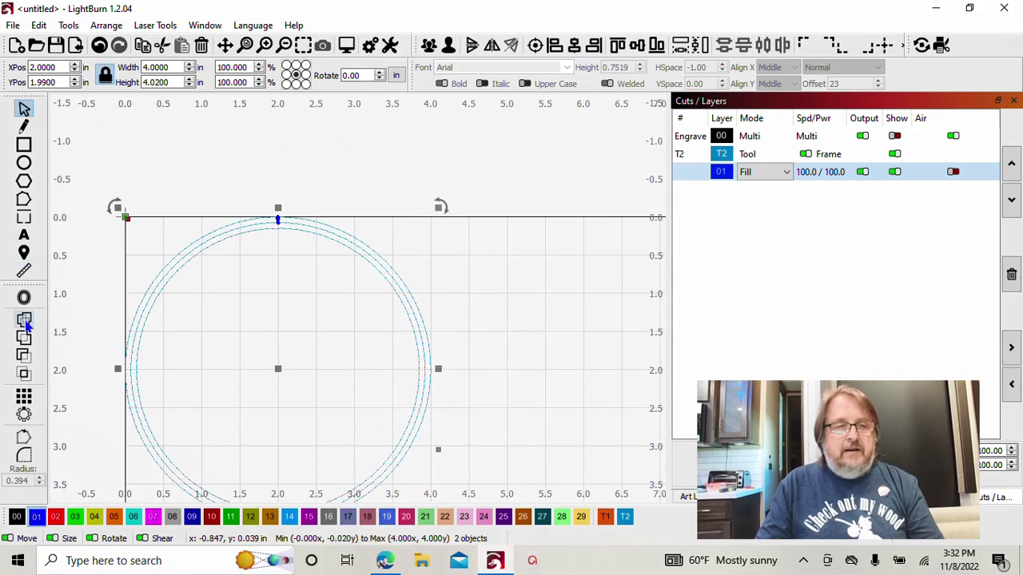
click(24, 415)
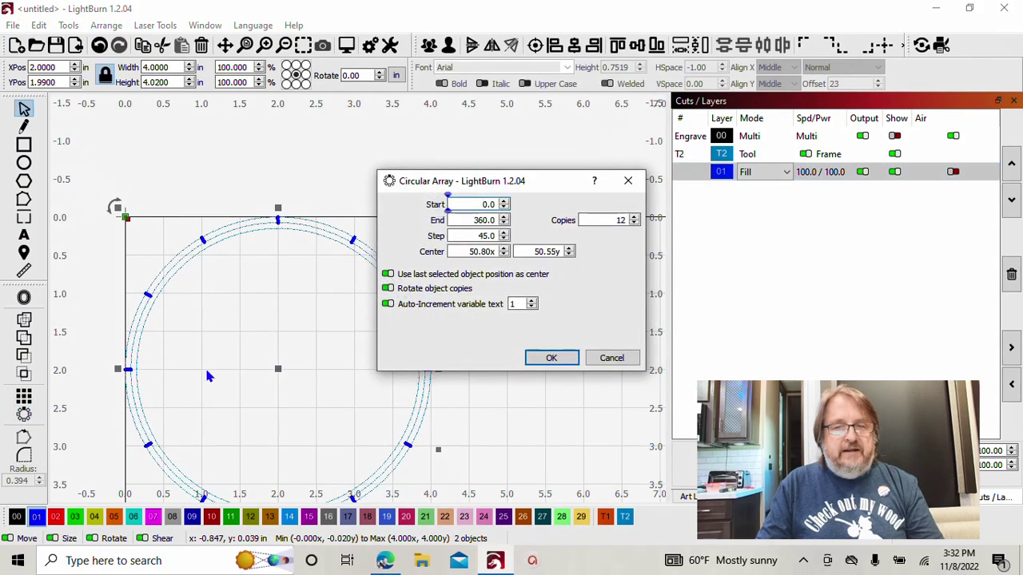
drag(532, 183, 733, 118)
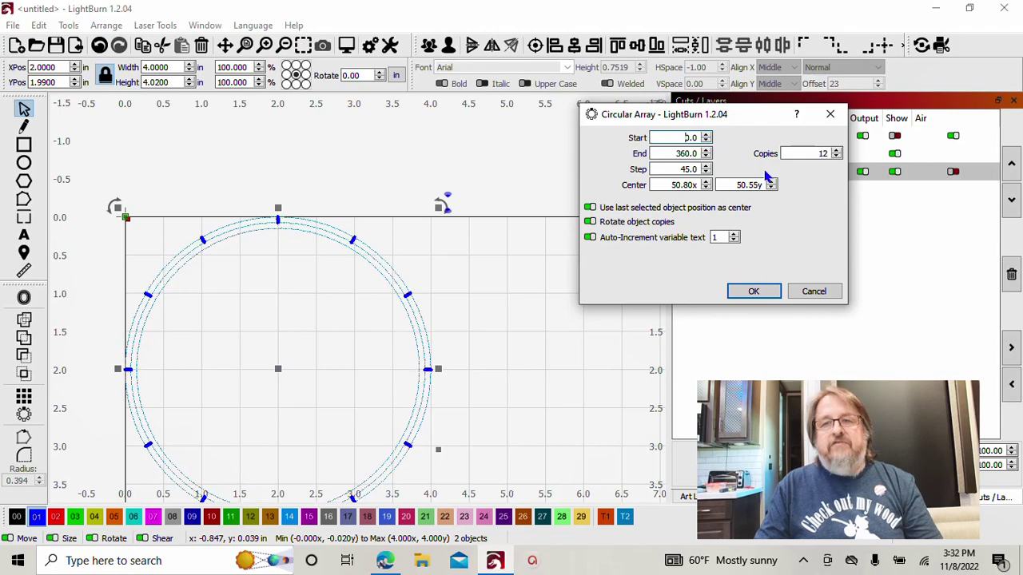
drag(782, 152, 911, 156)
text(60)
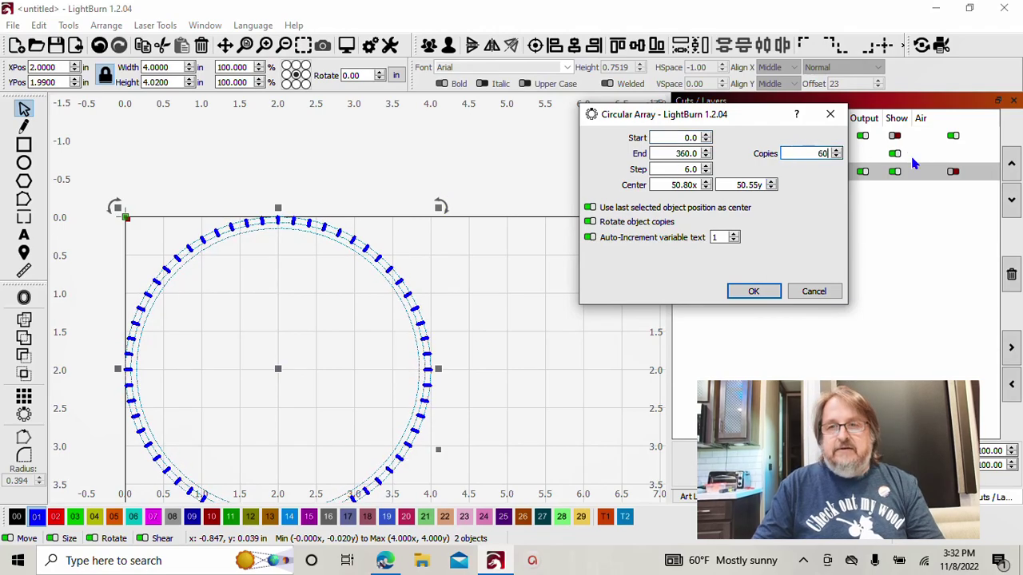
key(Tab)
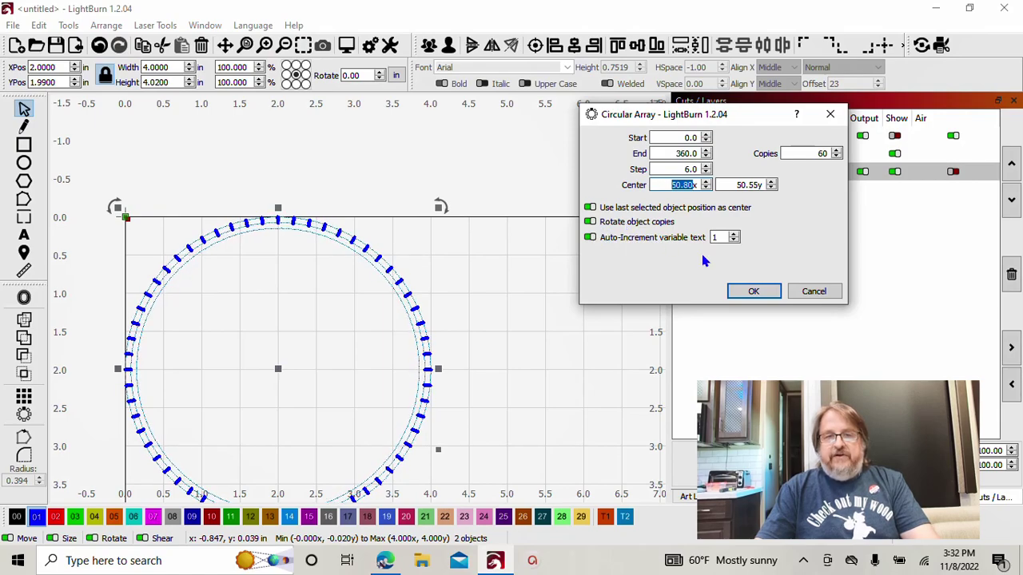
click(749, 293)
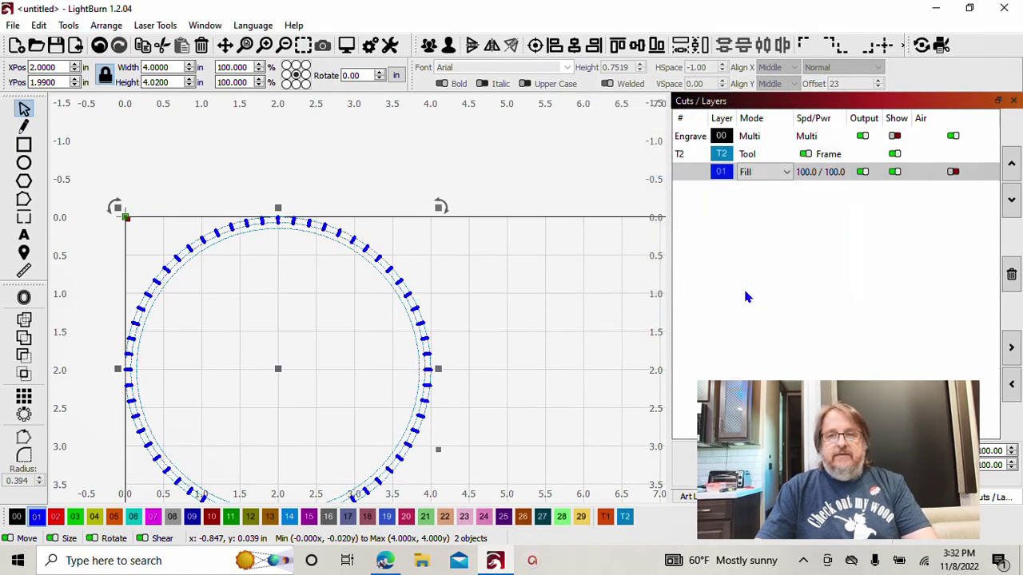
Show the Engrave layer, inspect the 12 and 1 o'clock ticks, and undo an accidental circle move
click(894, 137)
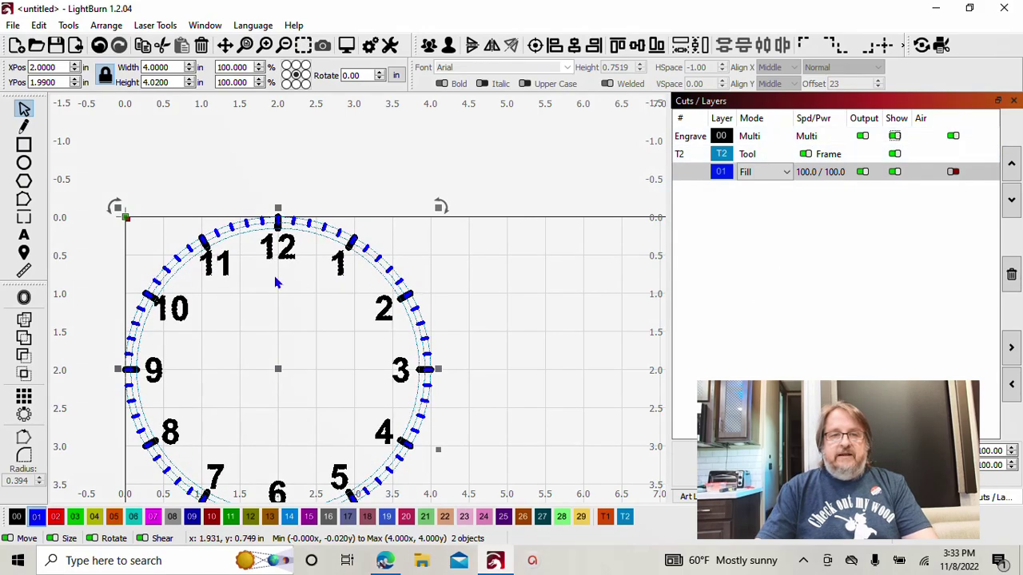
scroll(273, 273, up, 5)
scroll(275, 282, down, 1)
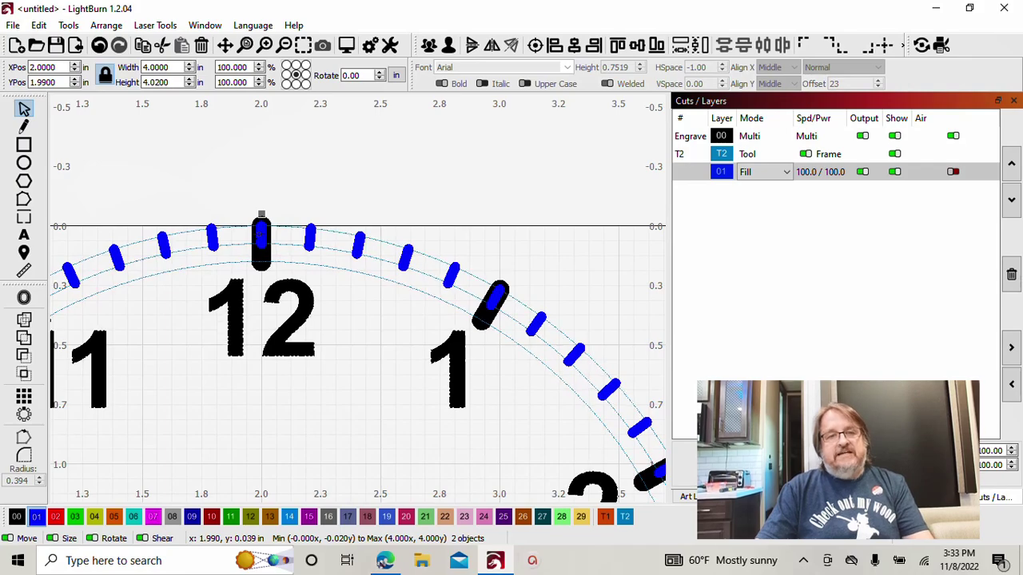
click(295, 163)
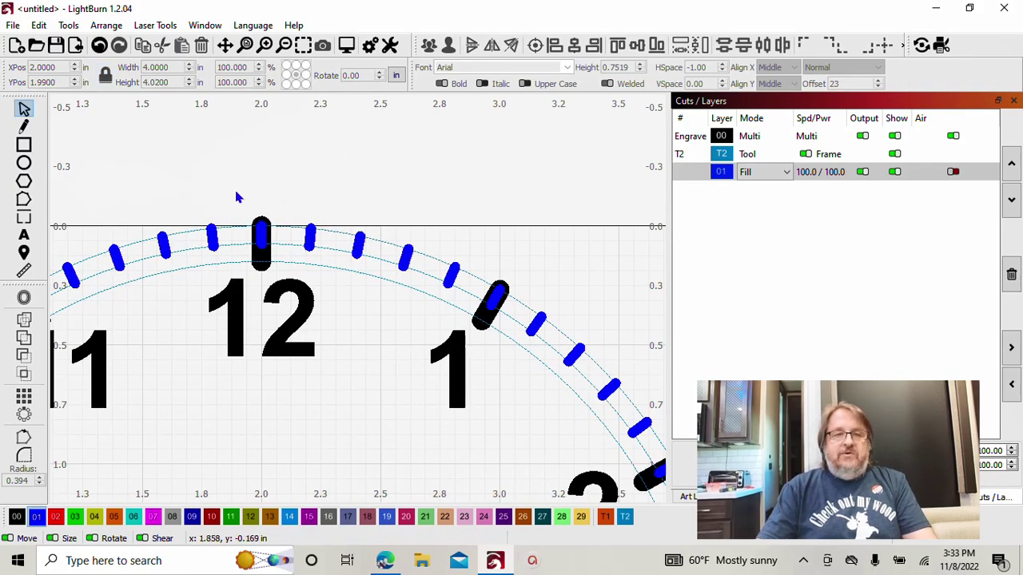
click(260, 235)
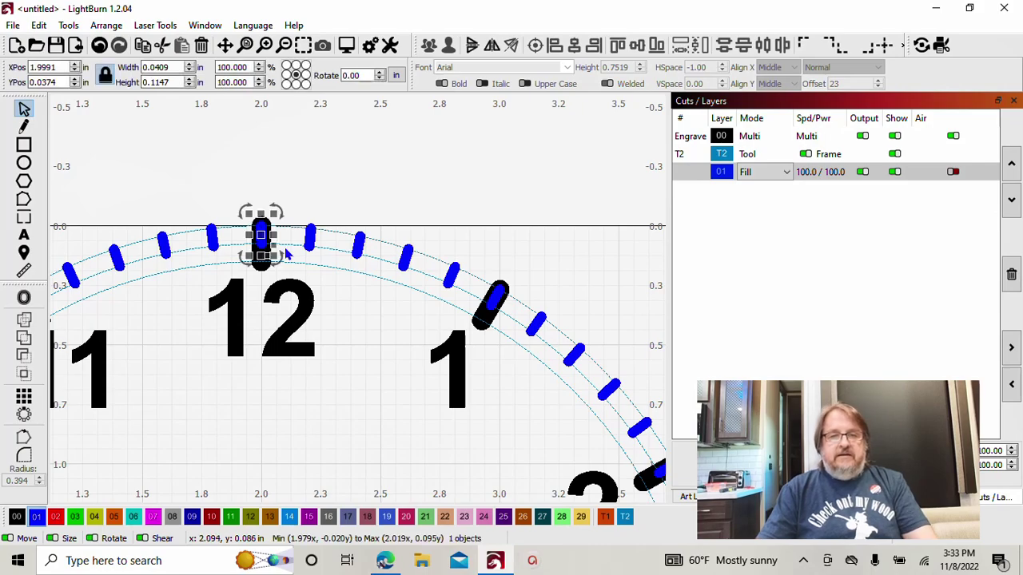
click(332, 279)
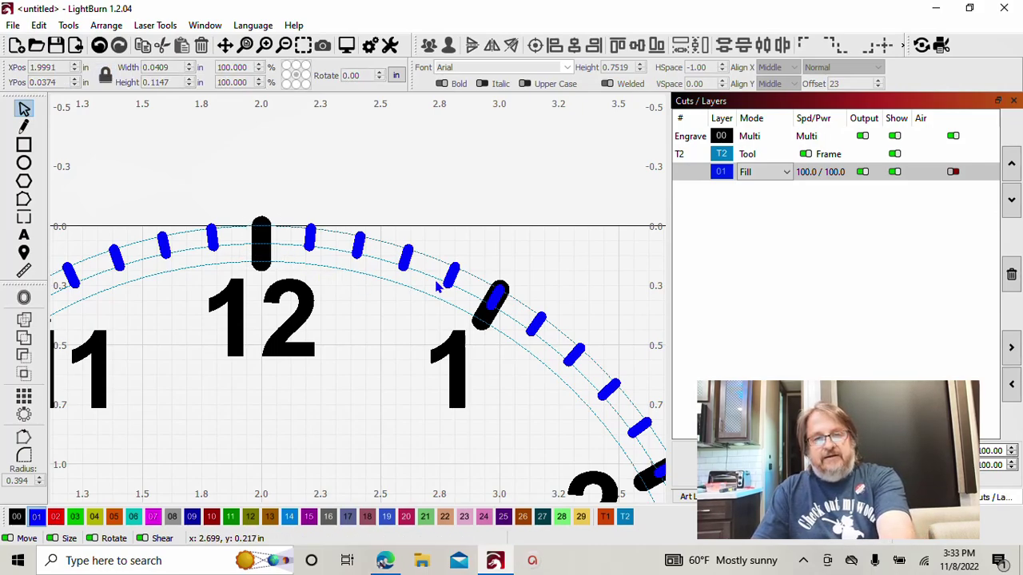
click(501, 294)
click(503, 311)
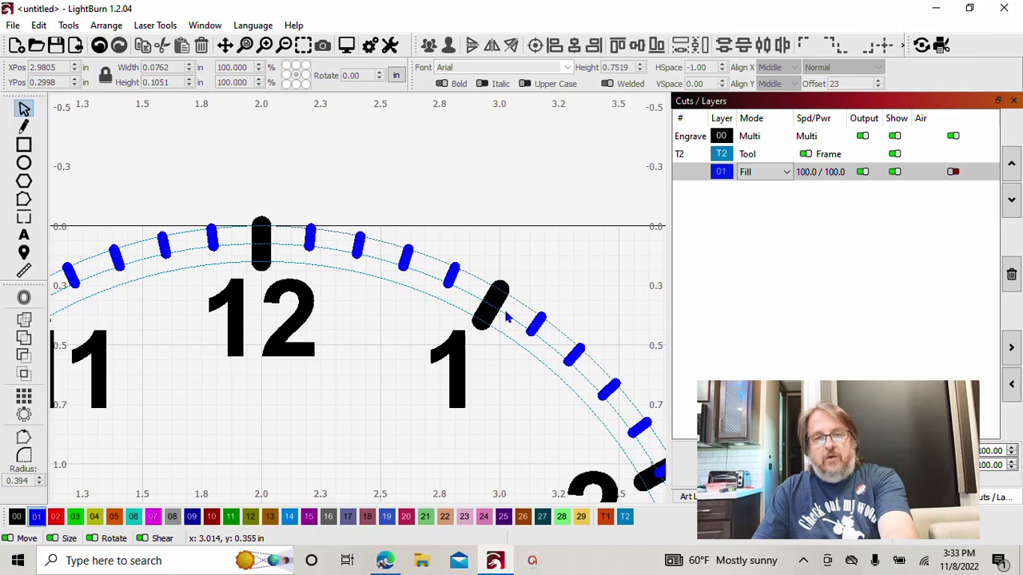
scroll(504, 314, down, 3)
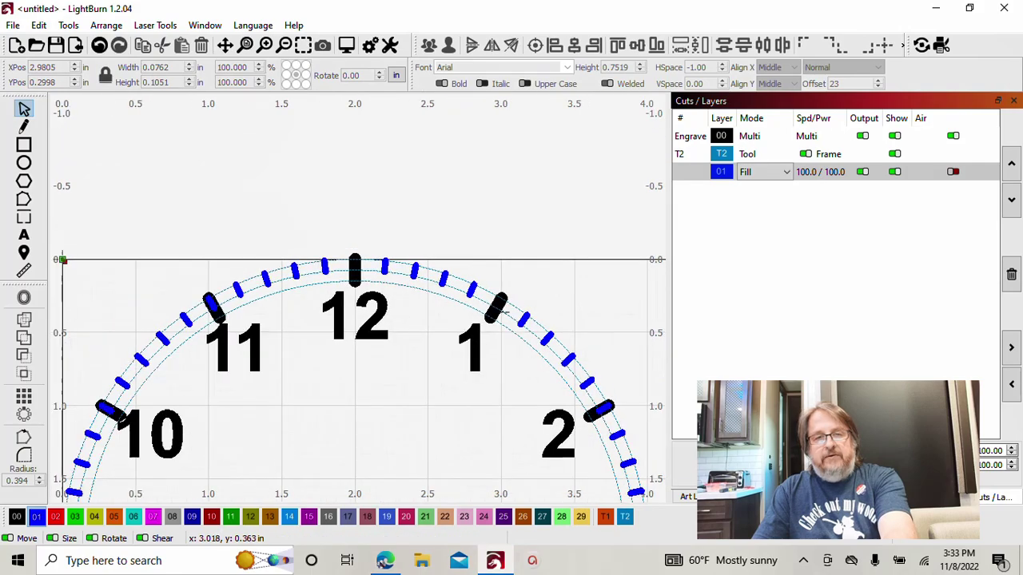
click(562, 387)
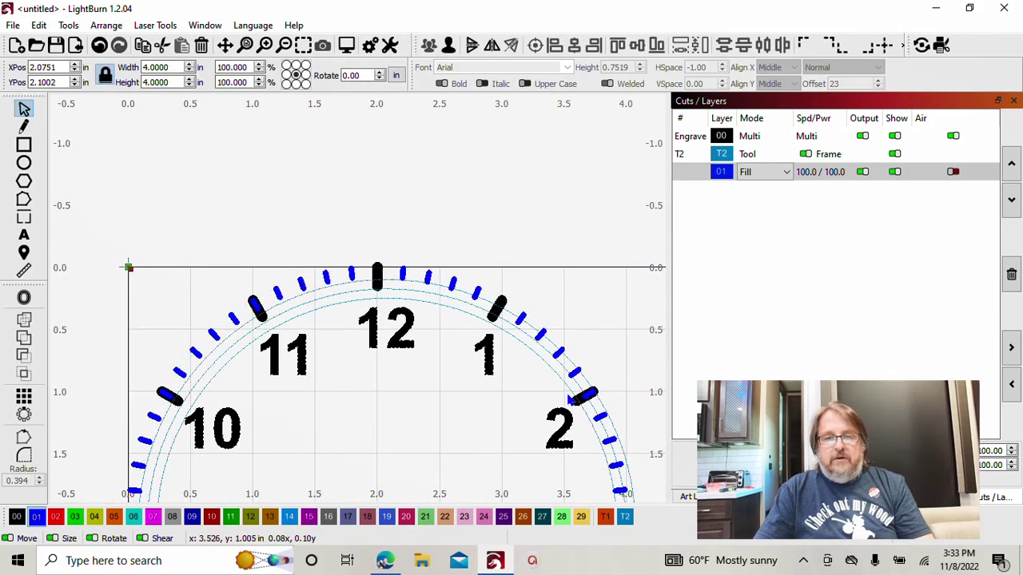
key(ctrl+z)
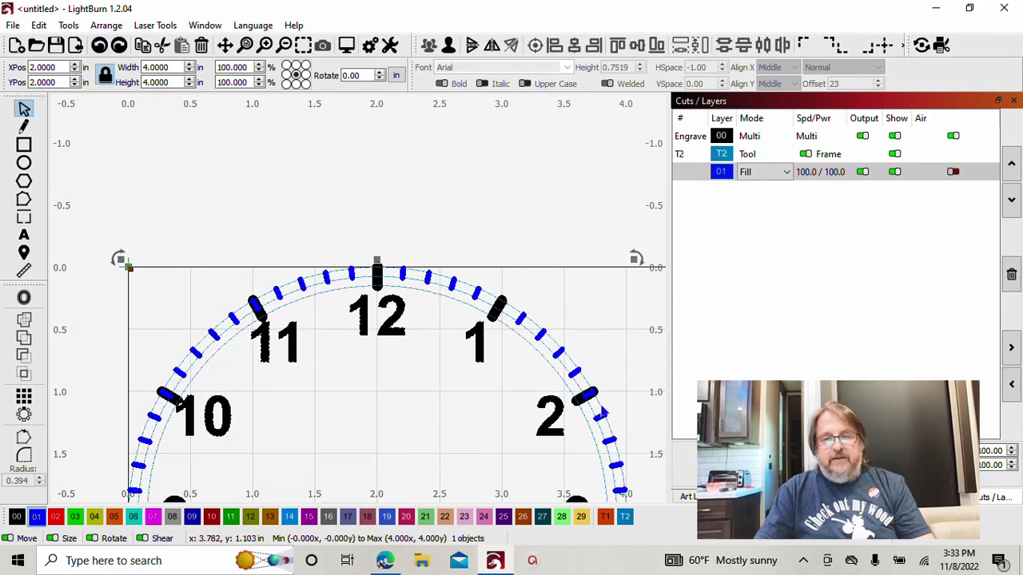
scroll(582, 429, up, 5)
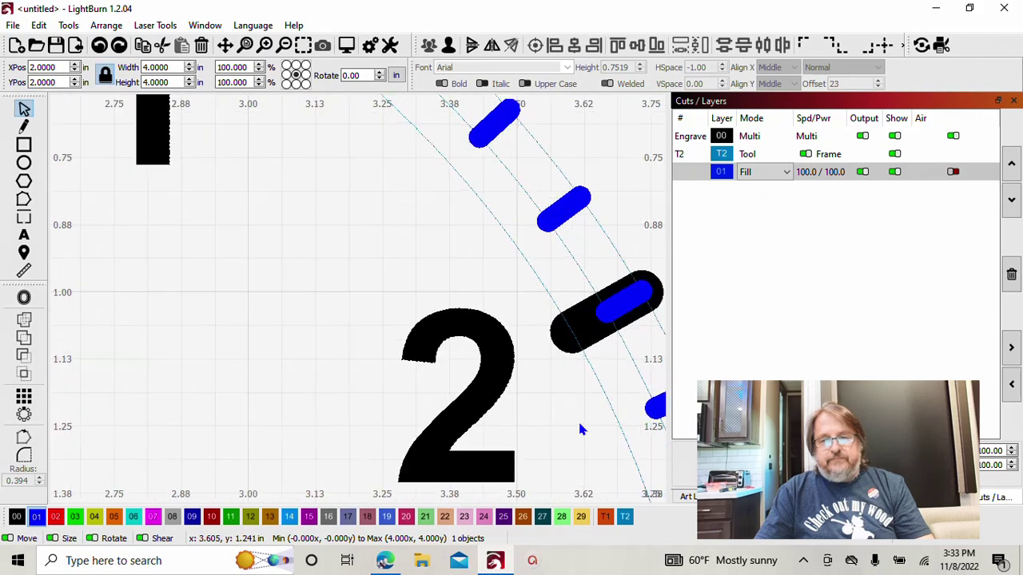
Box-select the overlapping 2 o'clock ticks and merge them with Boolean Union
drag(491, 243, 691, 382)
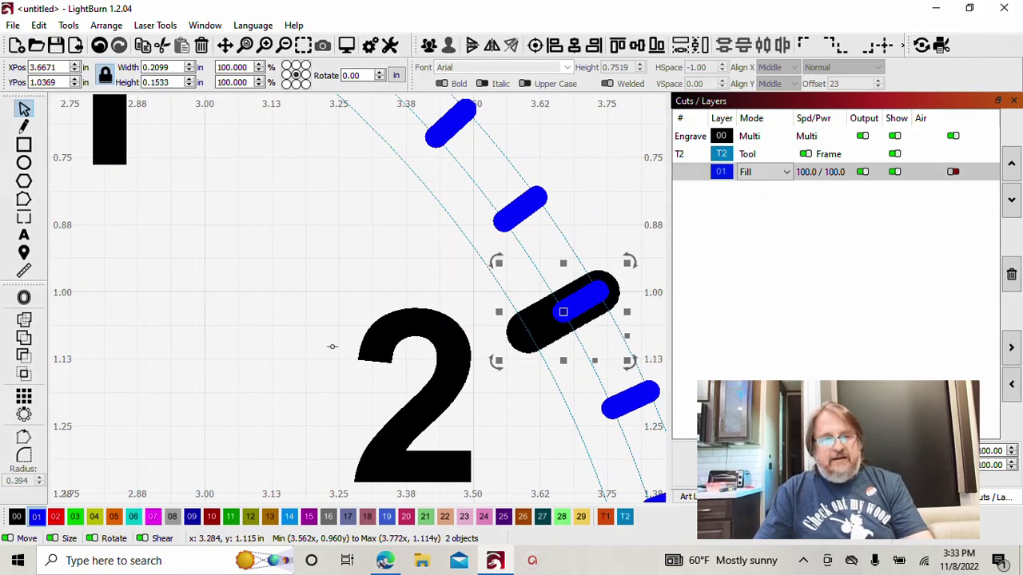
click(24, 339)
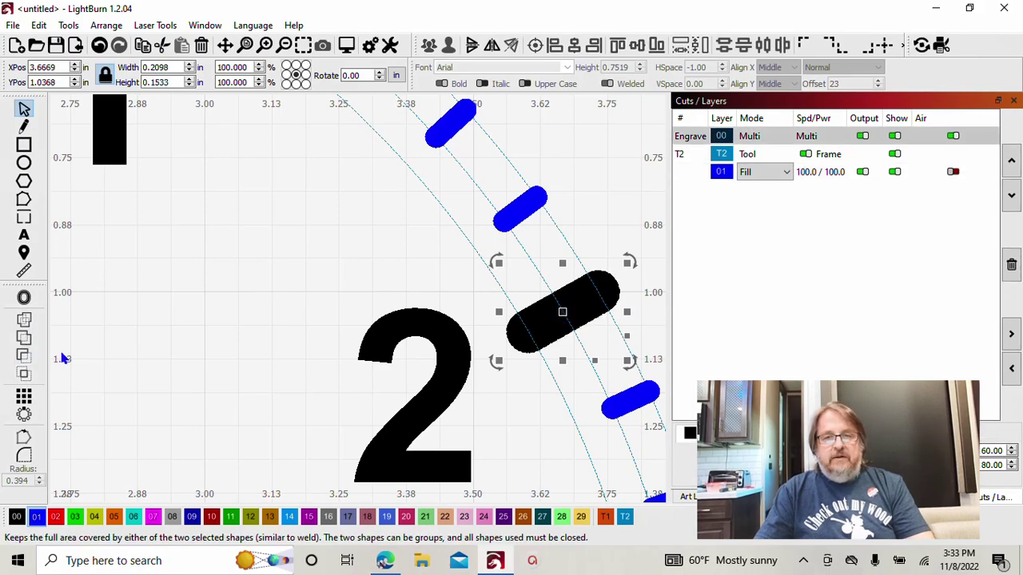
scroll(95, 357, down, 3)
scroll(93, 350, down, 2)
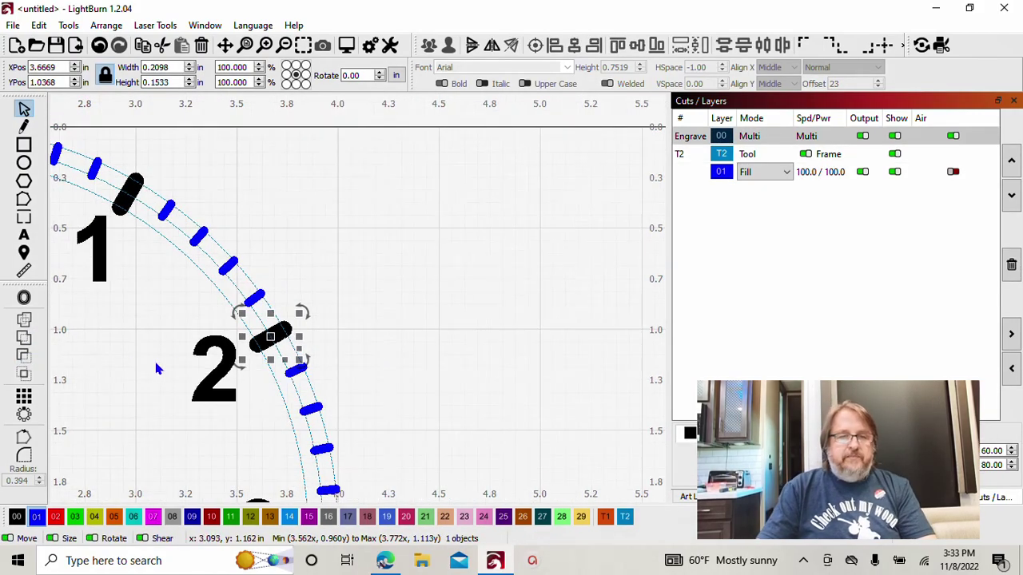
scroll(237, 346, up, 2)
Check the ticks at 3, 4 and 6 o'clock by selecting each and clearing it
drag(238, 346, 296, 148)
scroll(298, 148, down, 3)
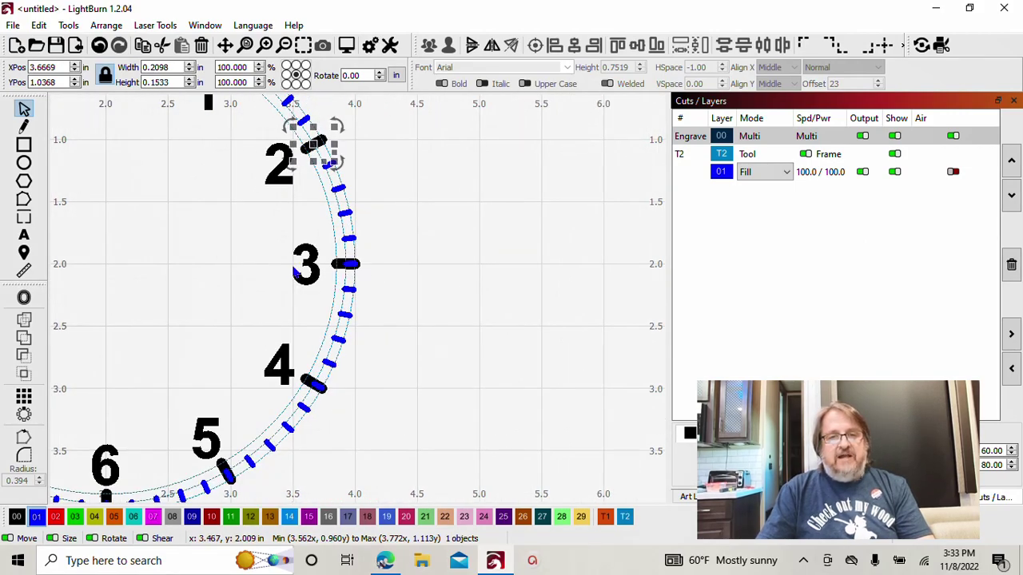
click(345, 264)
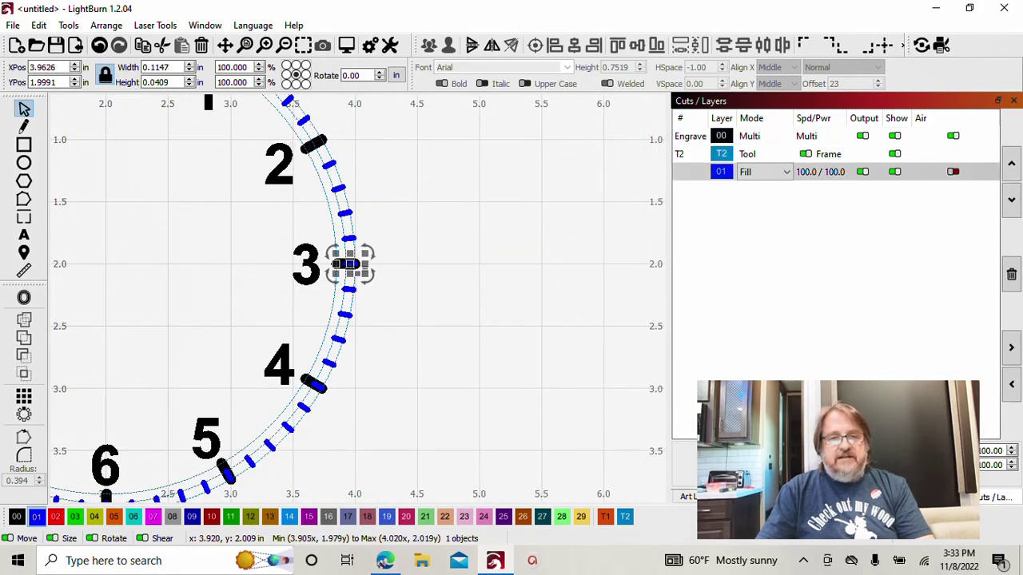
click(412, 276)
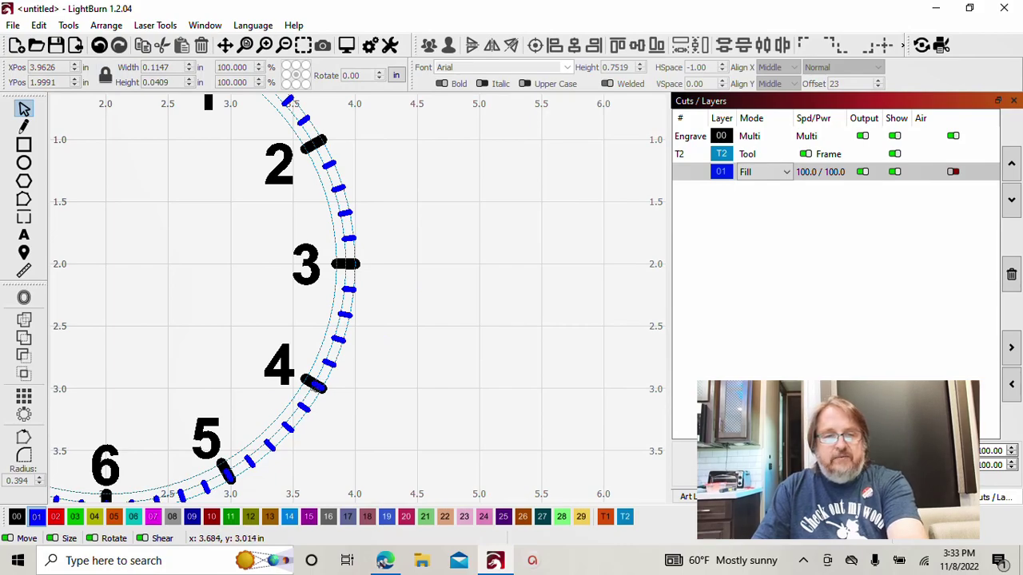
click(313, 387)
click(402, 405)
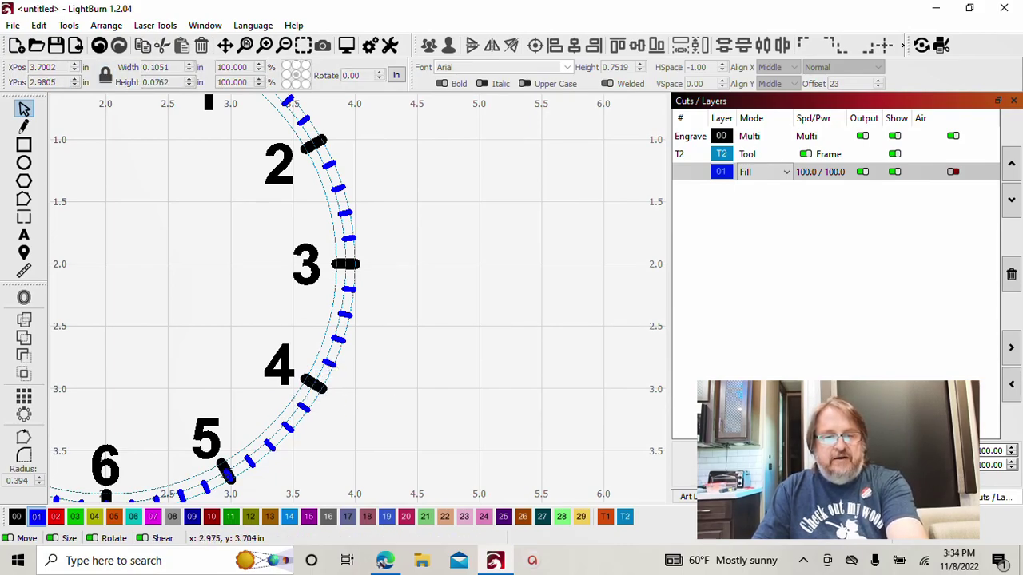
drag(183, 480, 335, 359)
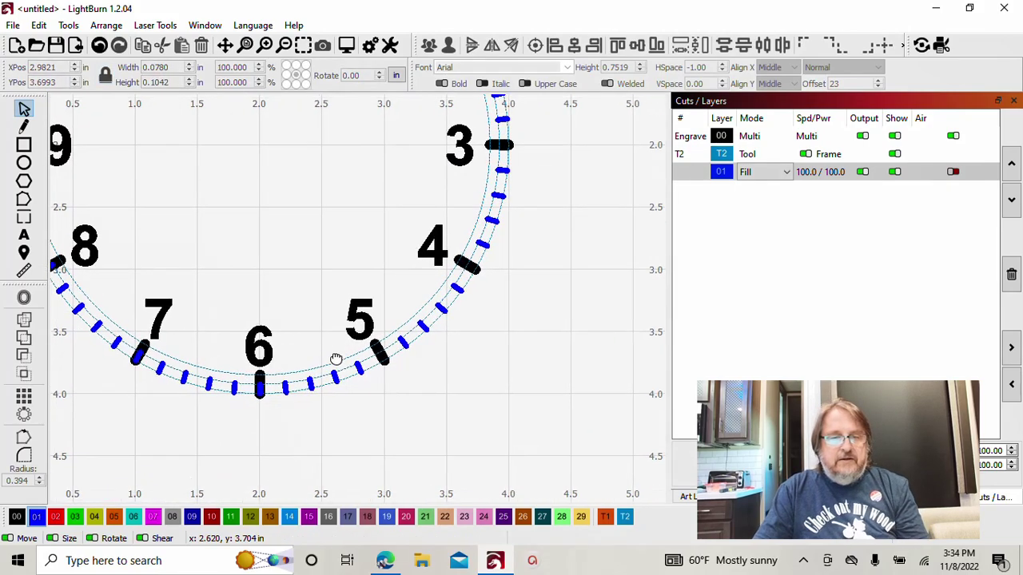
scroll(335, 360, up, 1)
click(369, 353)
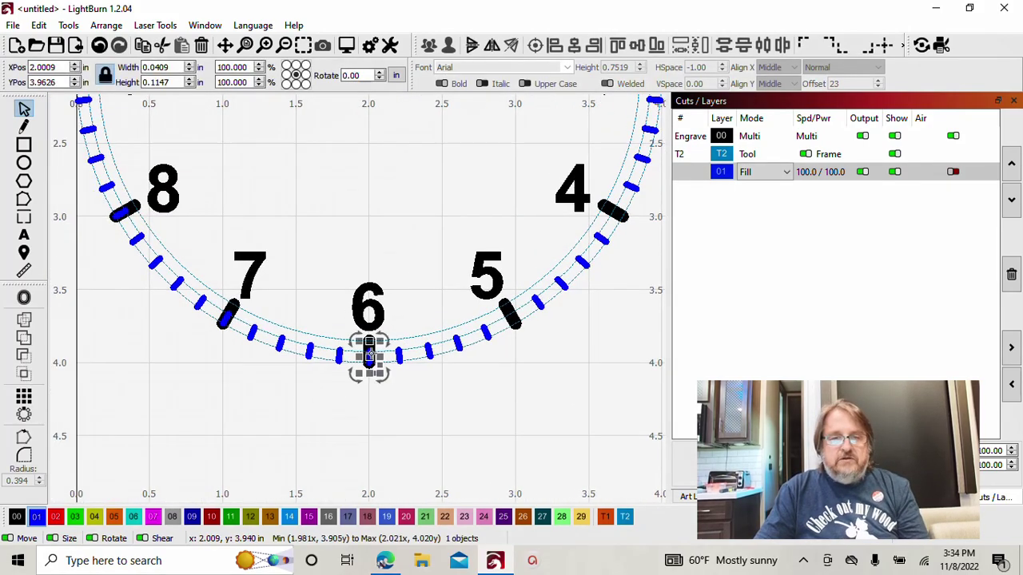
click(370, 354)
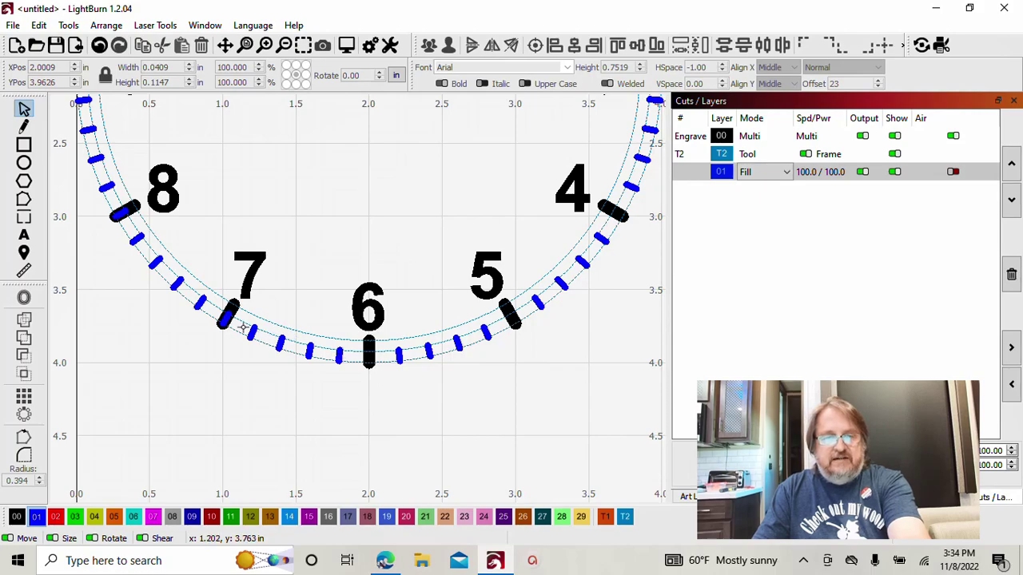
Check the ticks at 8, 9, 10 and 11 o'clock by selecting each and clearing it
click(118, 213)
scroll(96, 160, down, 2)
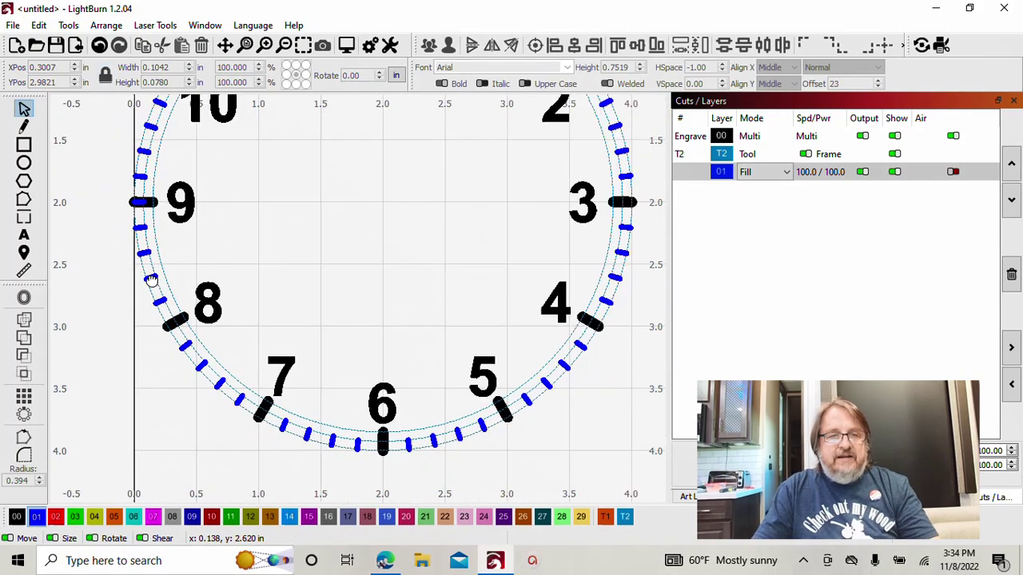
scroll(198, 242, up, 1)
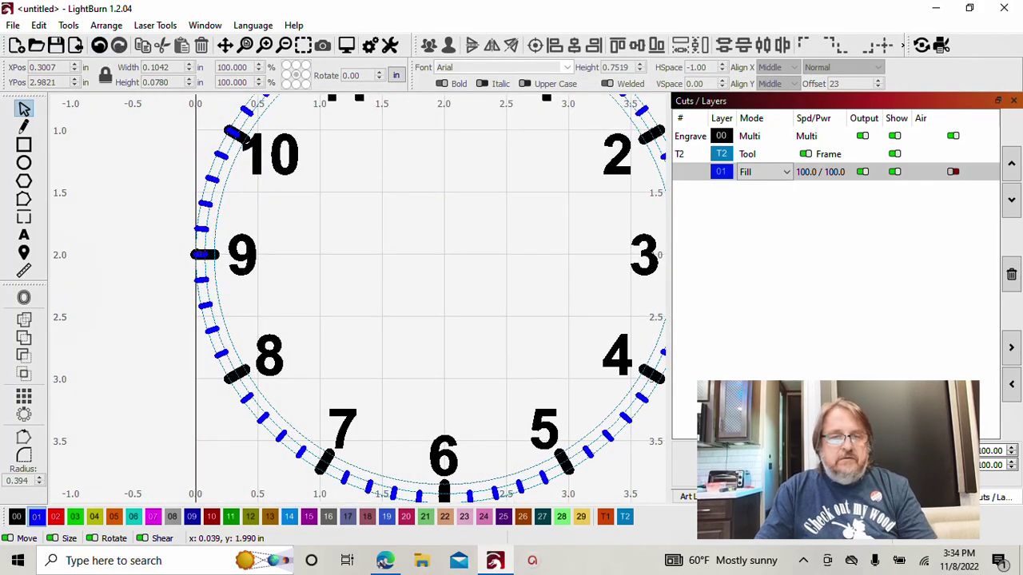
click(201, 253)
key(Escape)
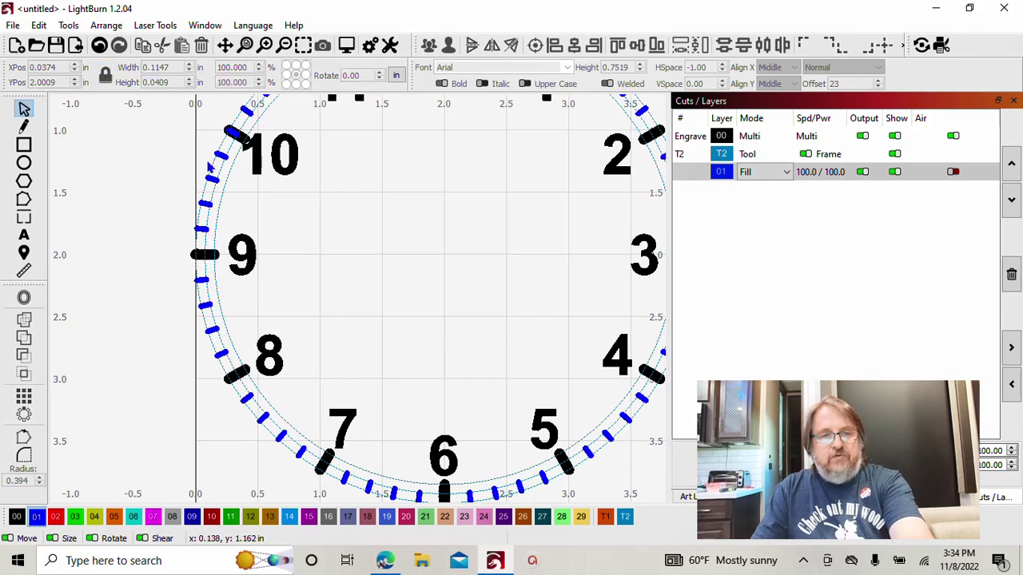
click(230, 133)
key(Escape)
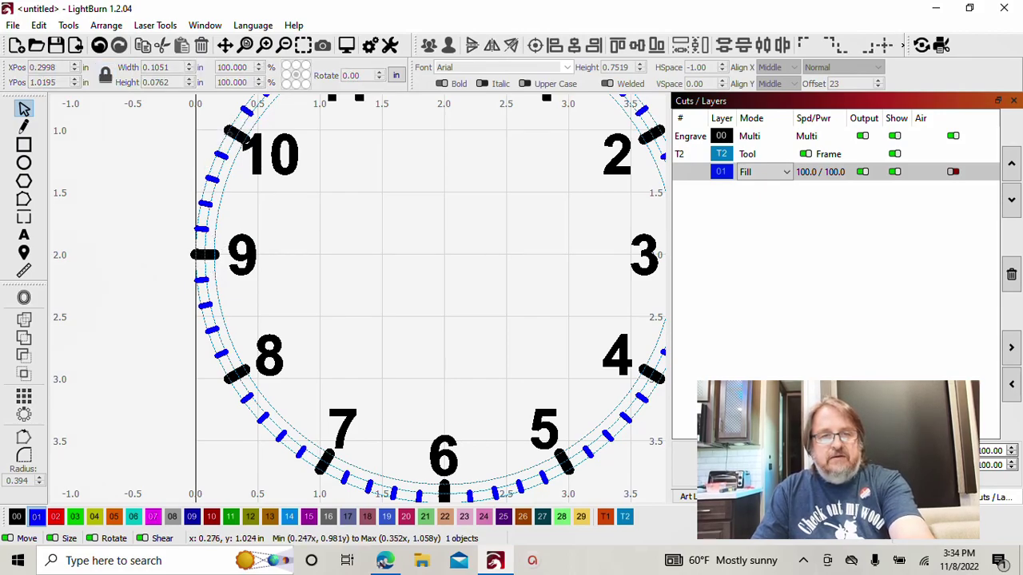
scroll(230, 134, up, 3)
click(252, 252)
key(Escape)
scroll(317, 307, down, 1)
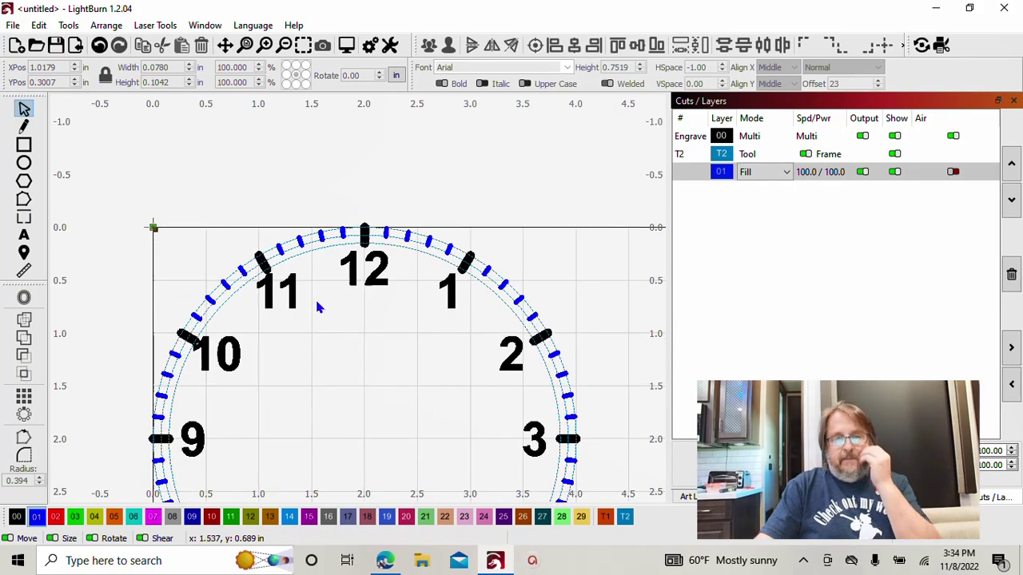
scroll(317, 308, down, 2)
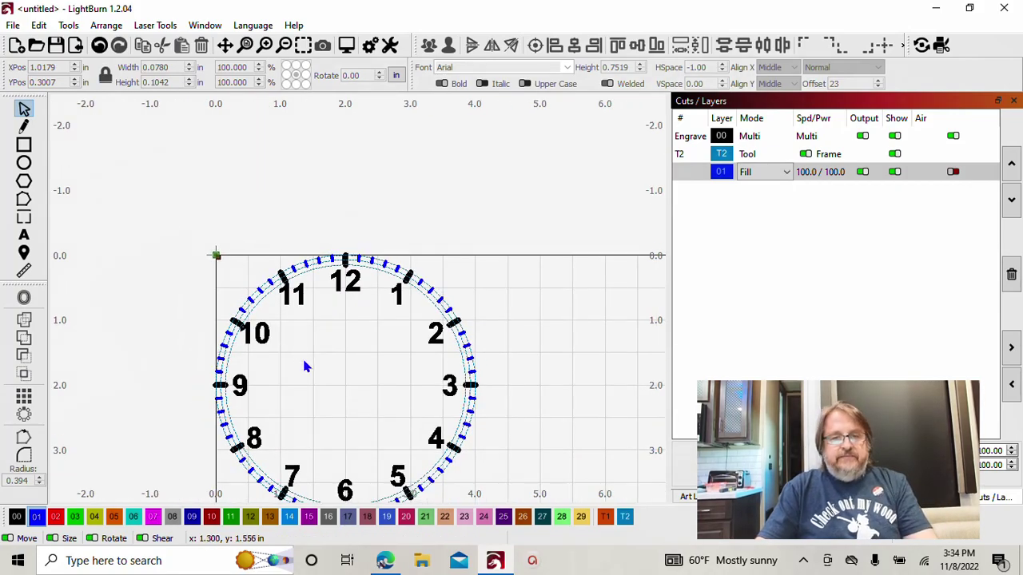
scroll(304, 366, up, 2)
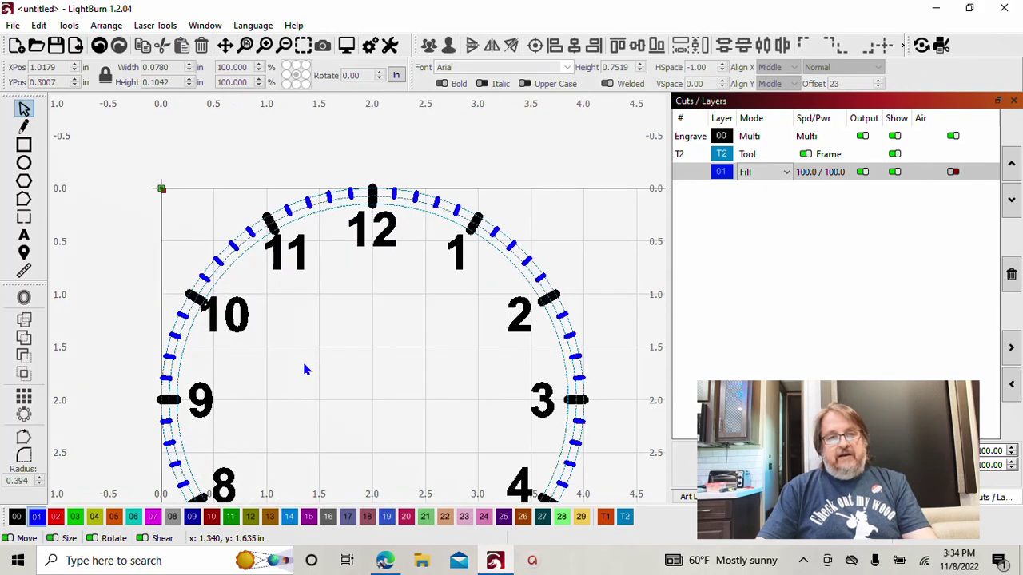
scroll(304, 369, up, 2)
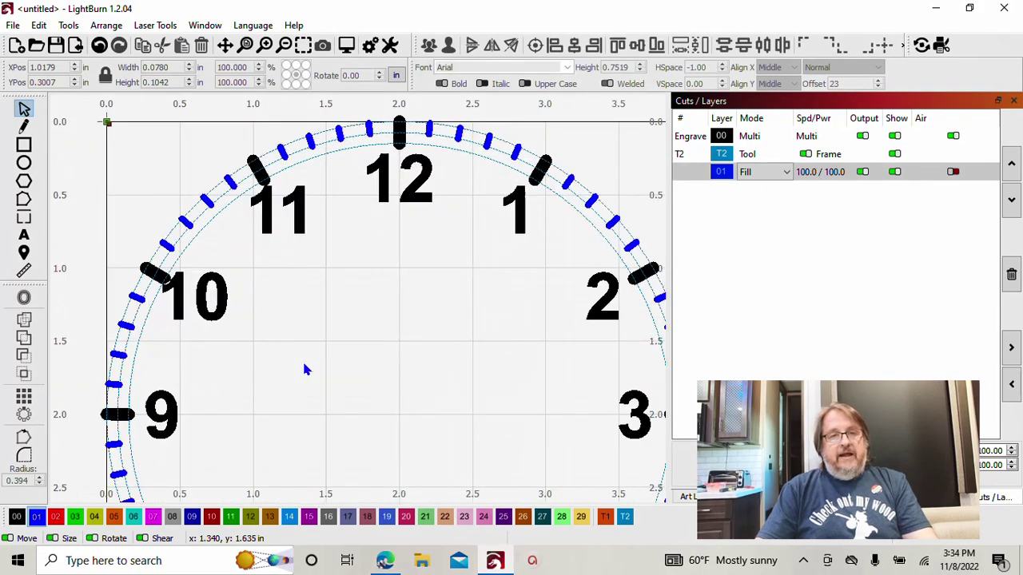
Select all shapes on the blue tick layer and move them to the black Engrave layer 00
click(187, 223)
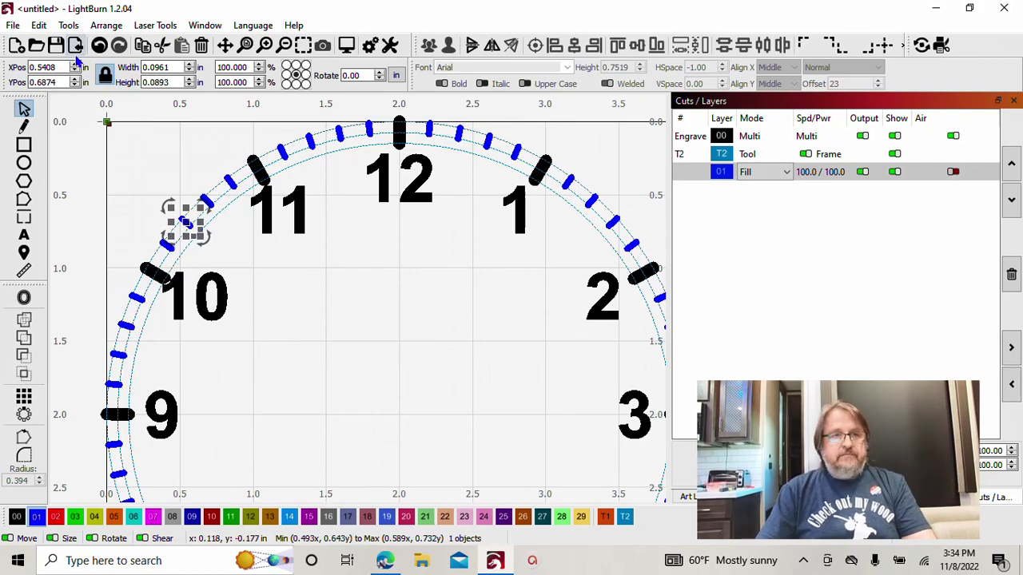
click(39, 25)
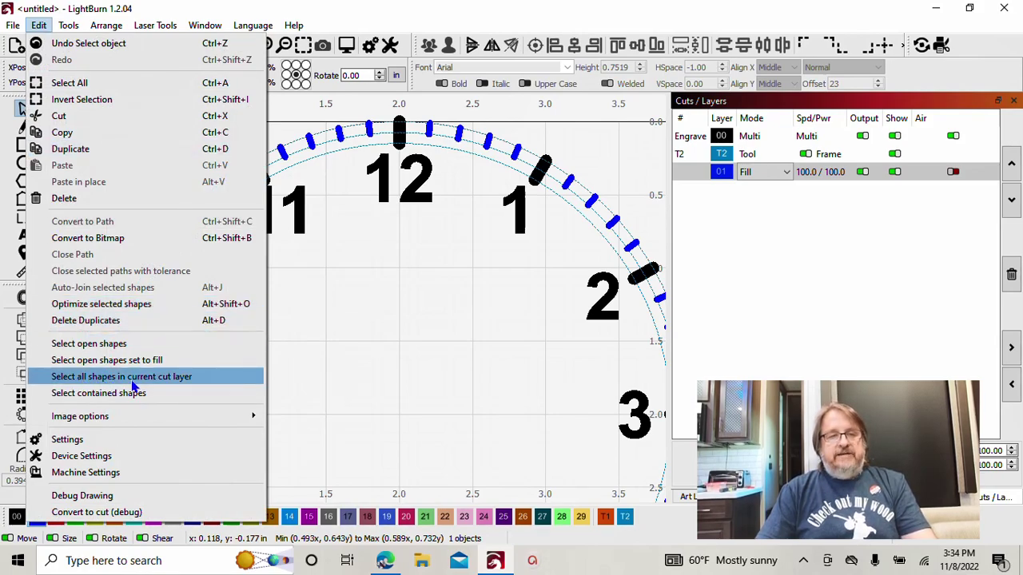
click(205, 383)
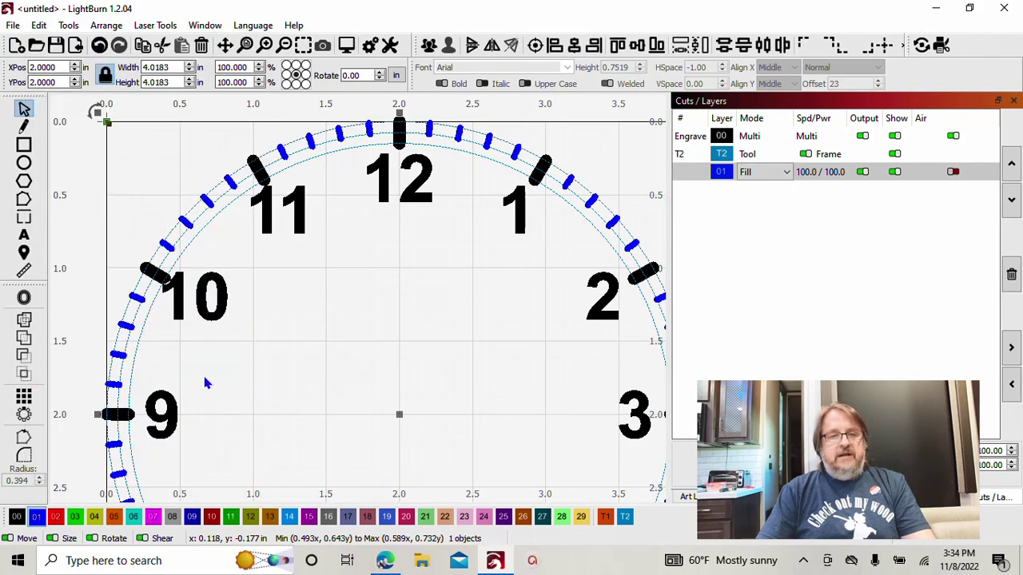
click(16, 517)
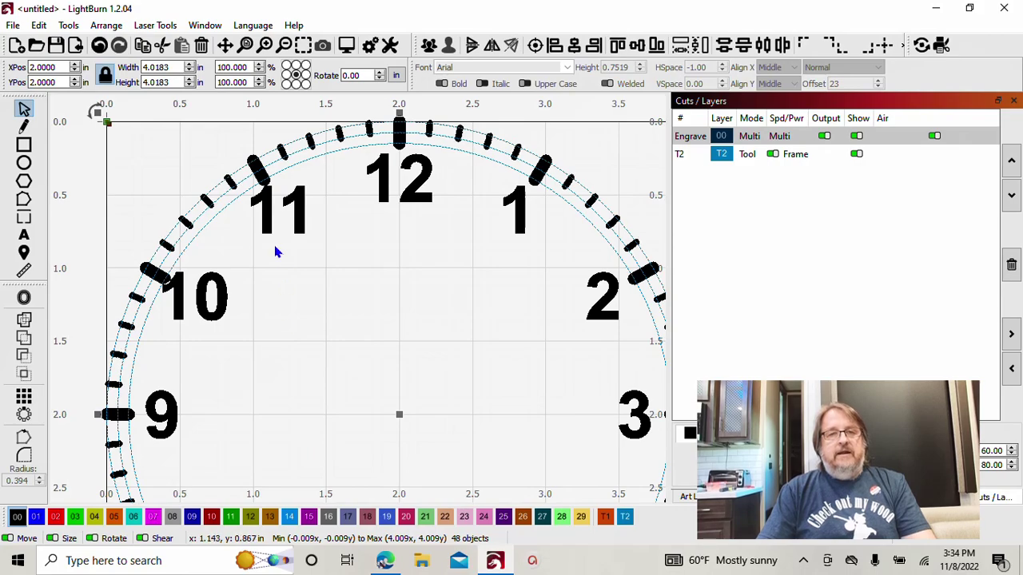
click(286, 46)
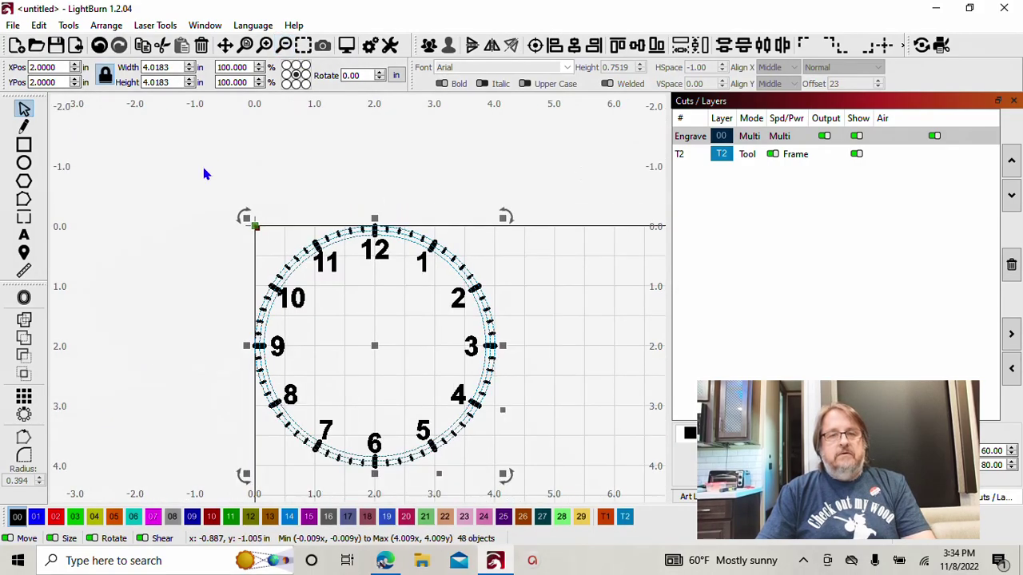
click(203, 168)
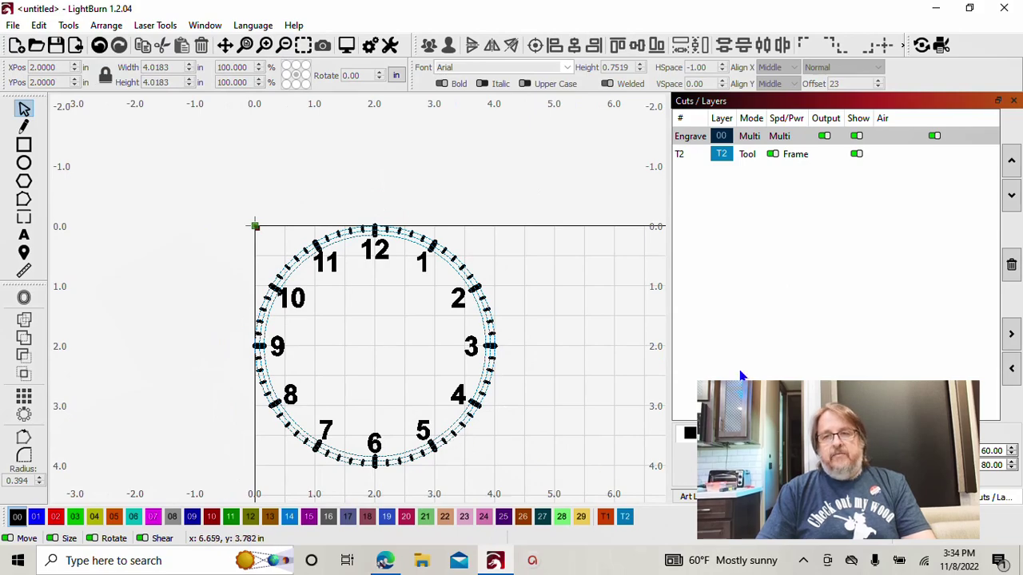
Hide the T2 frame layer, centre the whole clock on the page, and reselect it
click(856, 155)
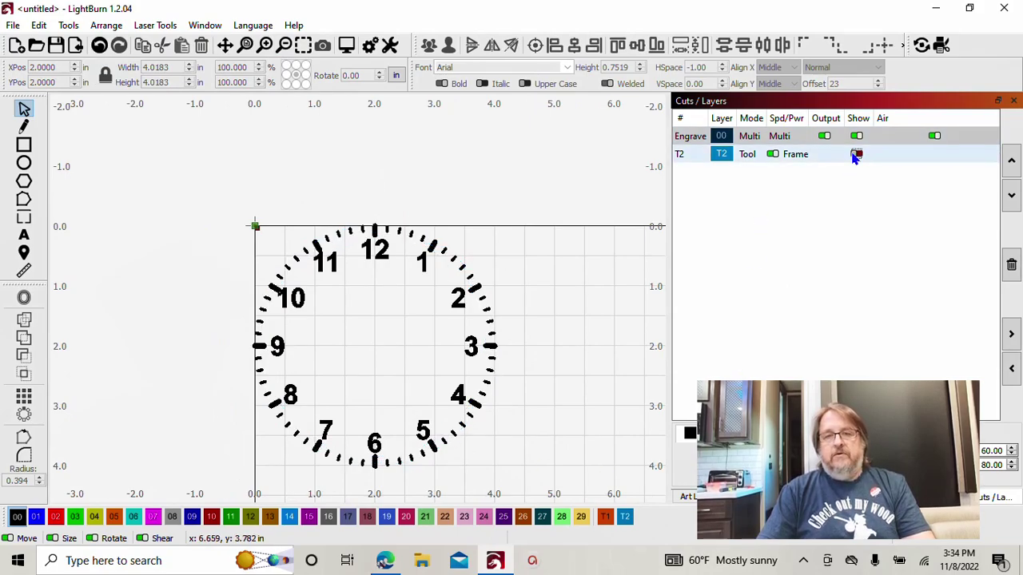
drag(198, 193, 533, 500)
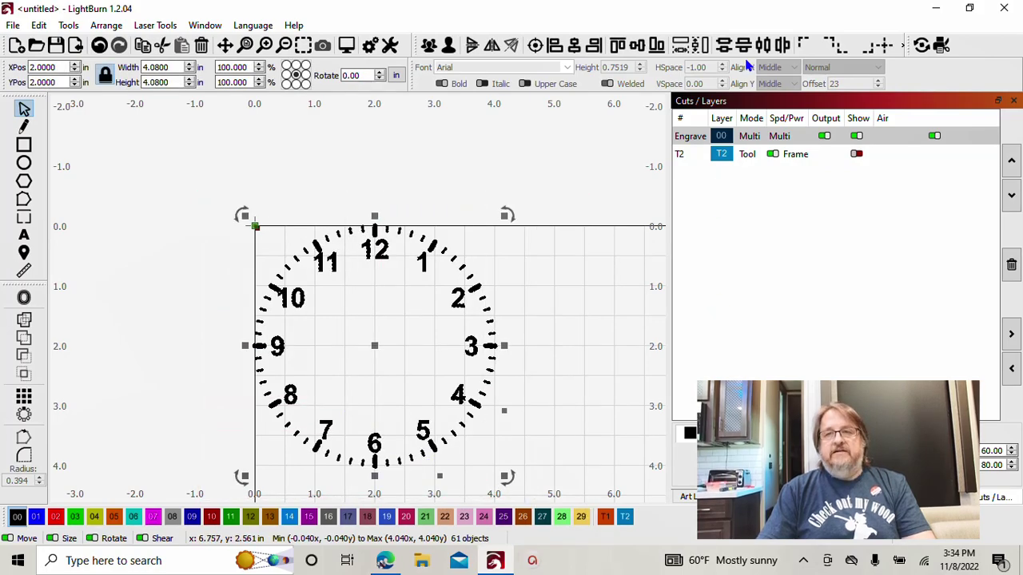
click(888, 48)
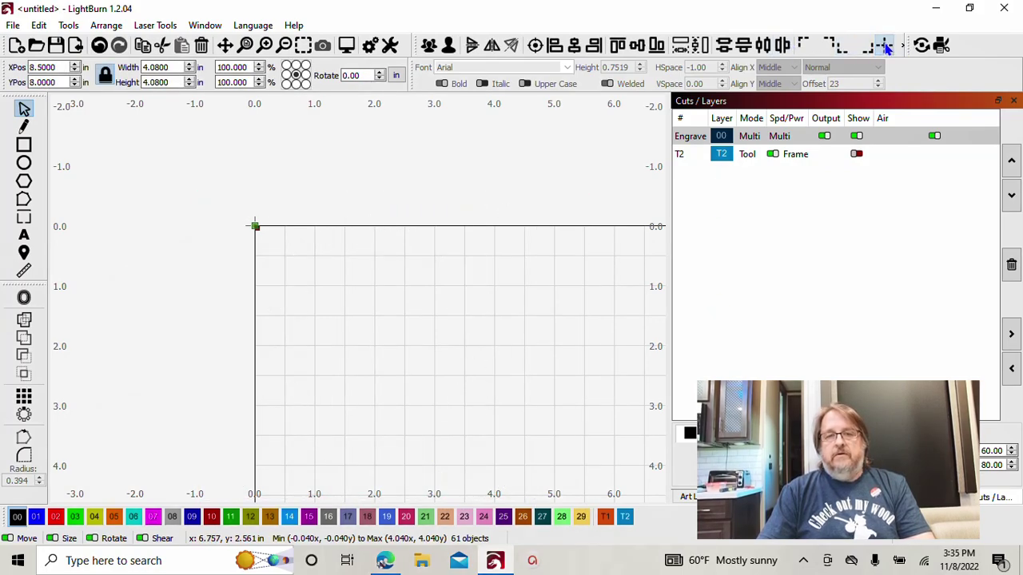
click(304, 46)
scroll(293, 144, down, 4)
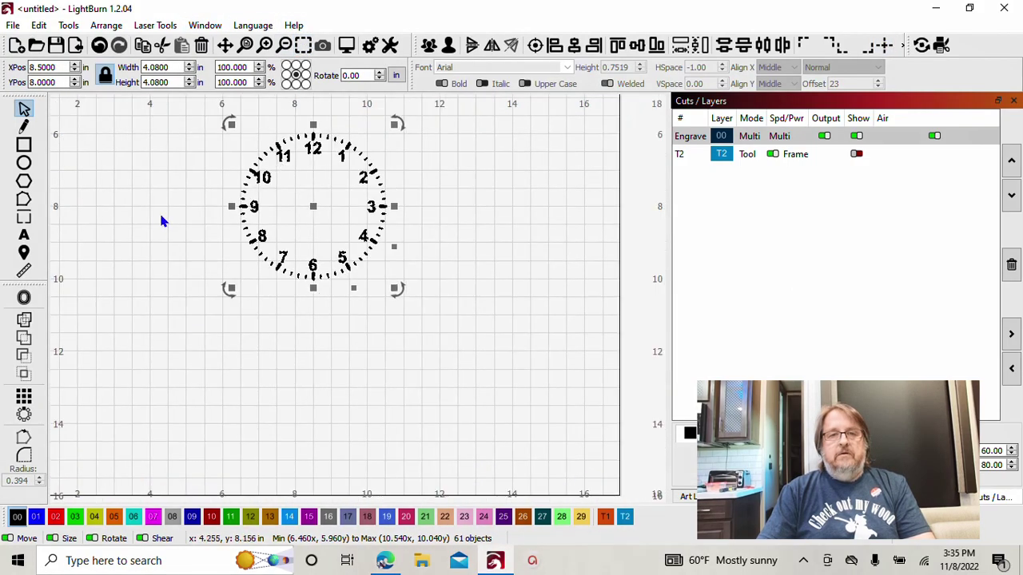
click(156, 223)
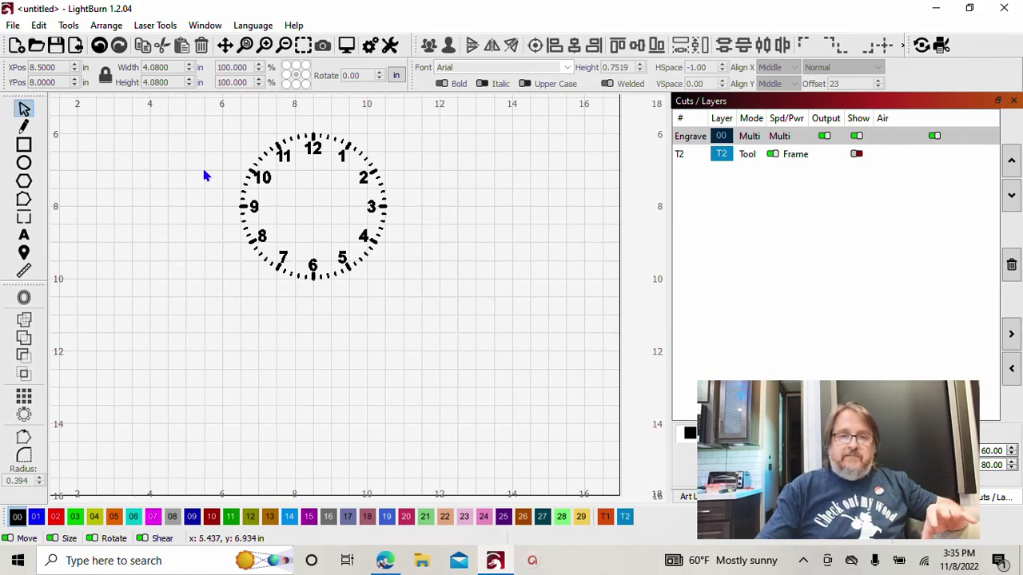
drag(198, 112, 445, 333)
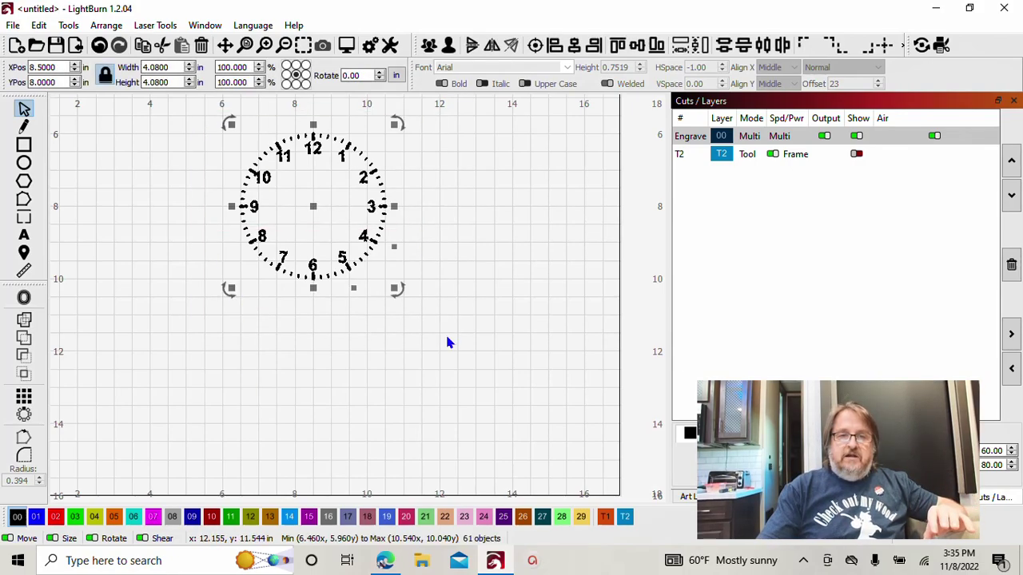
click(469, 211)
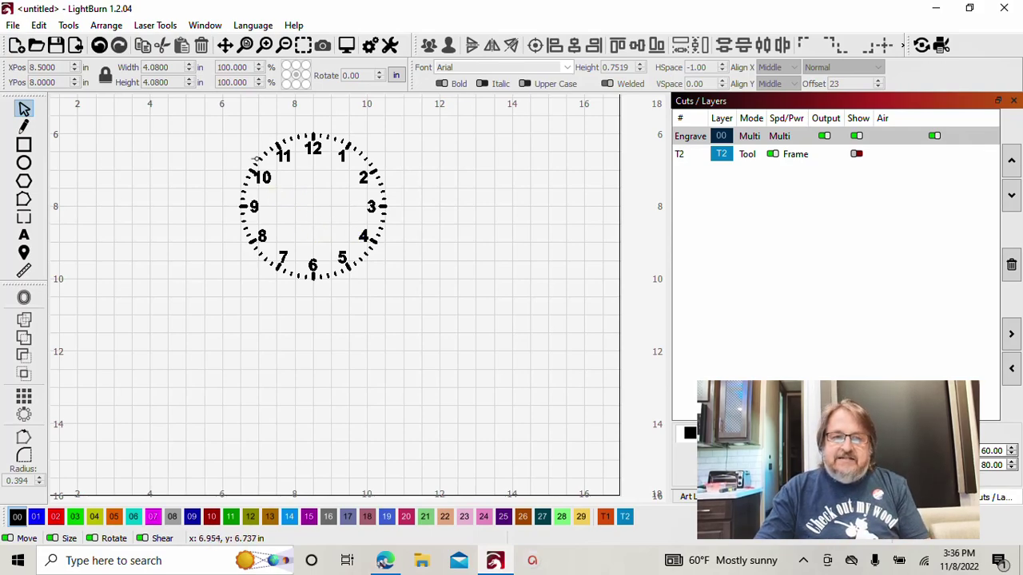
Drag the clock group's corner handle until it measures 11.3581 in square
click(271, 169)
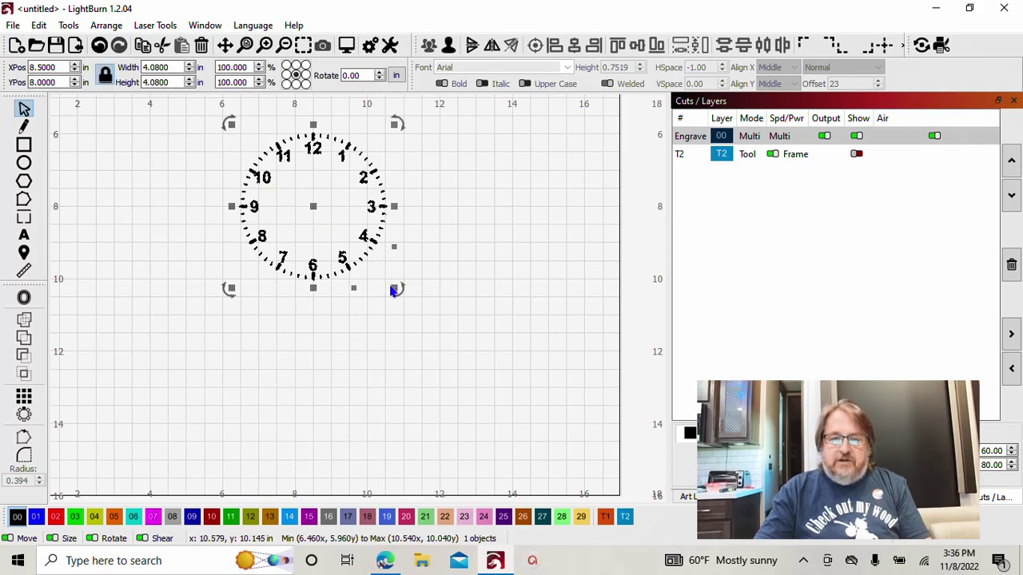
drag(392, 288, 514, 420)
scroll(472, 375, down, 3)
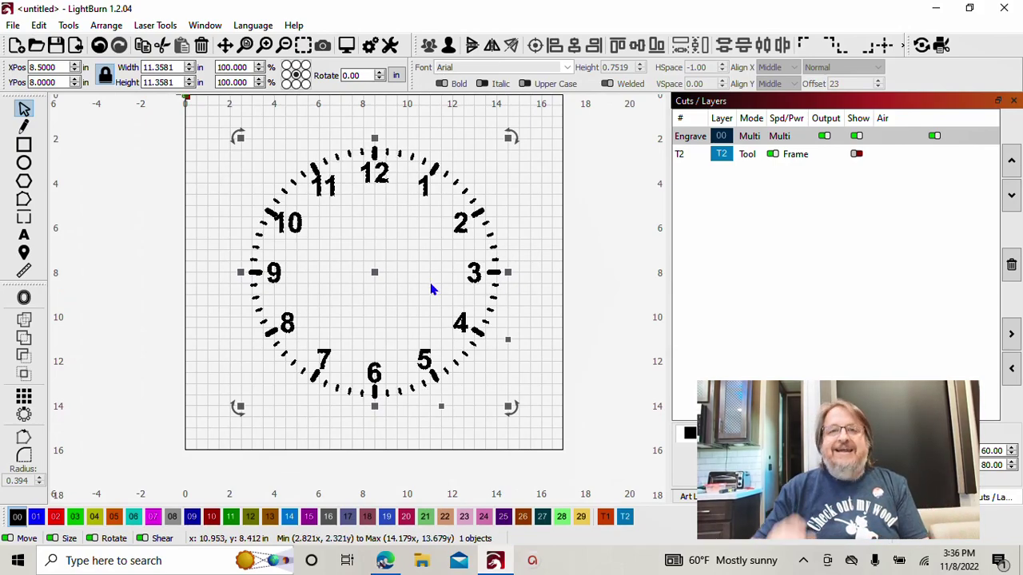
Draw a small circle and set its width to 0.25 in
click(30, 165)
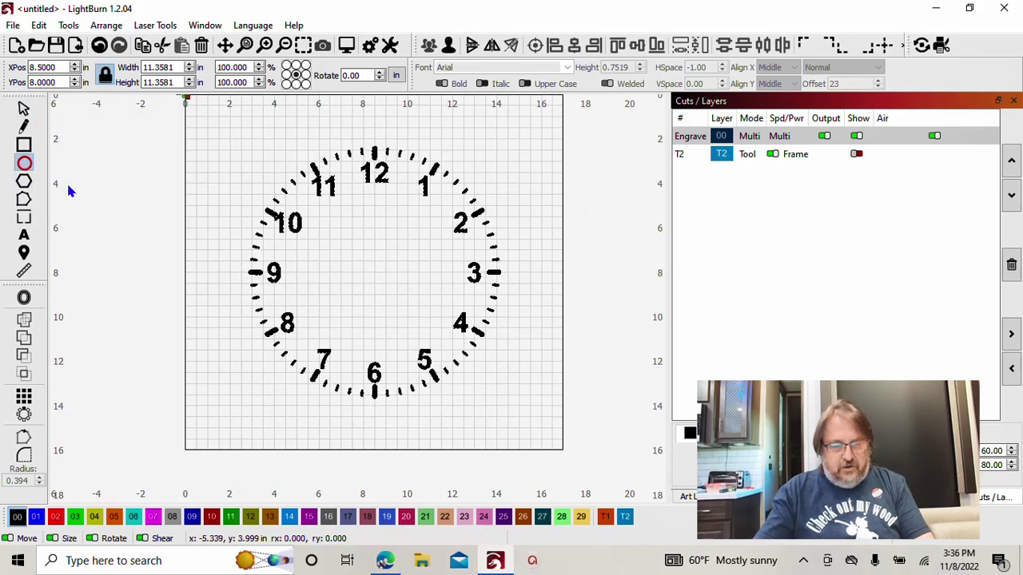
drag(94, 165, 112, 181)
click(23, 109)
double_click(160, 67)
text(.25)
key(Tab)
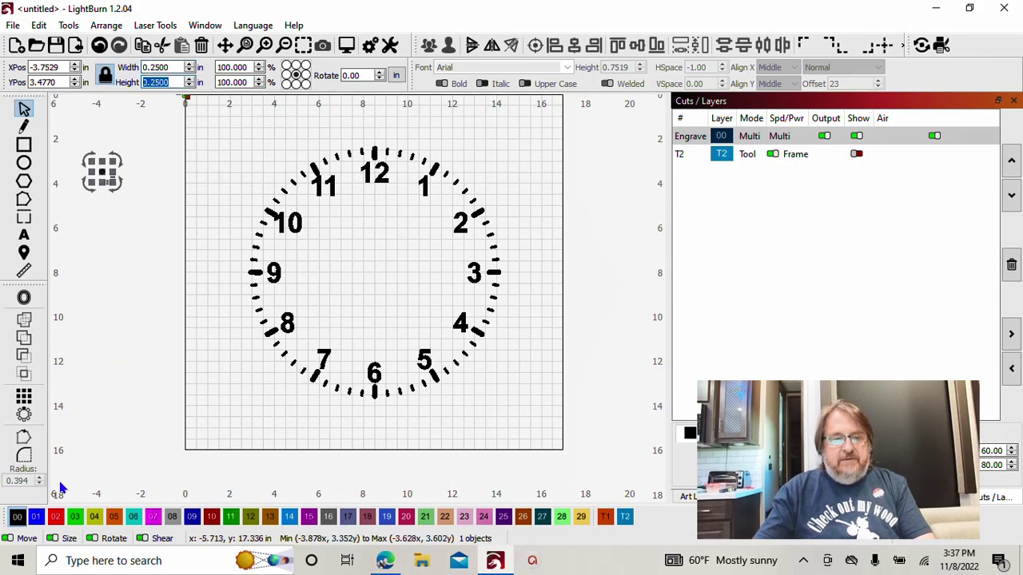
Put the circle on red Cut layer 02 and align its centre with the clock
click(53, 518)
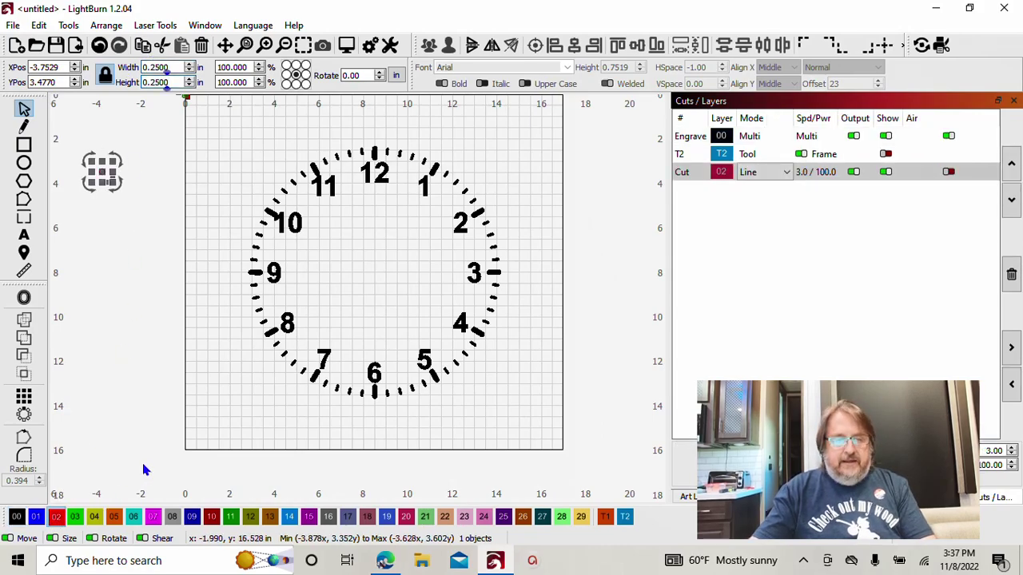
shift+click(477, 175)
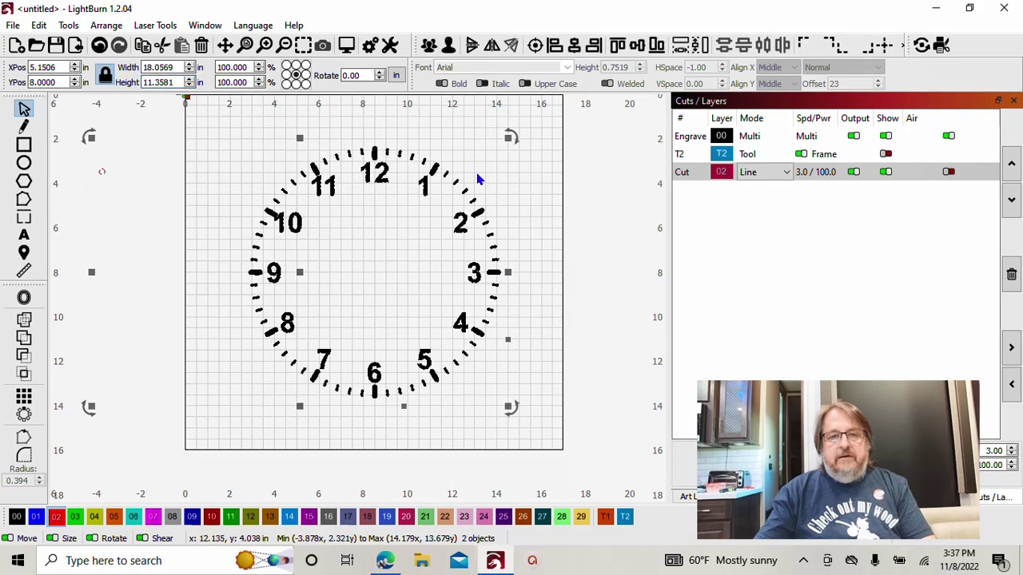
click(534, 45)
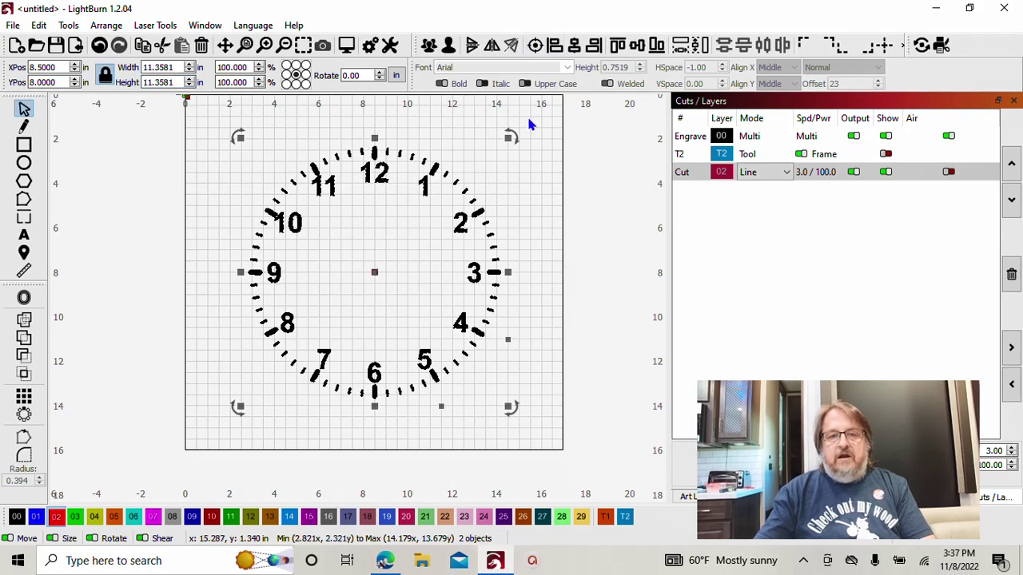
click(506, 181)
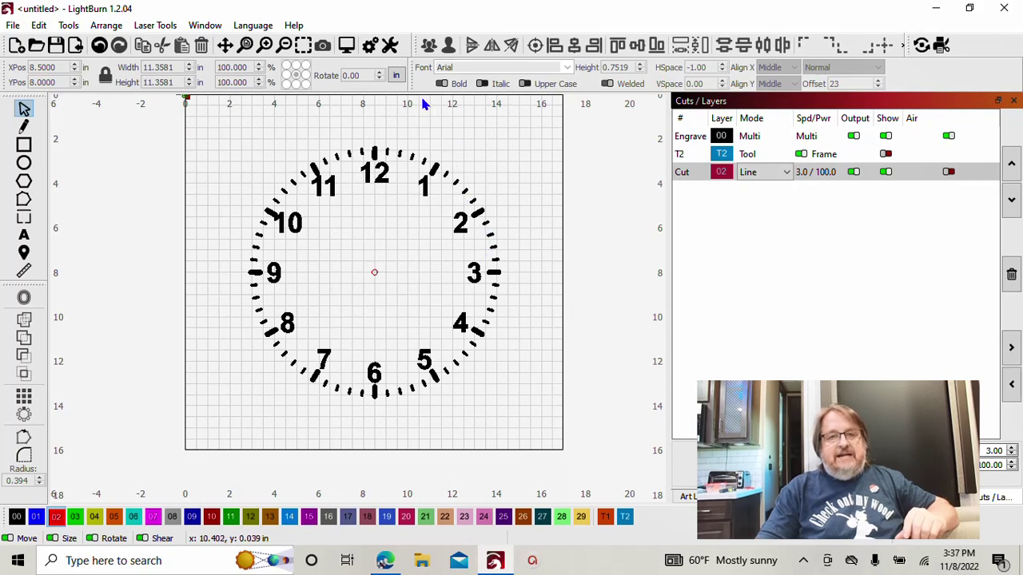
Preview the laser job with traversal moves shown
click(346, 45)
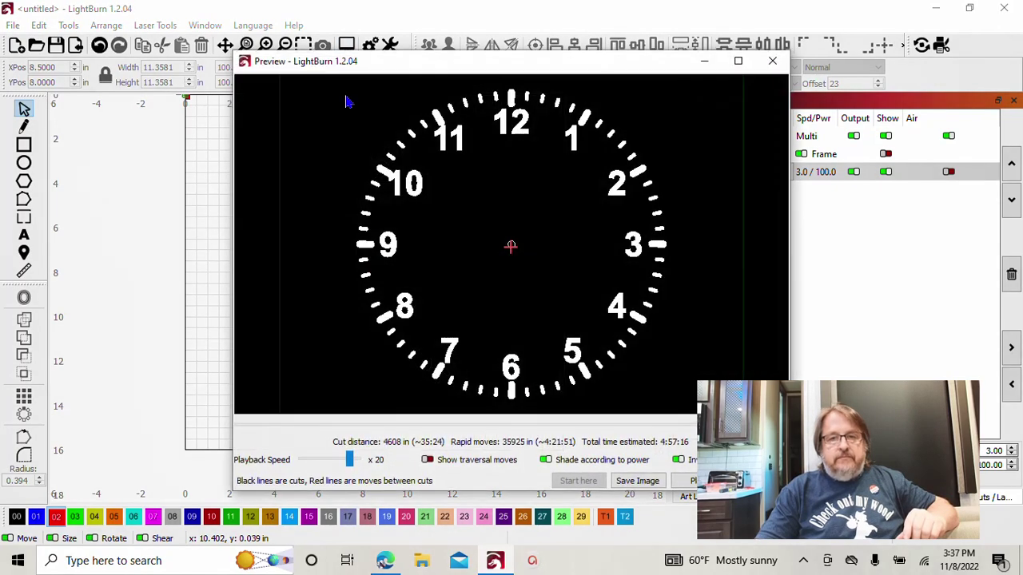
click(458, 467)
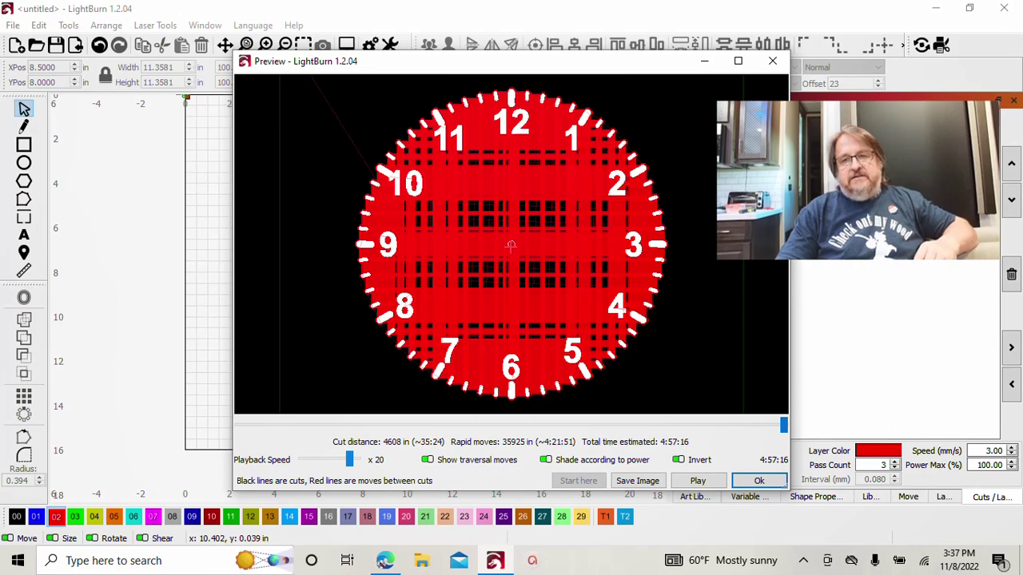
click(771, 61)
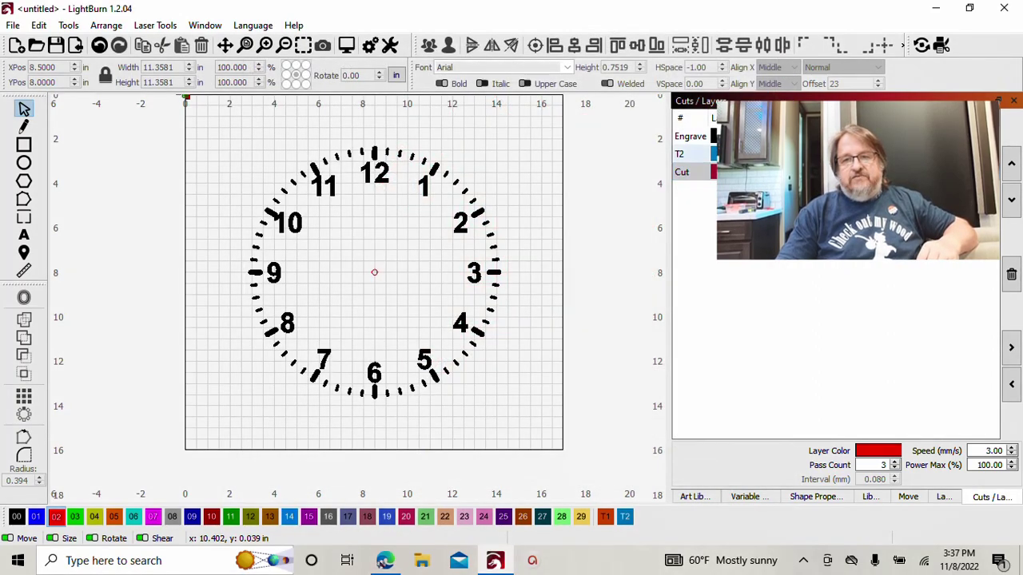
Check the Engrave layer, then preview the selected clock full-screen (4:57:16 estimate)
click(695, 138)
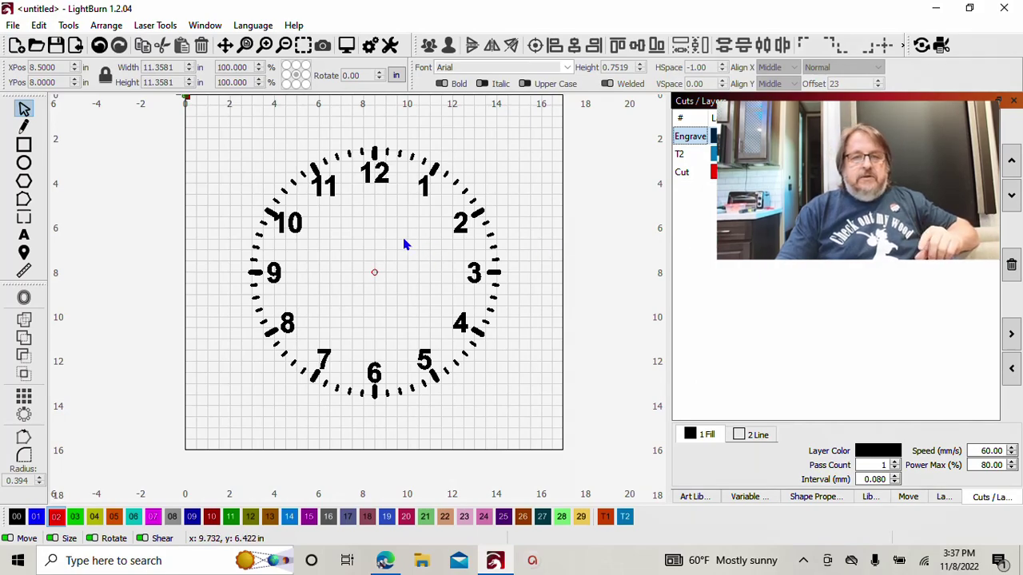
click(347, 48)
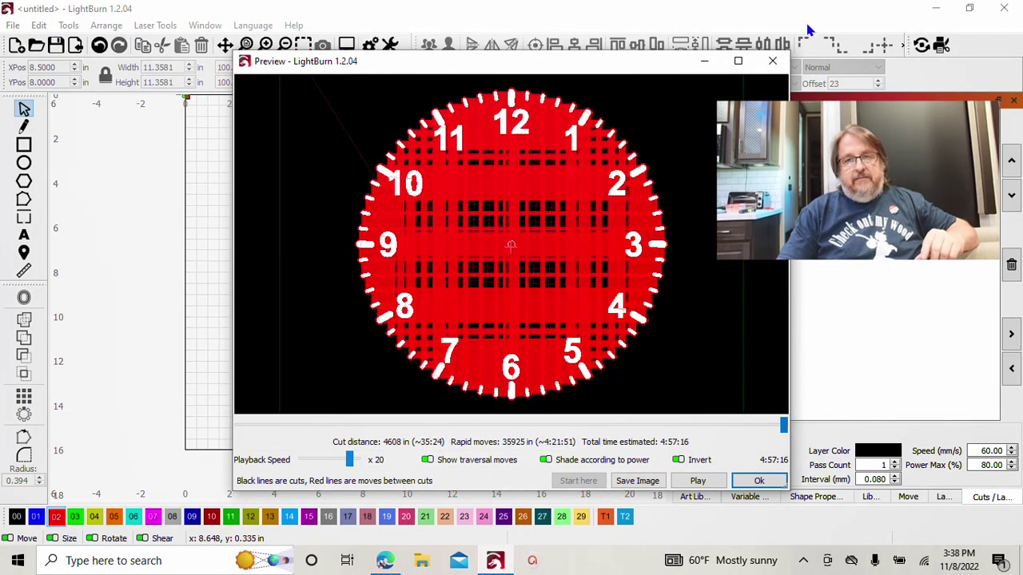
click(772, 61)
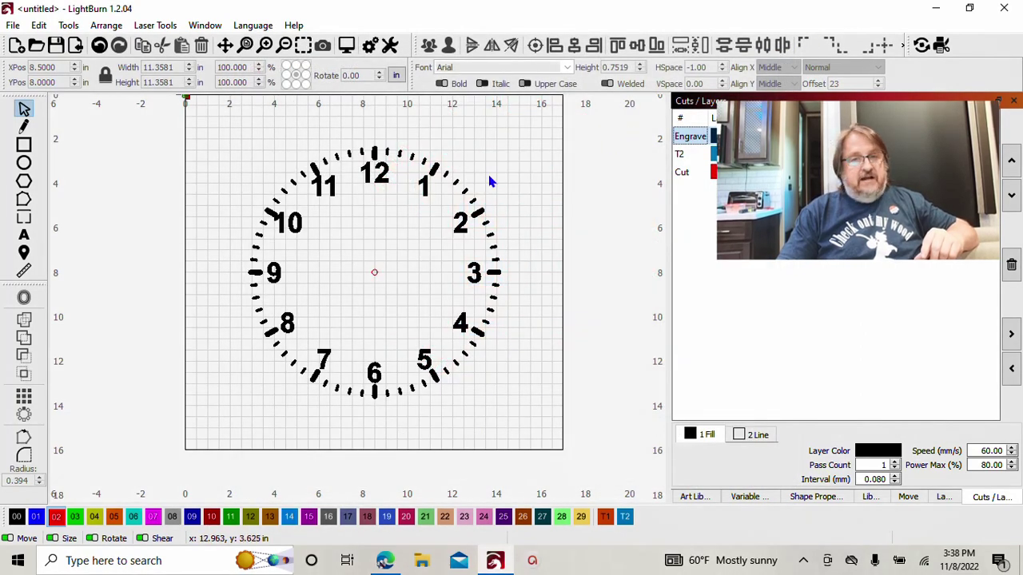
click(361, 170)
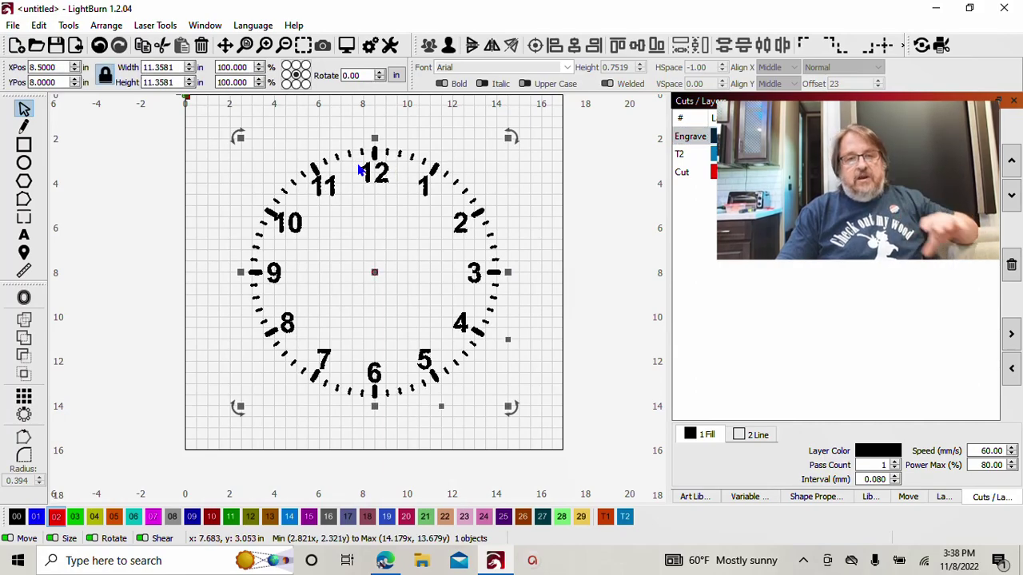
click(348, 45)
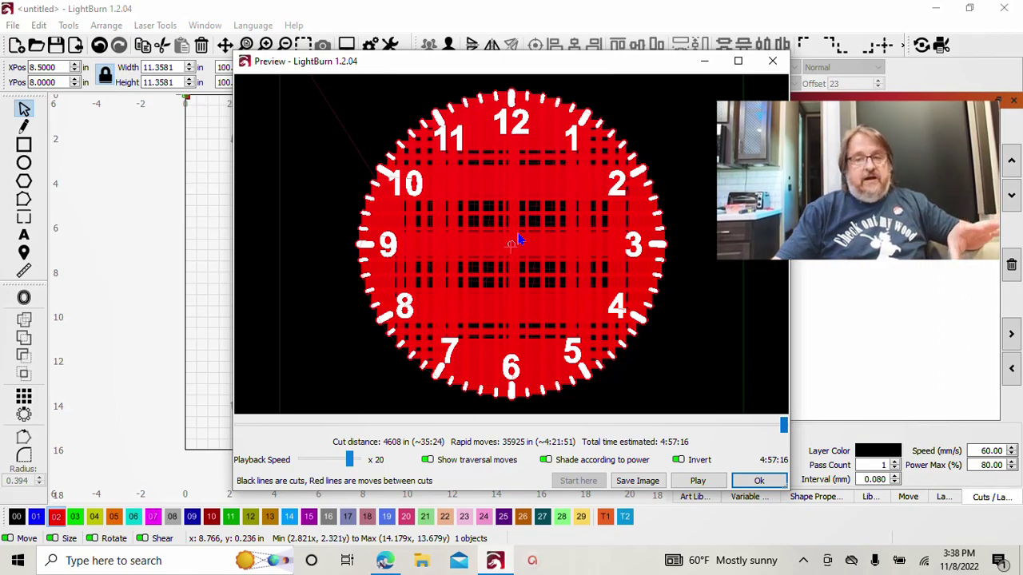
click(737, 61)
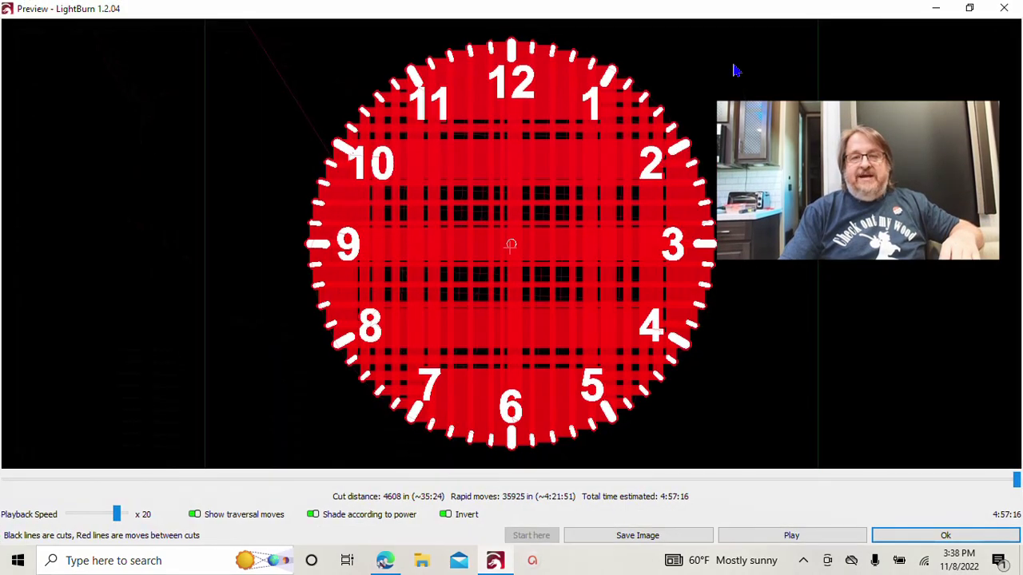
click(1005, 8)
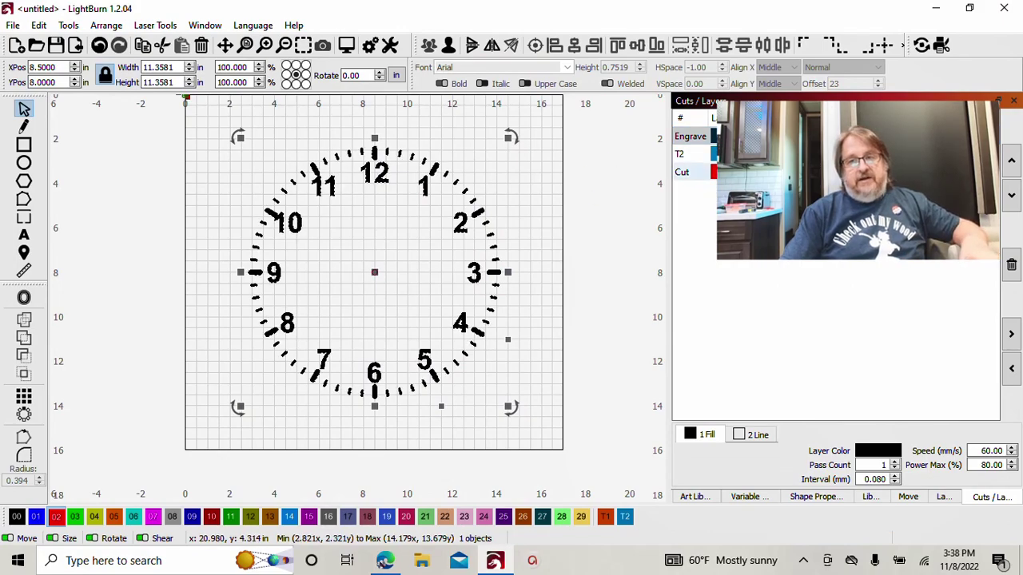
Try grouped fill on the Engrave layer and preview the resulting job
click(686, 141)
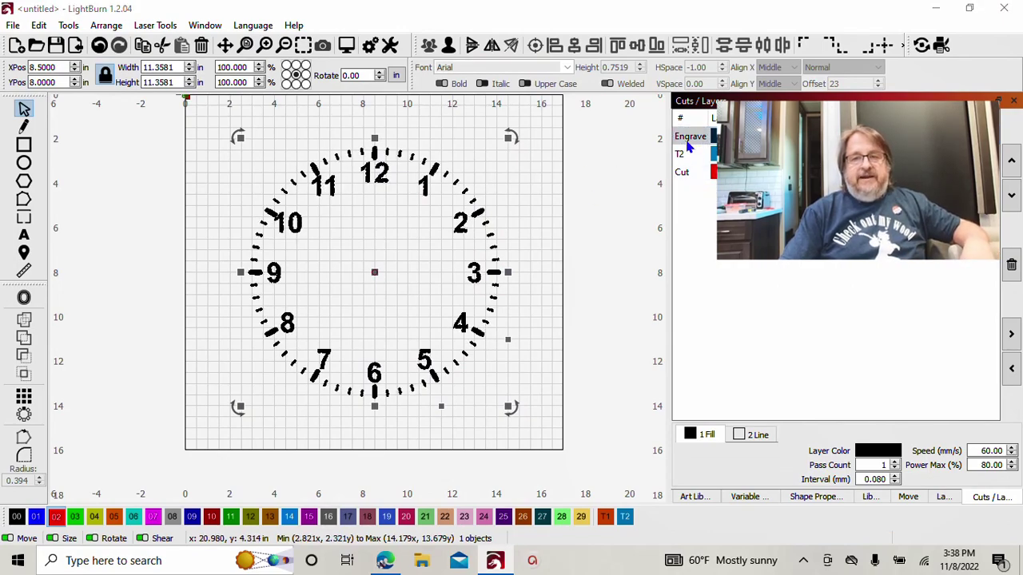
double_click(687, 142)
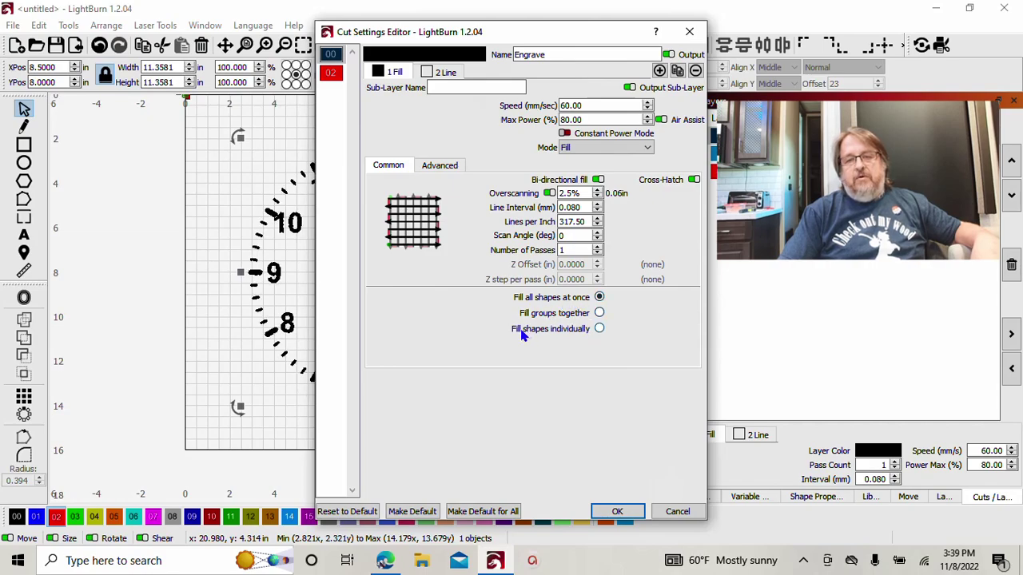
click(599, 314)
click(620, 512)
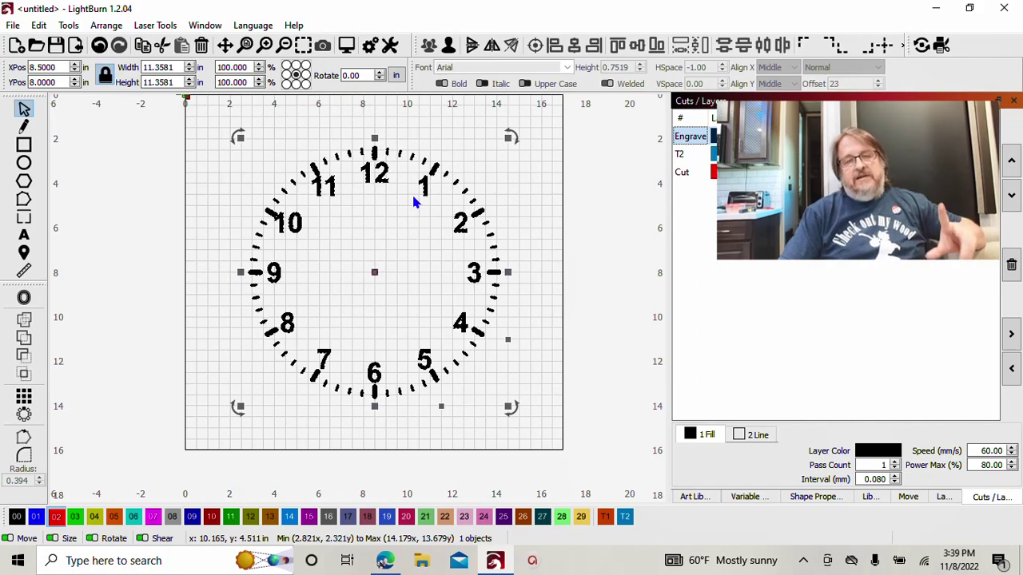
click(350, 50)
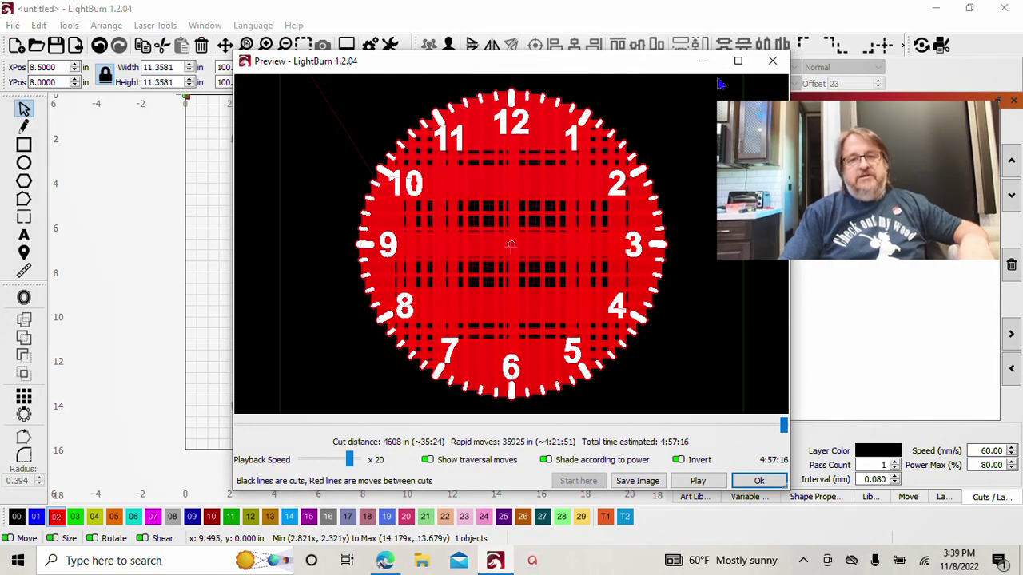
click(772, 61)
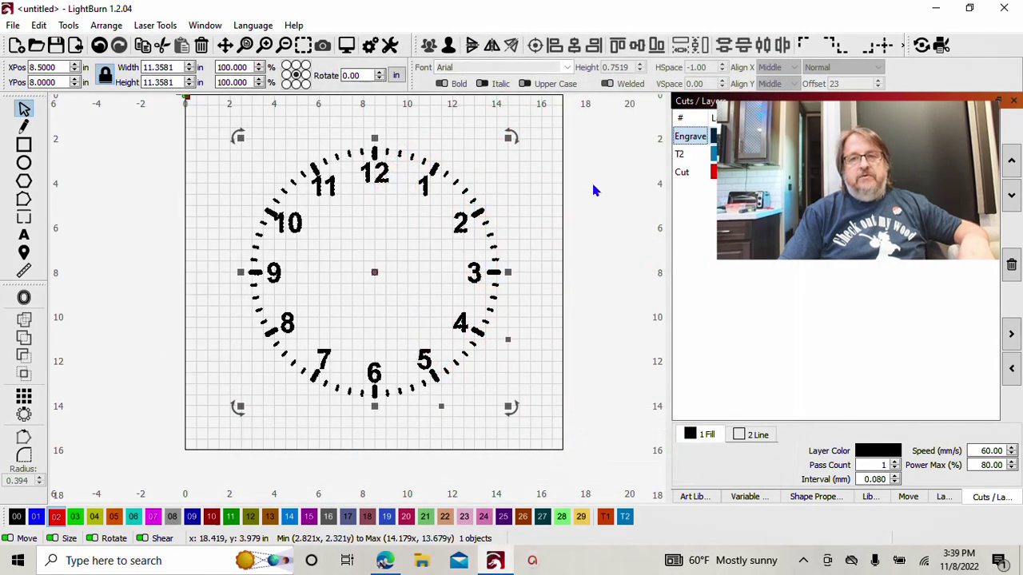
Switch the Engrave layer to 'Fill shapes individually' and preview the 1:24:00 job
double_click(693, 139)
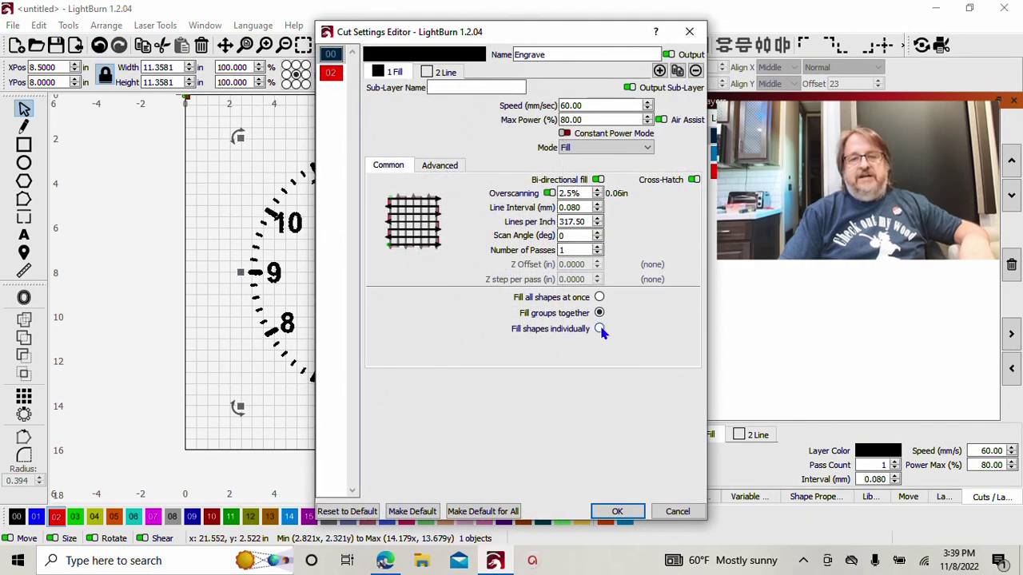
click(599, 329)
click(617, 512)
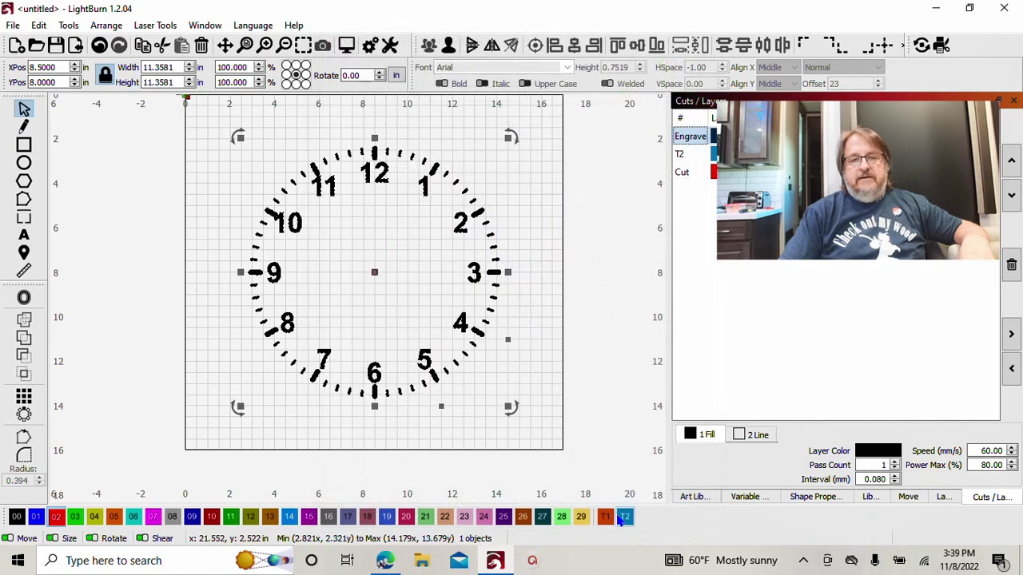
click(346, 45)
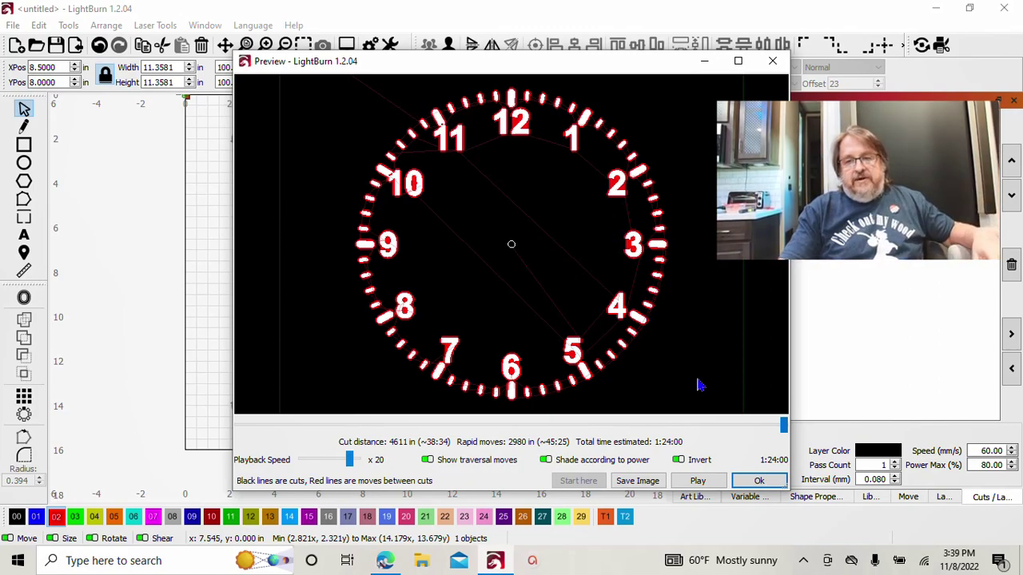
Scrub back through the simulated engraving progress, then close the preview
drag(783, 426, 627, 430)
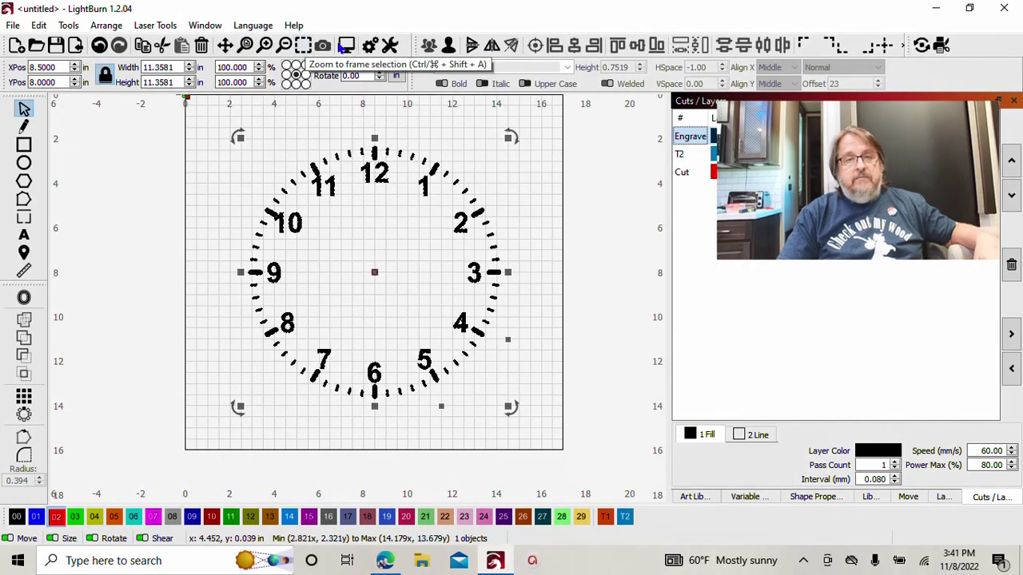
click(346, 45)
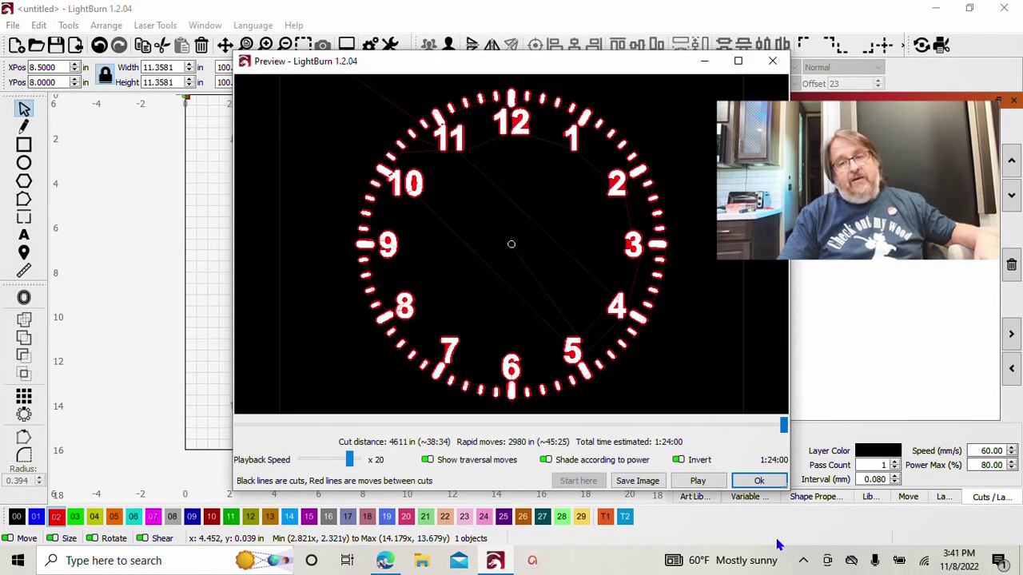
click(772, 62)
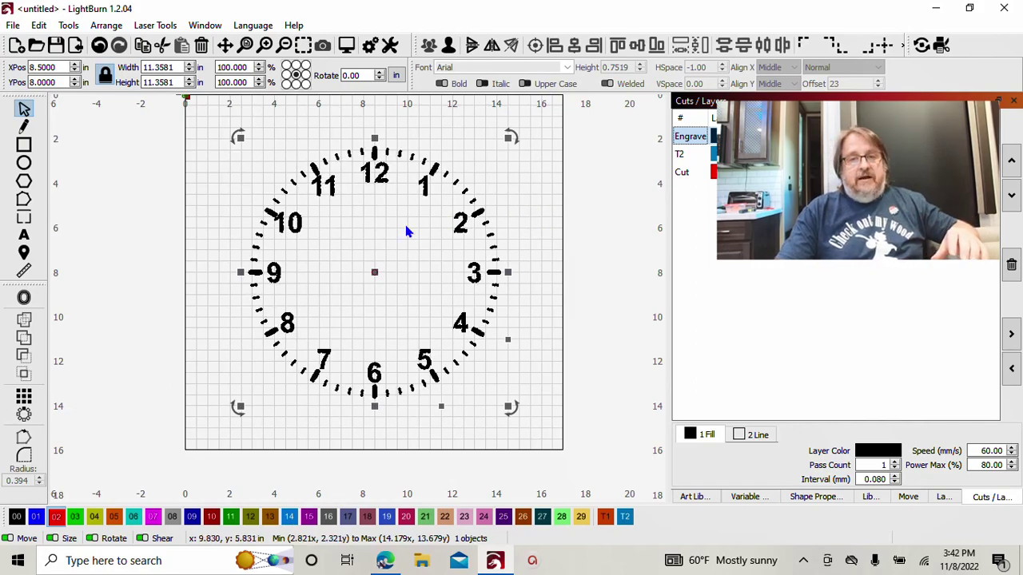
Select the whole clock design and ungroup it into separate pieces
scroll(404, 222, down, 1)
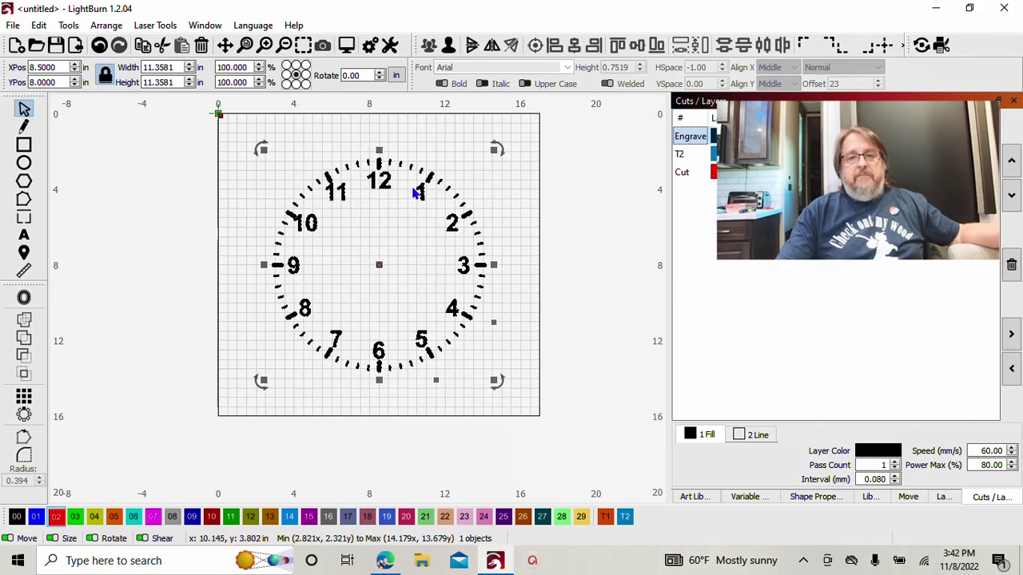
click(538, 198)
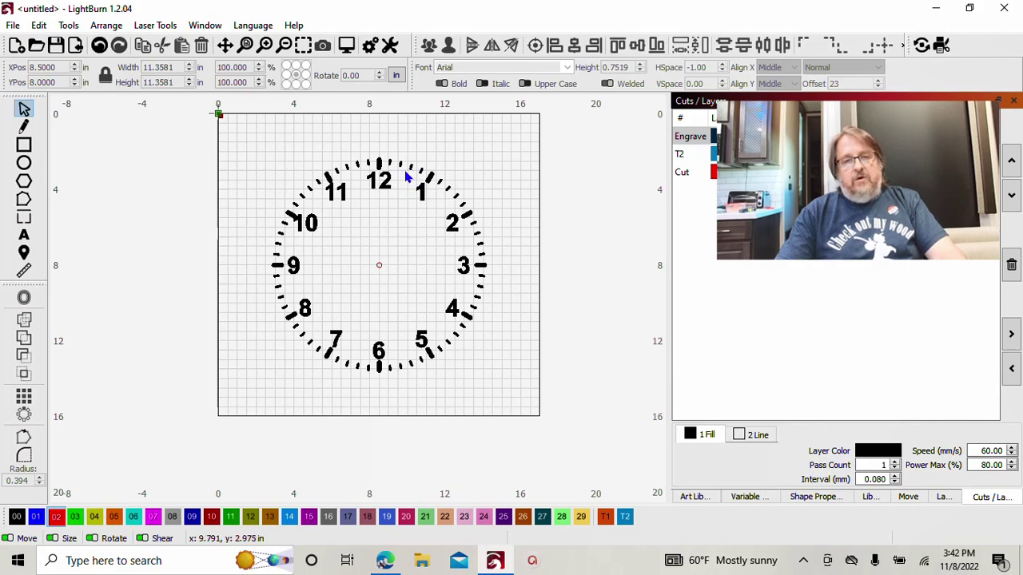
scroll(405, 181, up, 2)
scroll(404, 181, up, 1)
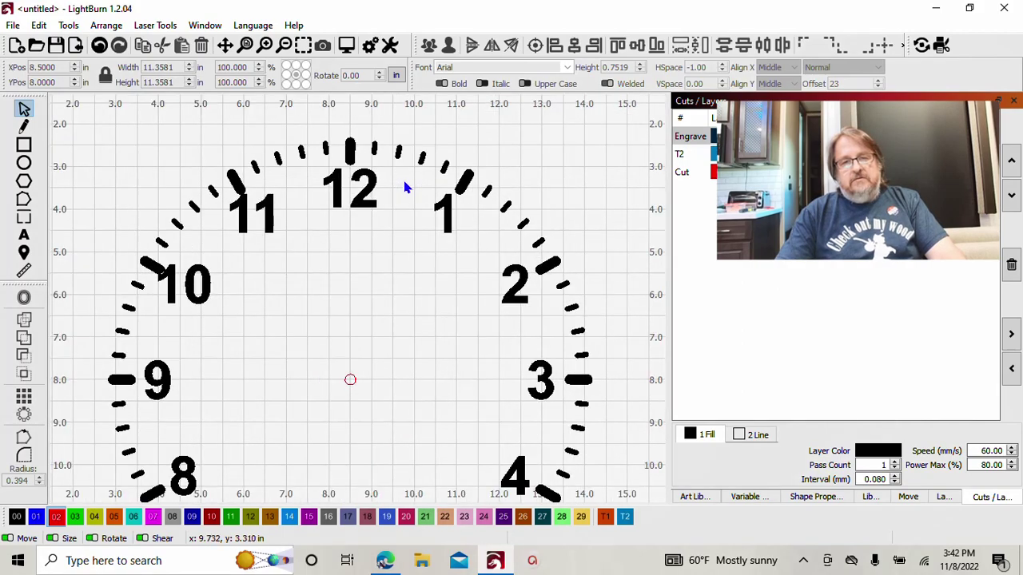
drag(403, 180, 536, 321)
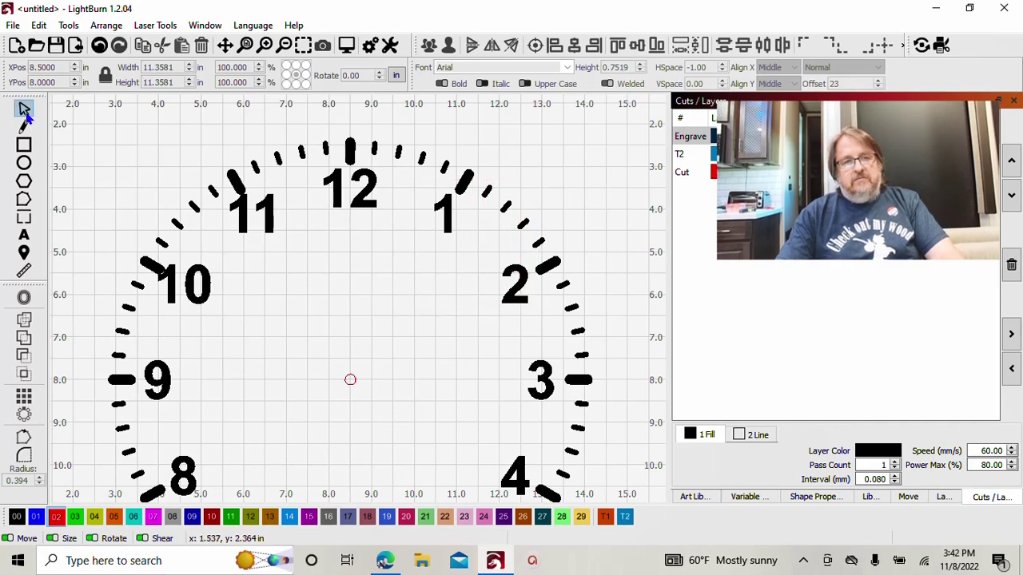
click(396, 152)
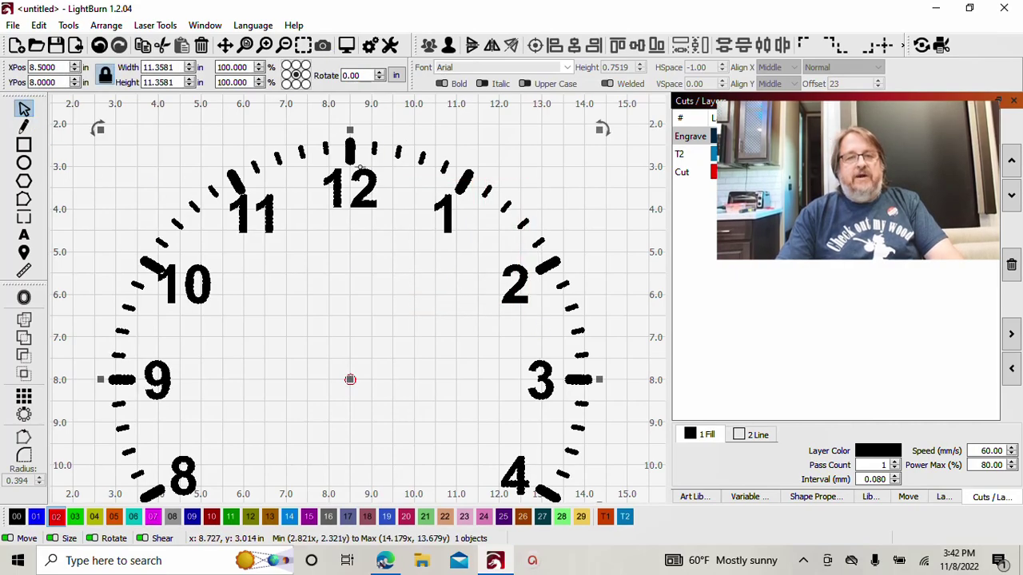
click(449, 45)
click(531, 179)
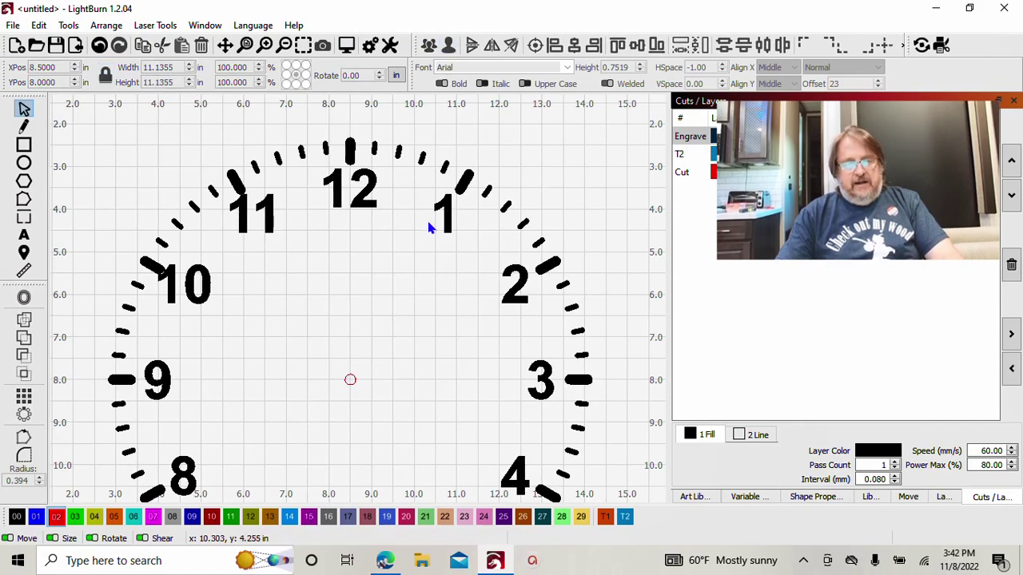
Select numerals 1, 2, 4, 5, 7, 8, 10 and 11 together
drag(413, 179, 458, 313)
click(436, 292)
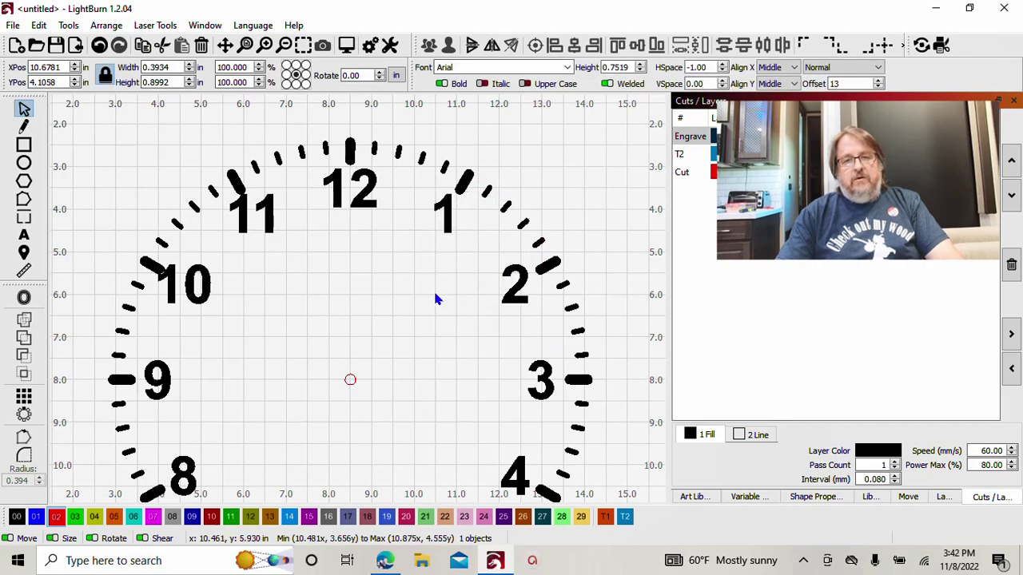
click(449, 215)
shift+click(519, 279)
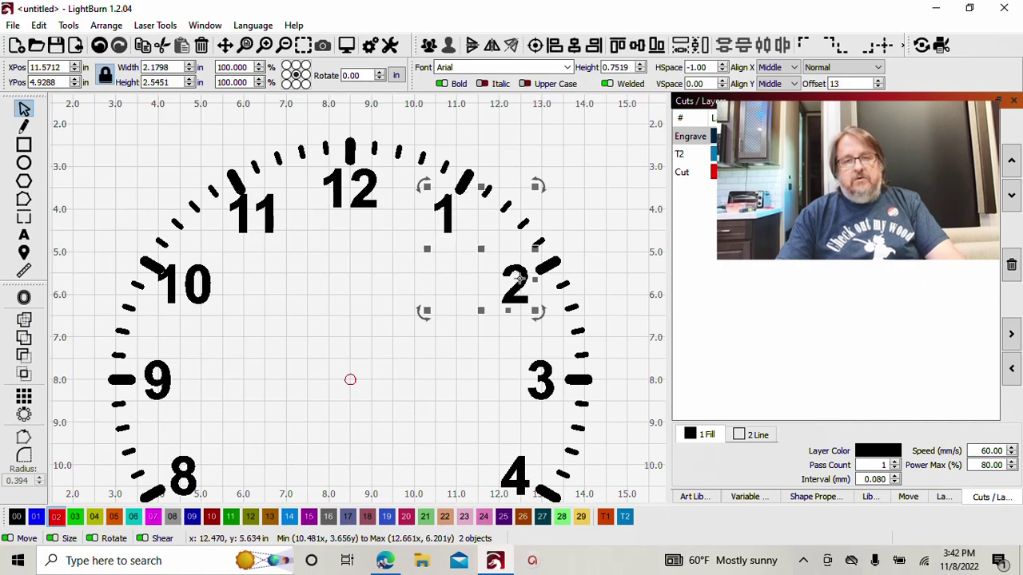
shift+click(523, 471)
scroll(524, 470, down, 2)
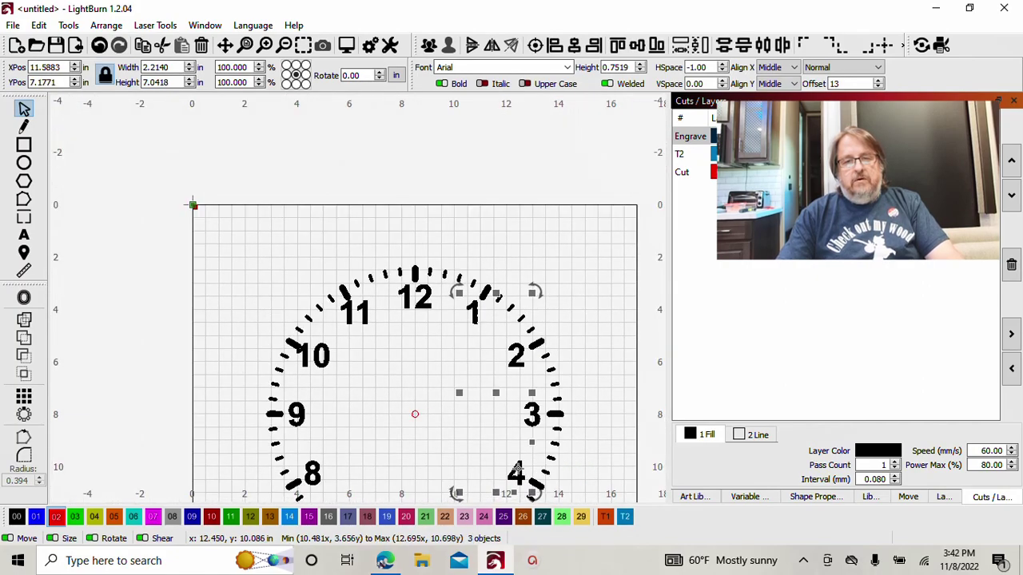
shift+click(338, 350)
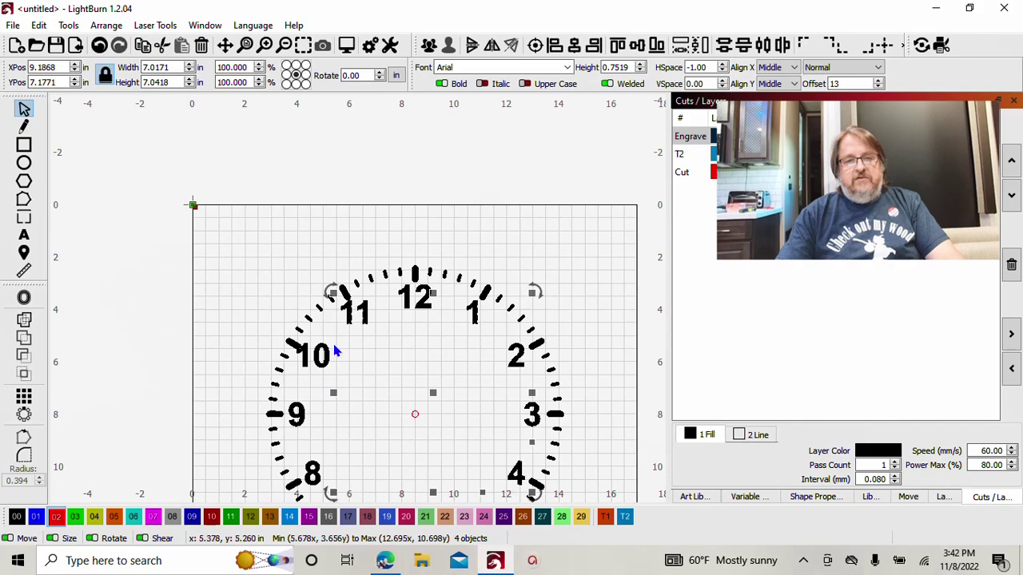
shift+click(318, 358)
scroll(316, 367, up, 2)
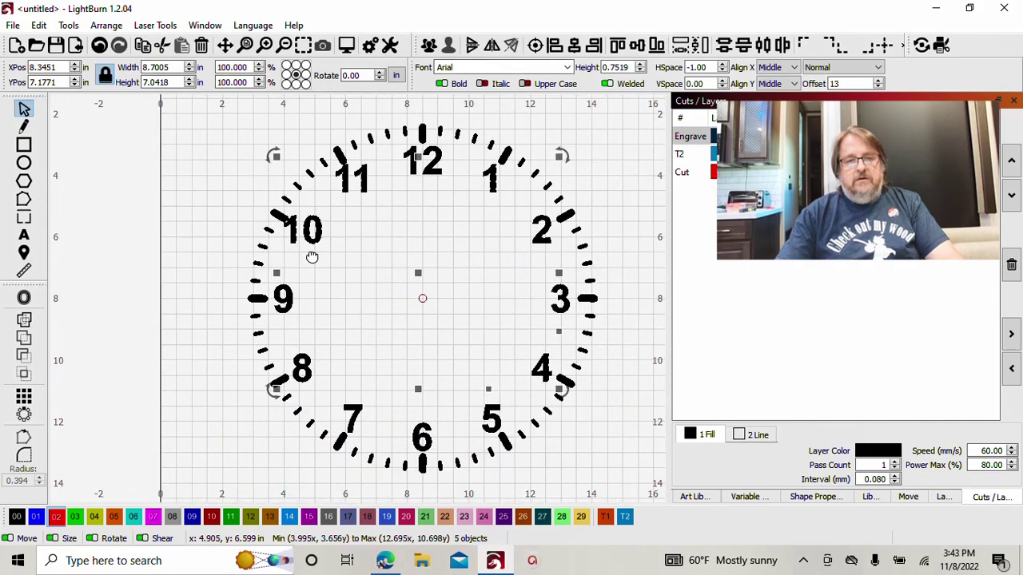
shift+click(310, 362)
shift+click(351, 413)
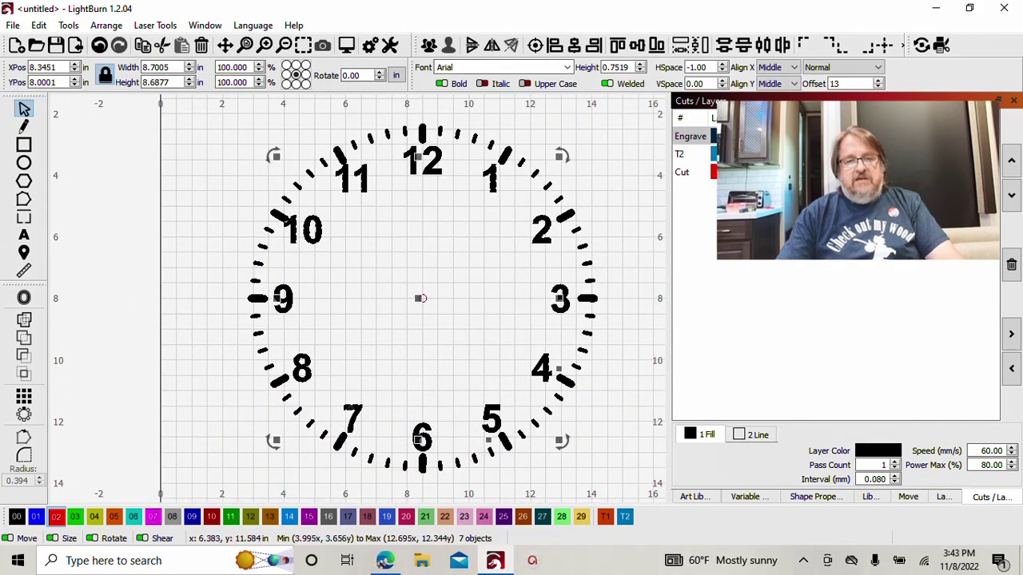
shift+click(489, 413)
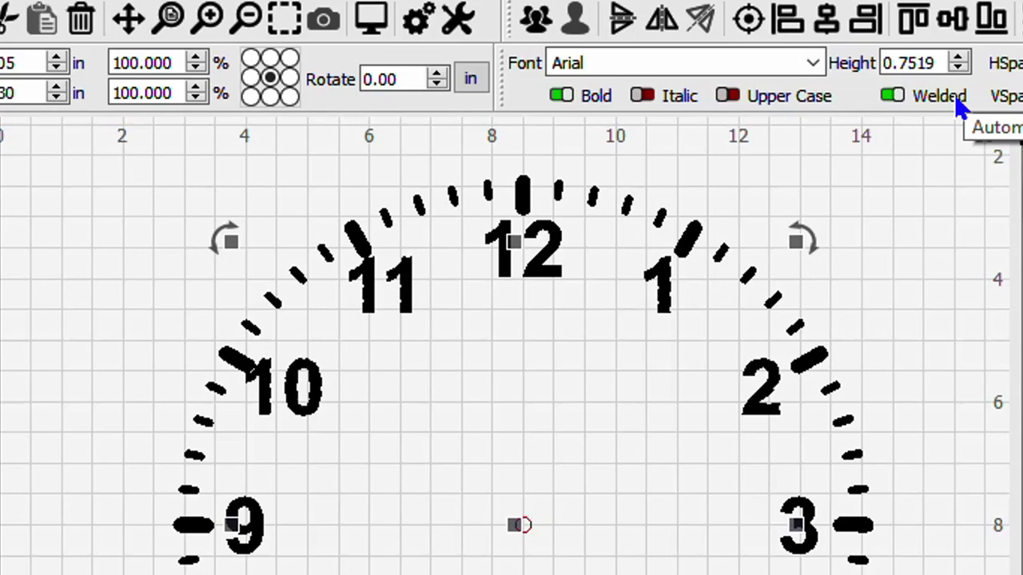
Scale the selected numerals' text height by .75, from 0.7519 to 0.5639 in
click(934, 62)
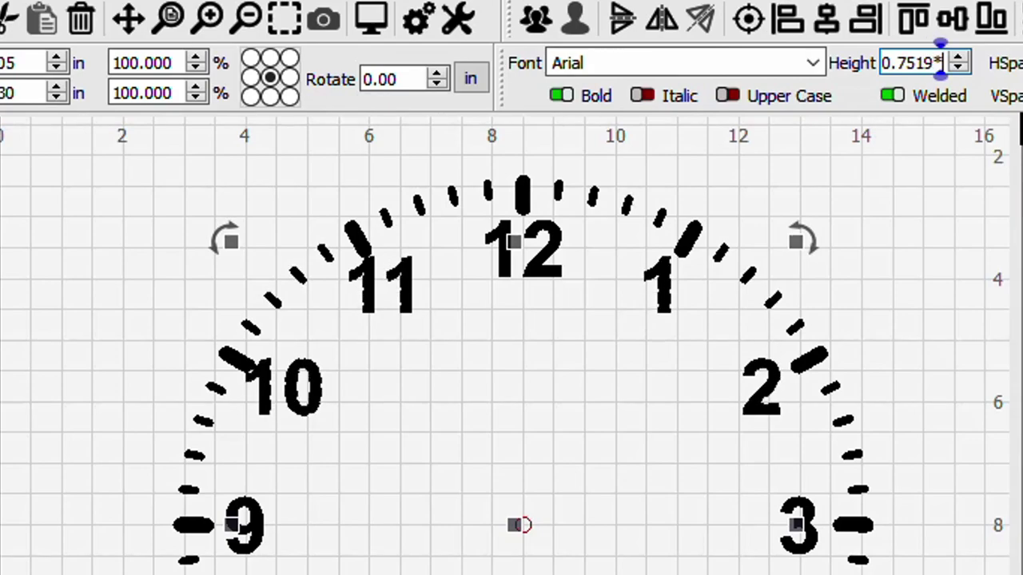
text(*.75)
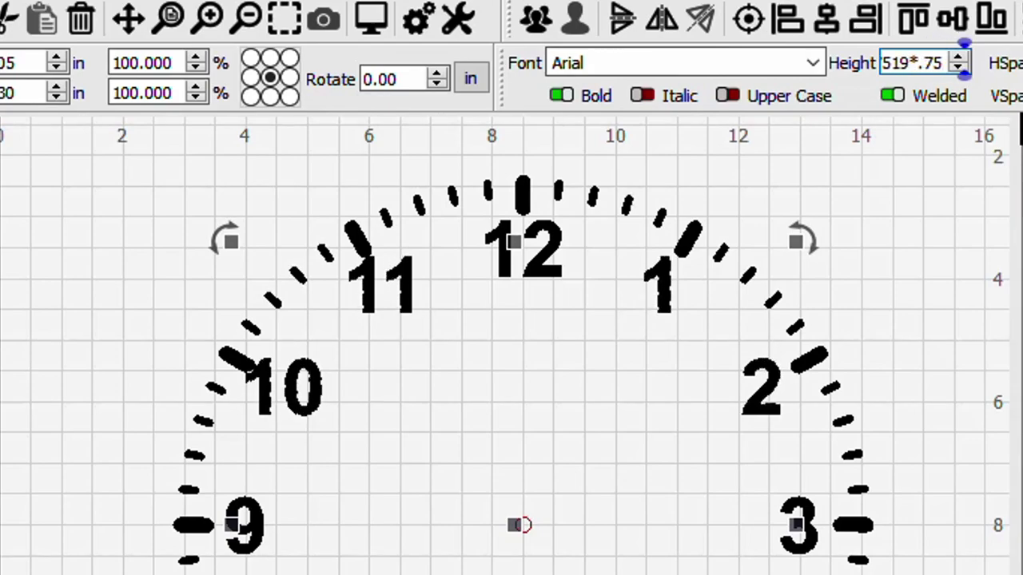
key(Return)
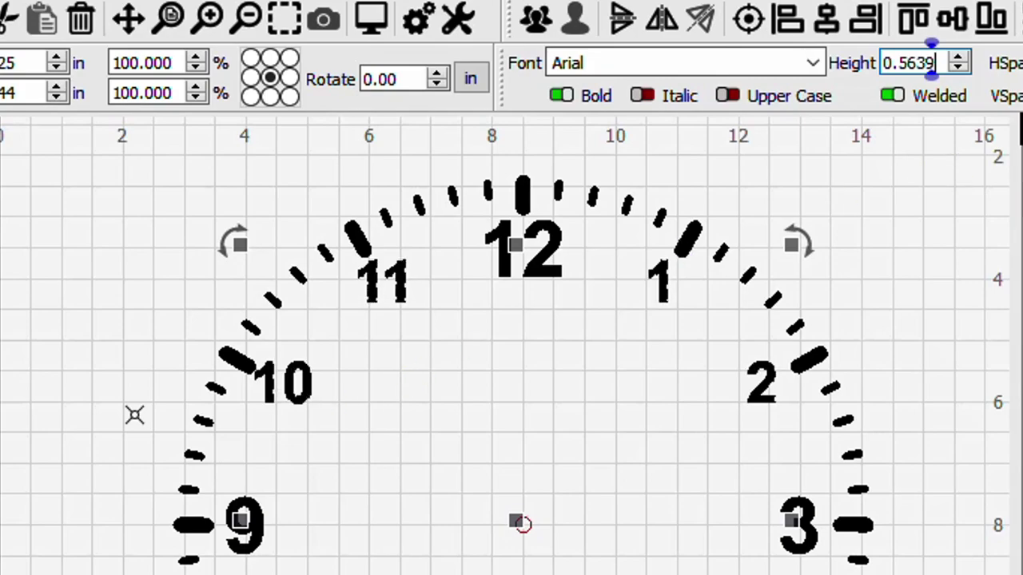
click(100, 388)
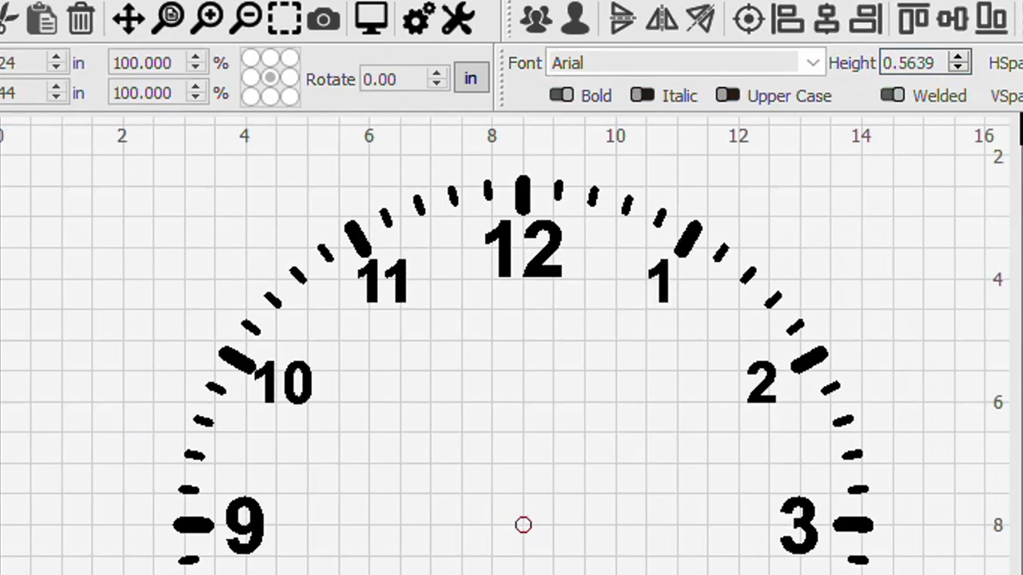